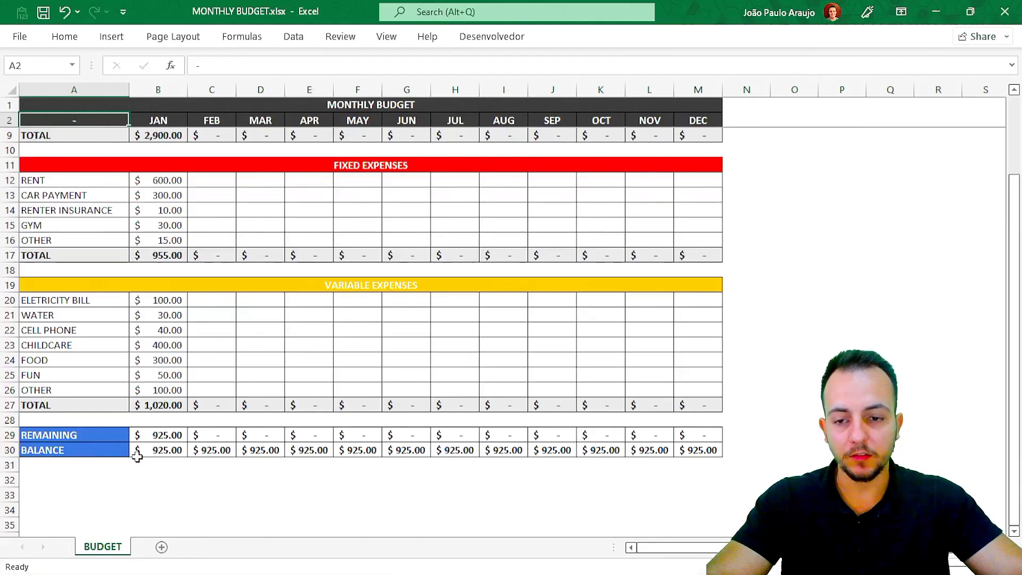
Enter the title MONTHLY BUDGET in cell A1 of the blank sheet.
{"action": "scroll", "coordinate": [645, 298], "scroll_direction": "up", "scroll_amount": 2}
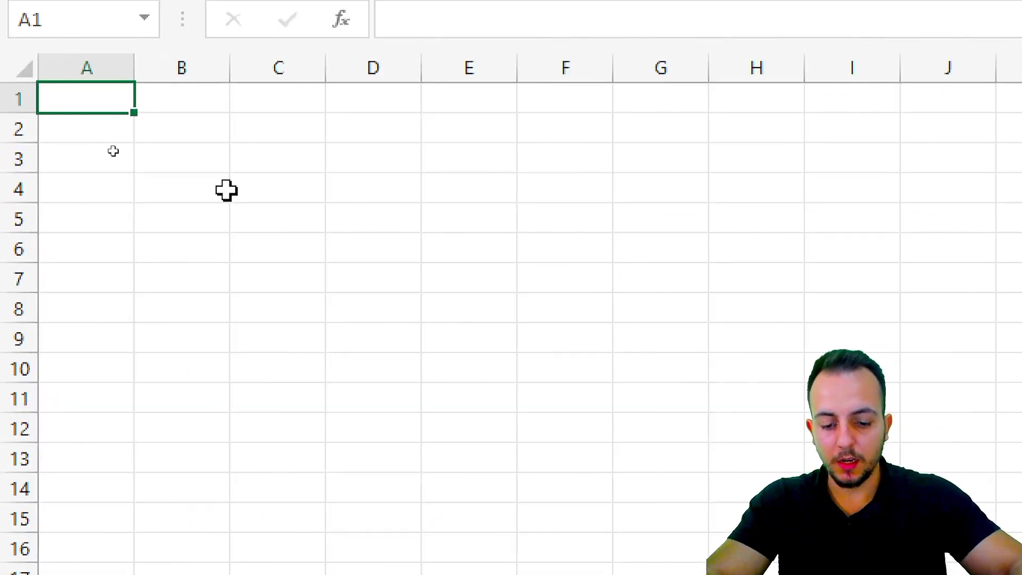
{"action": "type", "text": "MONTH"}
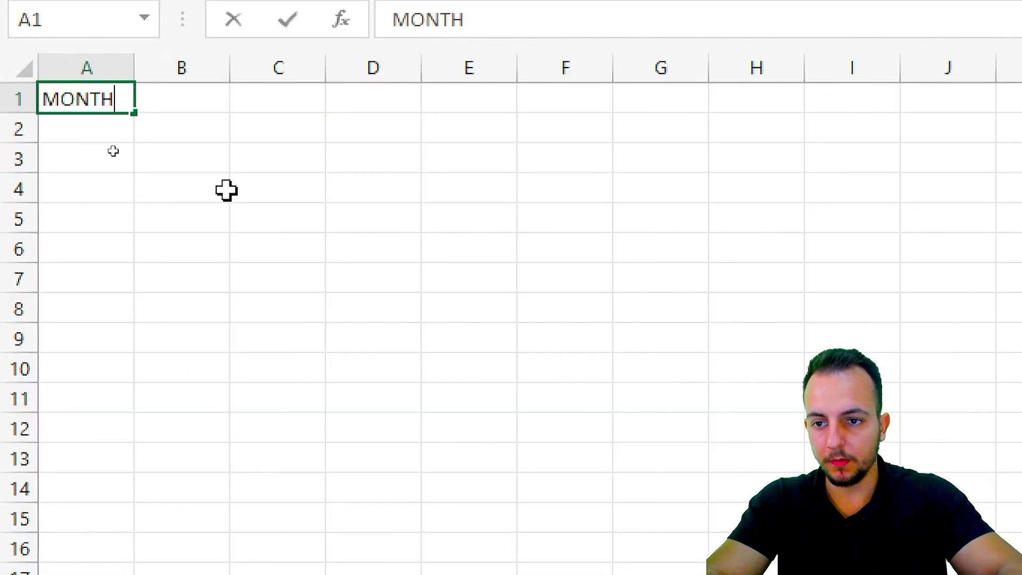
{"action": "type", "text": "LY BUDGET"}
{"action": "key", "text": "Return"}
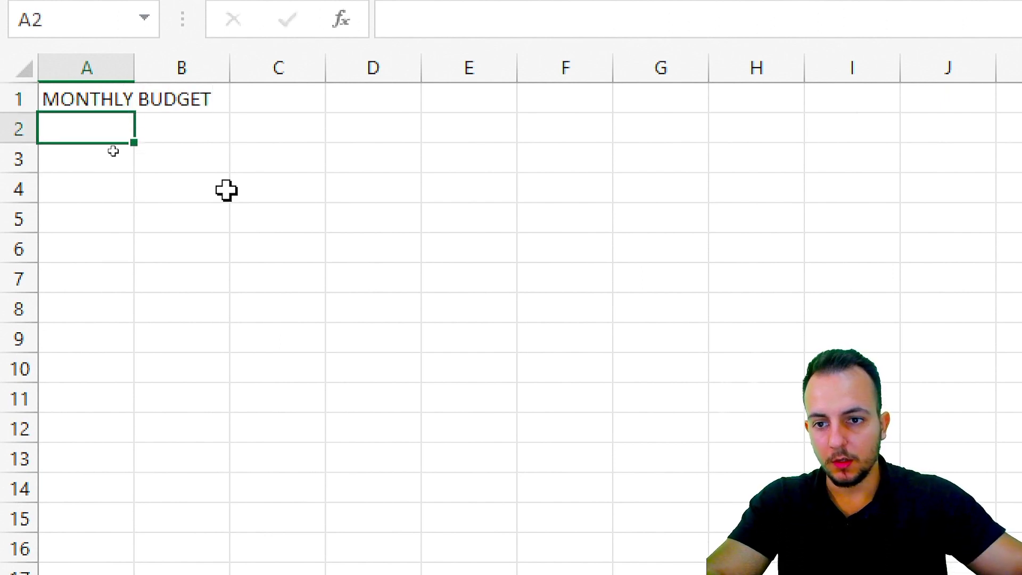
{"action": "left_click", "coordinate": [171, 118]}
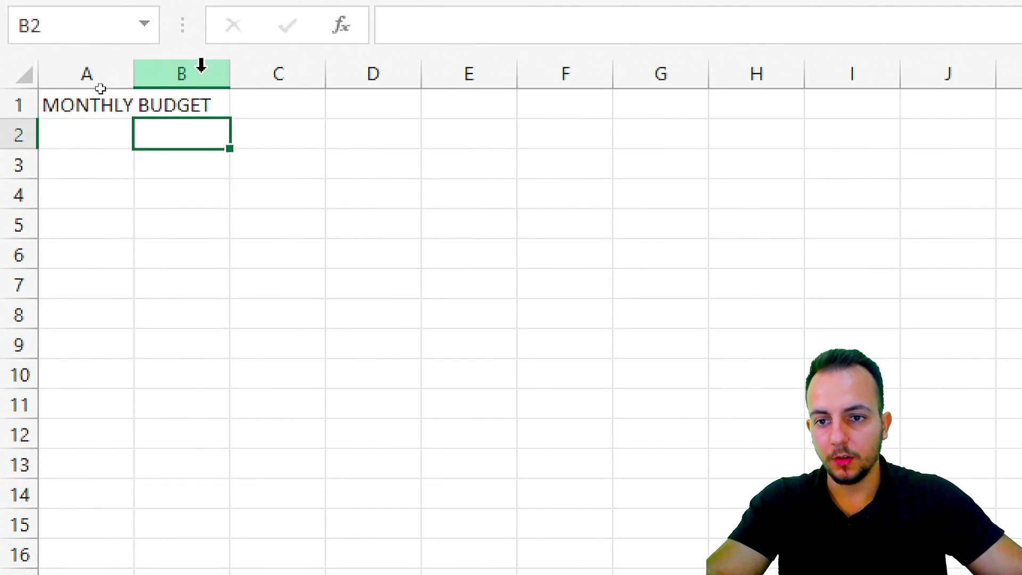
{"action": "left_click", "coordinate": [202, 59]}
{"action": "left_click", "coordinate": [279, 69]}
{"action": "left_click", "coordinate": [356, 70]}
{"action": "left_click", "coordinate": [477, 67]}
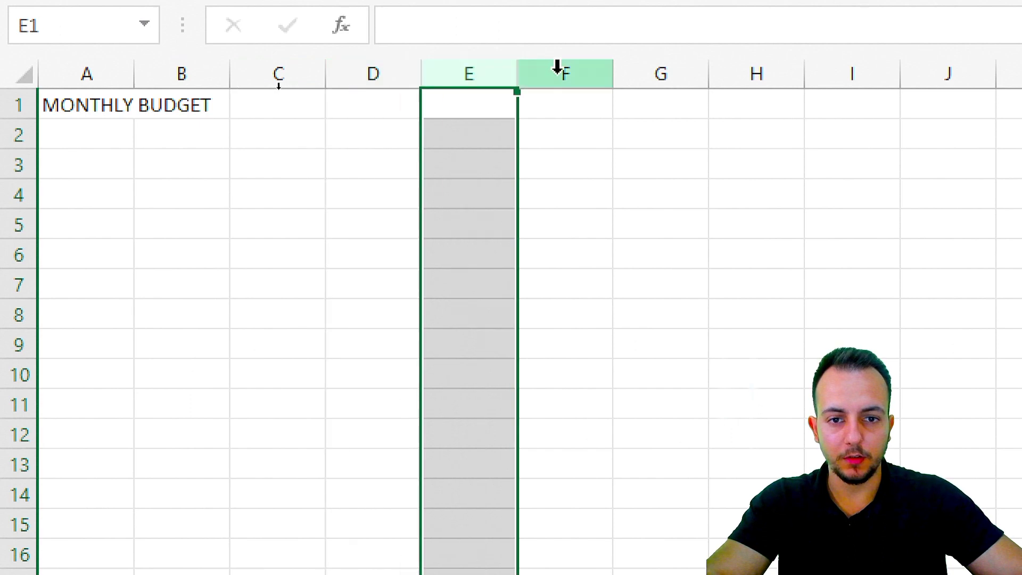
{"action": "left_click", "coordinate": [557, 69]}
{"action": "left_click", "coordinate": [658, 68]}
Enter JAN in cell B2 and fill the month series across row 2 to DEC in M2.
{"action": "left_click", "coordinate": [200, 142]}
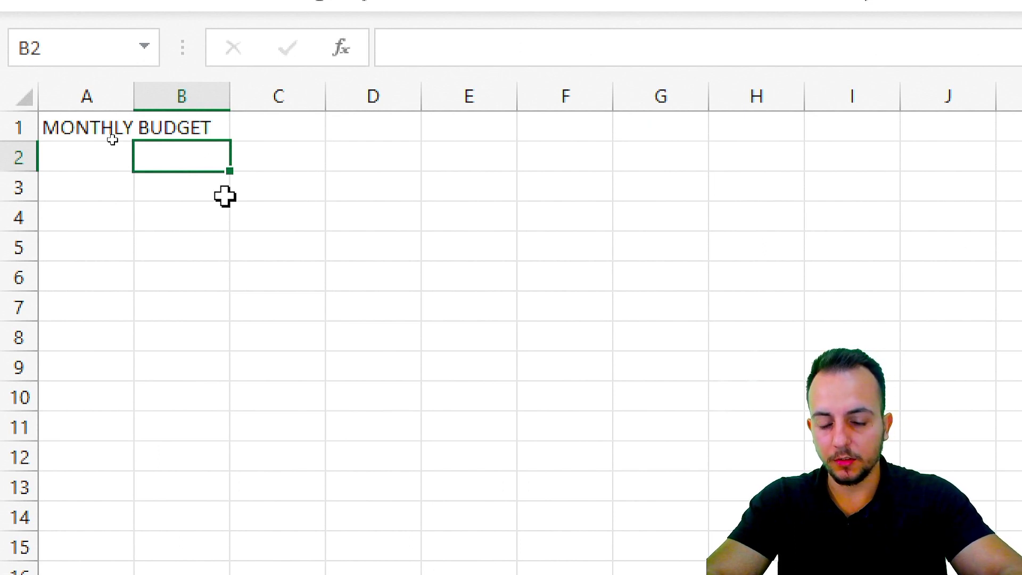
{"action": "type", "text": "JAN"}
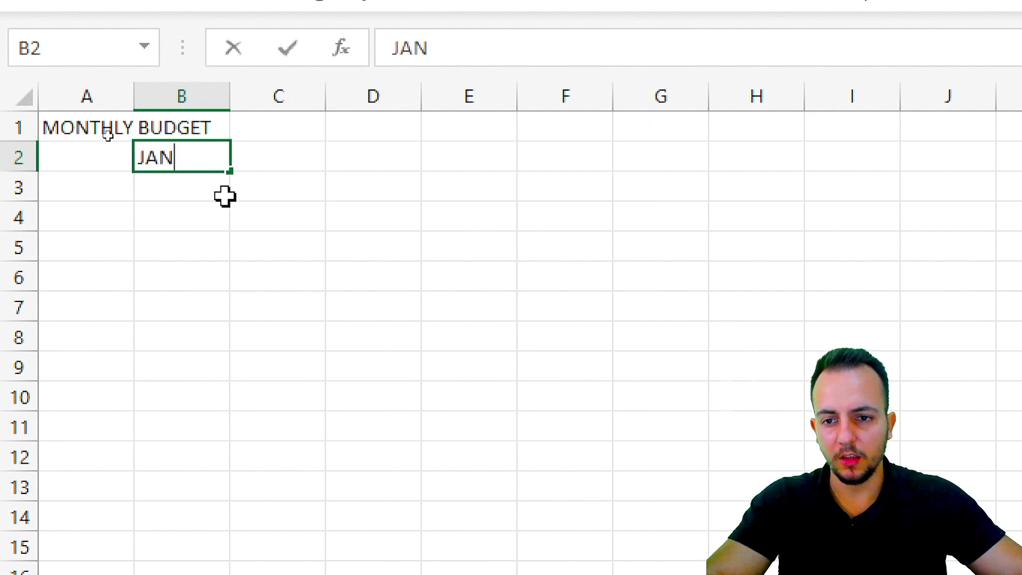
{"action": "left_click", "coordinate": [232, 218]}
{"action": "left_click", "coordinate": [201, 162]}
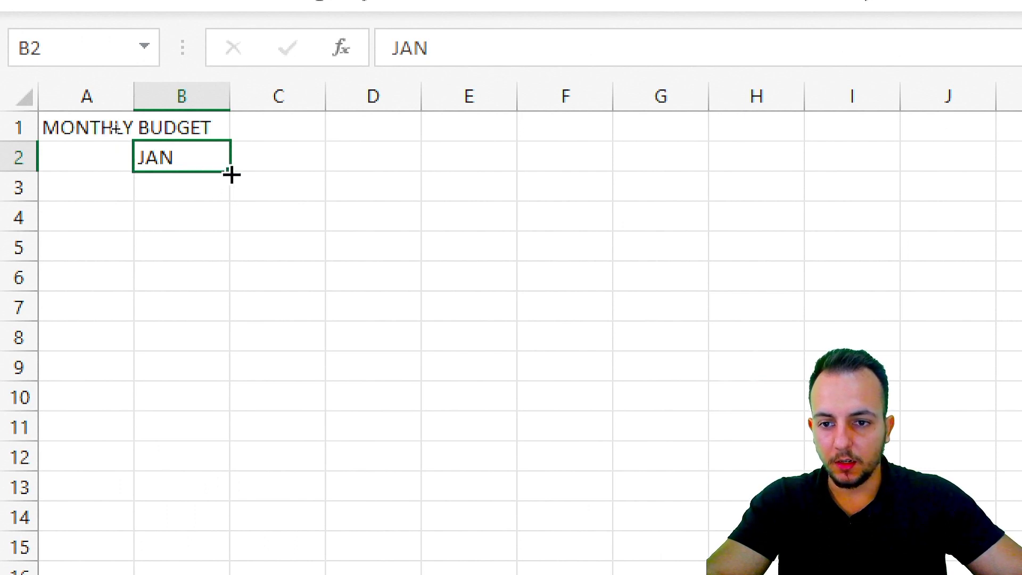
{"action": "left_click_drag", "start_coordinate": [232, 174], "coordinate": [1021, 161]}
{"action": "left_click_drag", "start_coordinate": [893, 161], "coordinate": [1021, 179]}
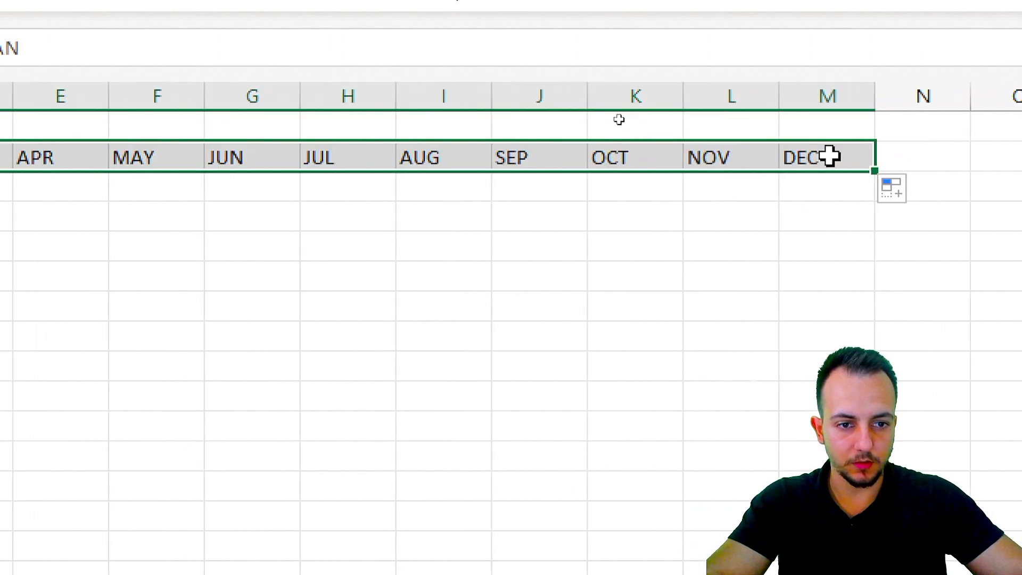
{"action": "left_click", "coordinate": [850, 156]}
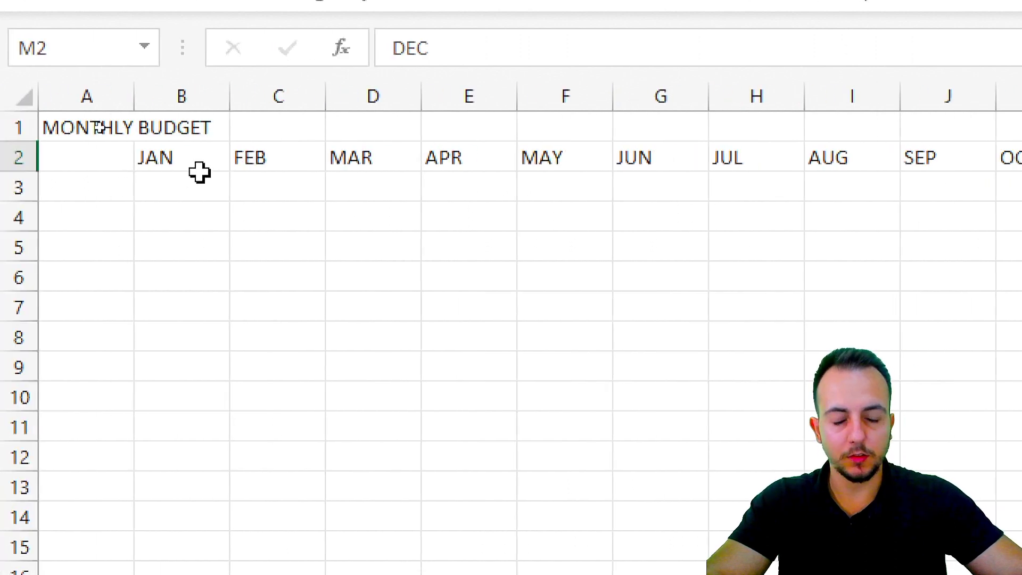
Enter the section heading INCOME in cell A4, leaving row 3 empty beneath the months.
{"action": "left_click", "coordinate": [87, 194]}
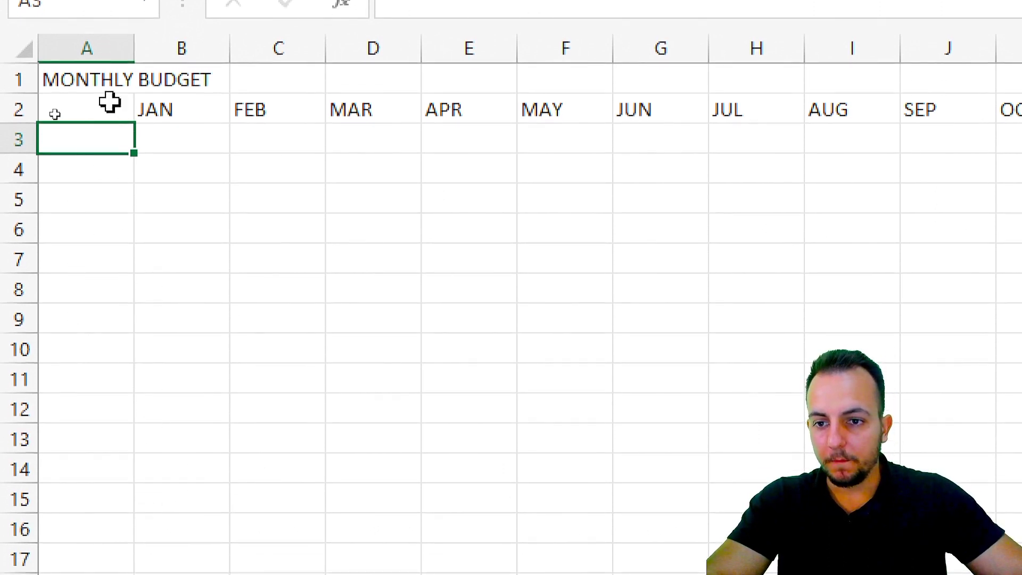
{"action": "left_click", "coordinate": [93, 167]}
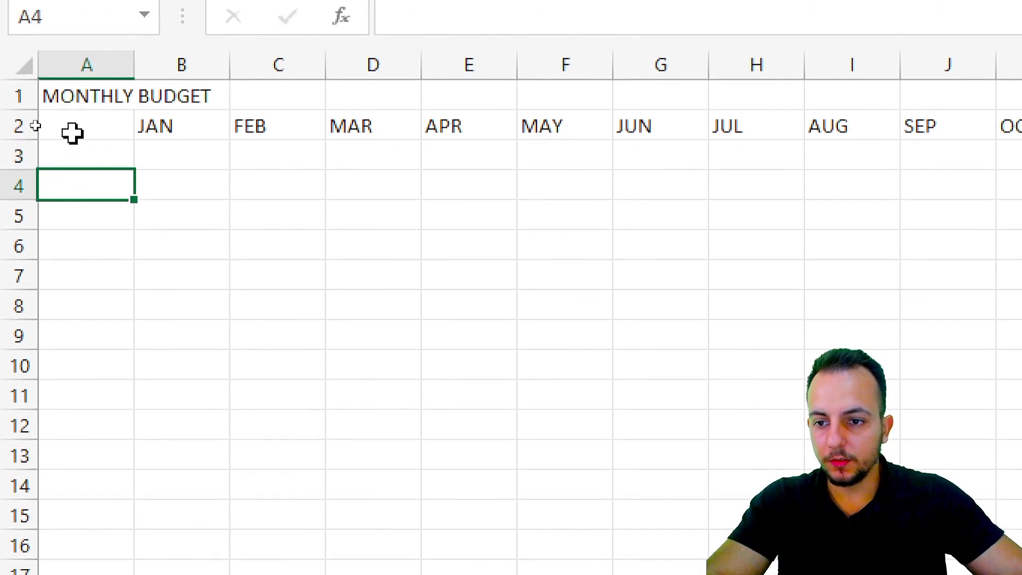
{"action": "left_click", "coordinate": [22, 182]}
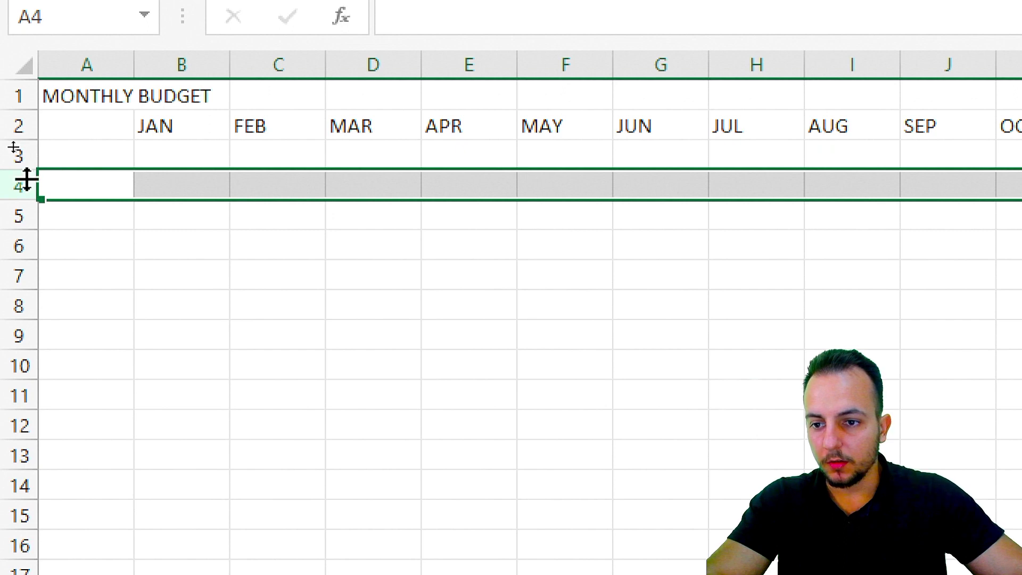
{"action": "left_click", "coordinate": [85, 185]}
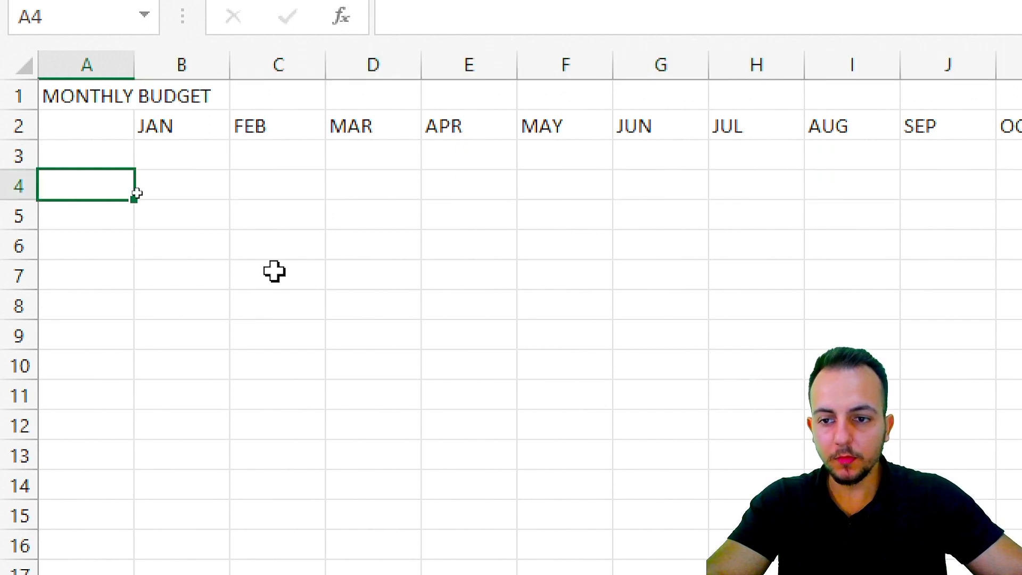
{"action": "type", "text": "INCOME"}
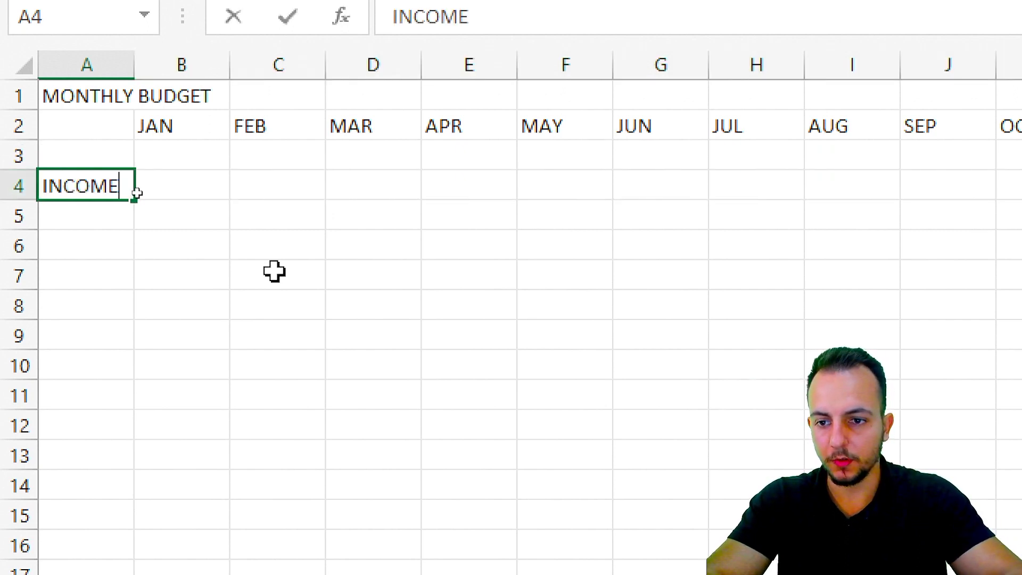
{"action": "key", "text": "Return"}
{"action": "left_click", "coordinate": [105, 185]}
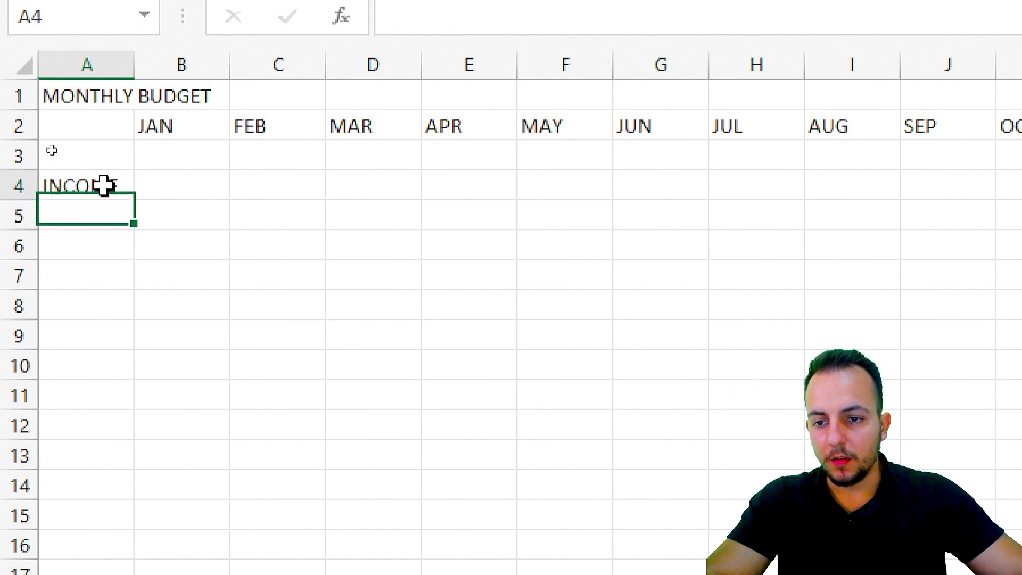
{"action": "left_click", "coordinate": [16, 185]}
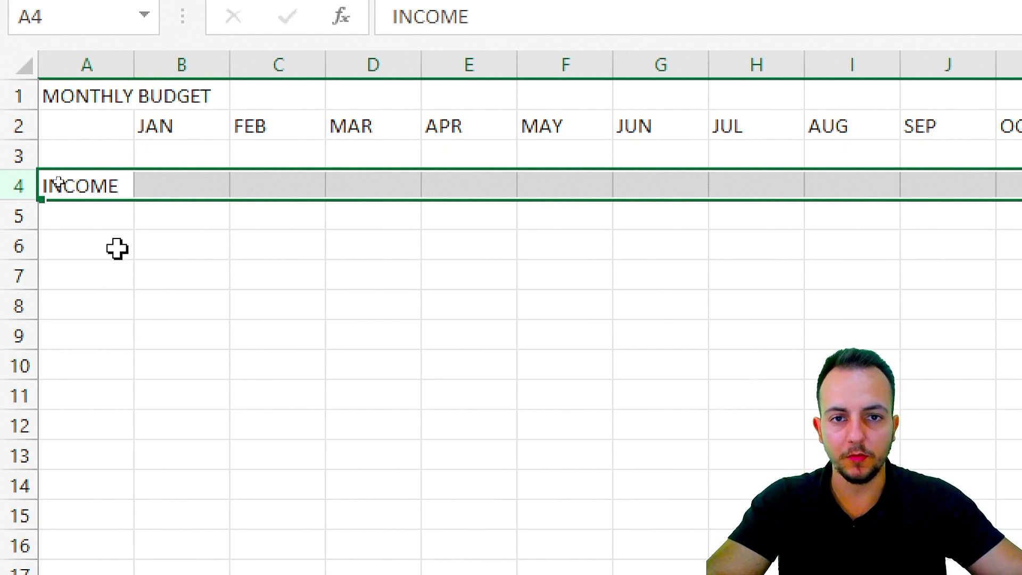
{"action": "left_click", "coordinate": [125, 226]}
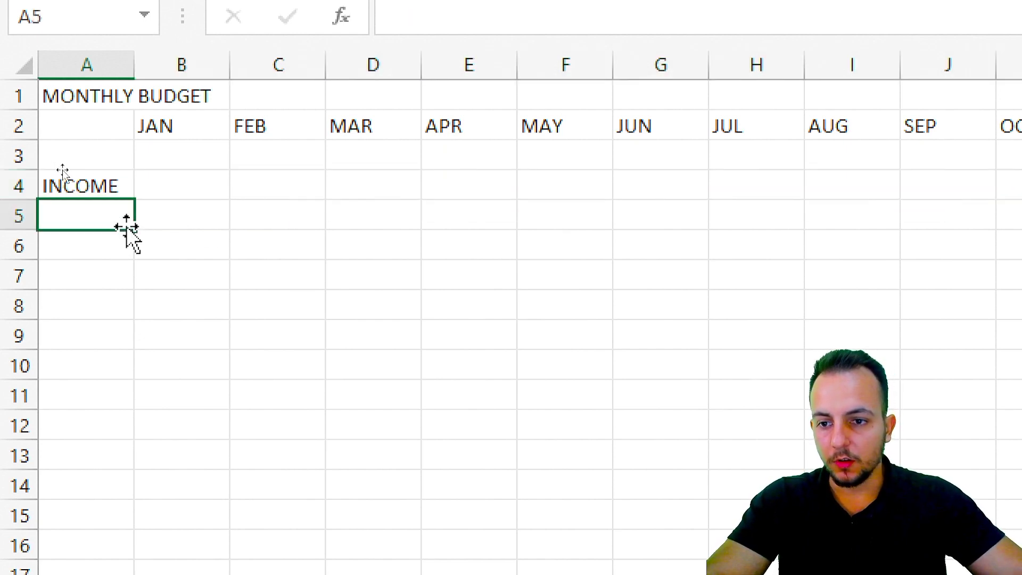
Merge and center the INCOME heading across cells A4 to M4.
{"action": "left_click", "coordinate": [89, 185]}
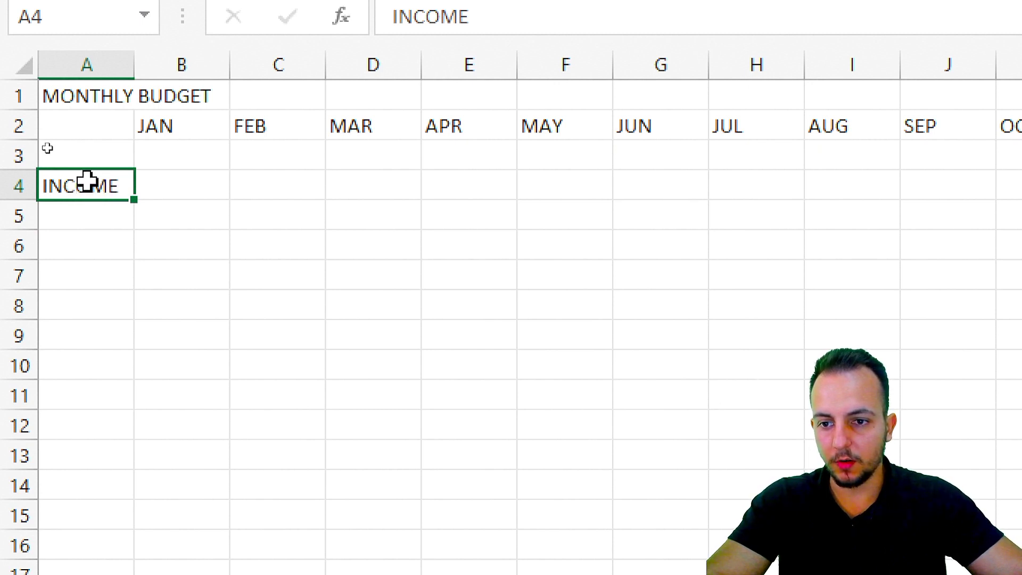
{"action": "left_click_drag", "start_coordinate": [102, 181], "coordinate": [1021, 194]}
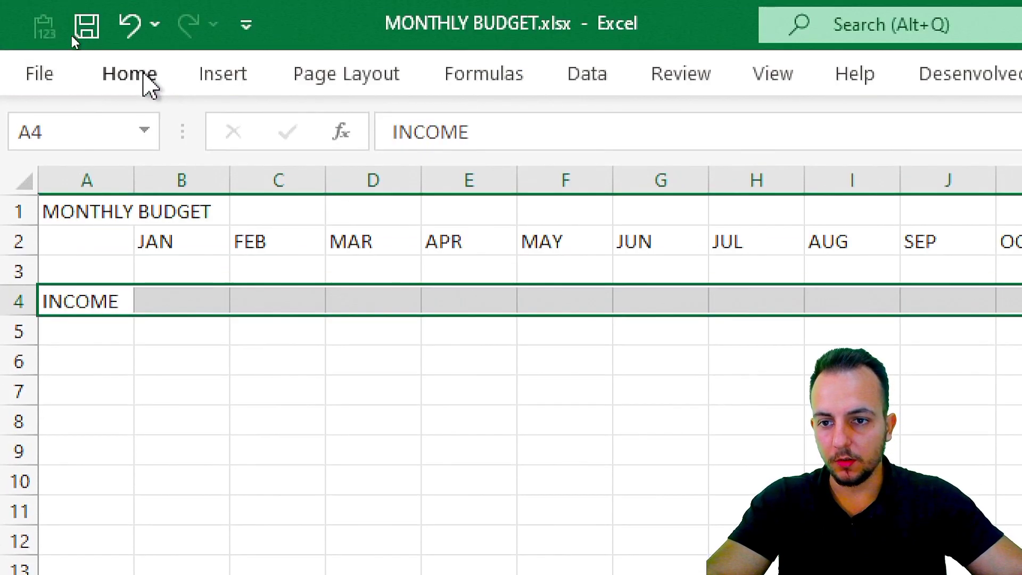
{"action": "left_click", "coordinate": [142, 75]}
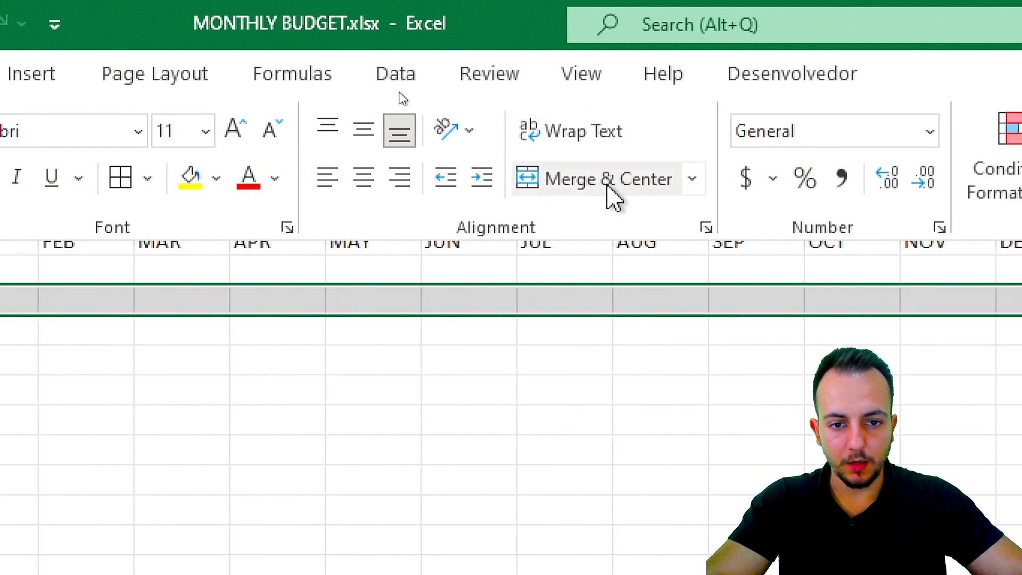
{"action": "left_click", "coordinate": [612, 195]}
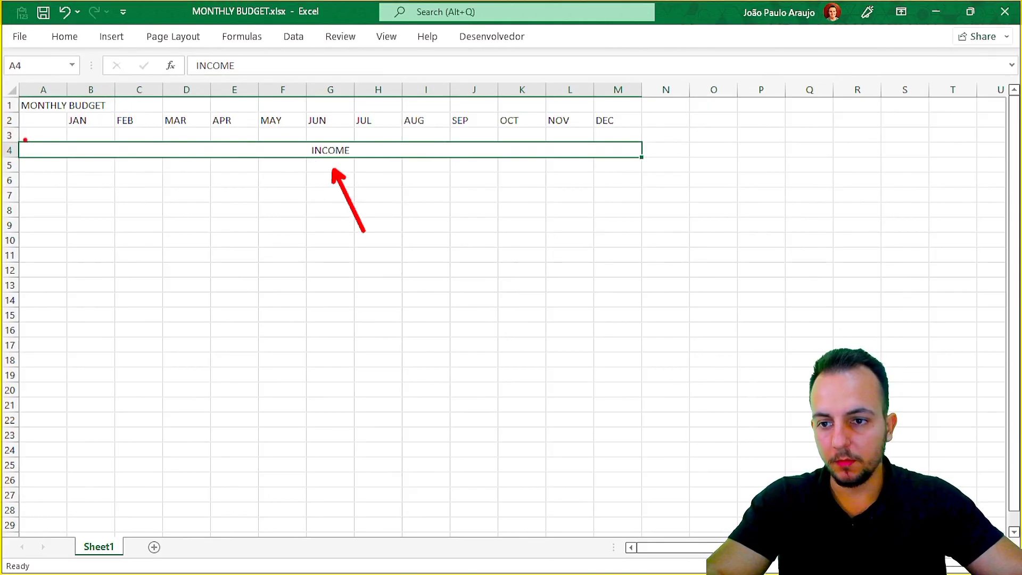
{"action": "mouse_move", "coordinate": [19, 137]}
{"action": "left_mouse_down"}
{"action": "mouse_move", "coordinate": [304, 166]}
{"action": "mouse_move", "coordinate": [664, 164]}
{"action": "mouse_move", "coordinate": [645, 160]}
{"action": "left_mouse_up"}
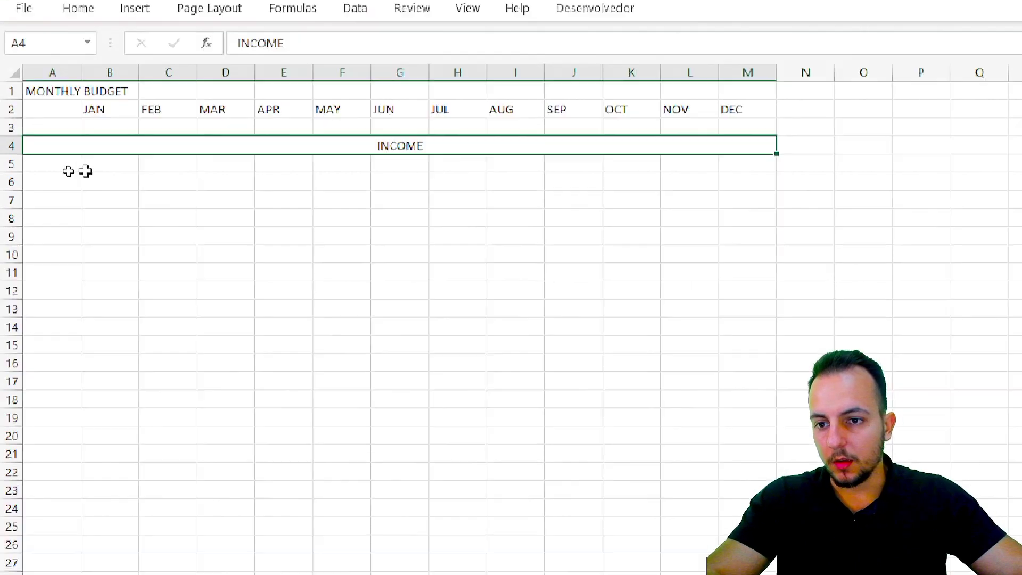
Enter the label PAYCHECK in cell A5 beneath the INCOME heading.
{"action": "left_click", "coordinate": [92, 65]}
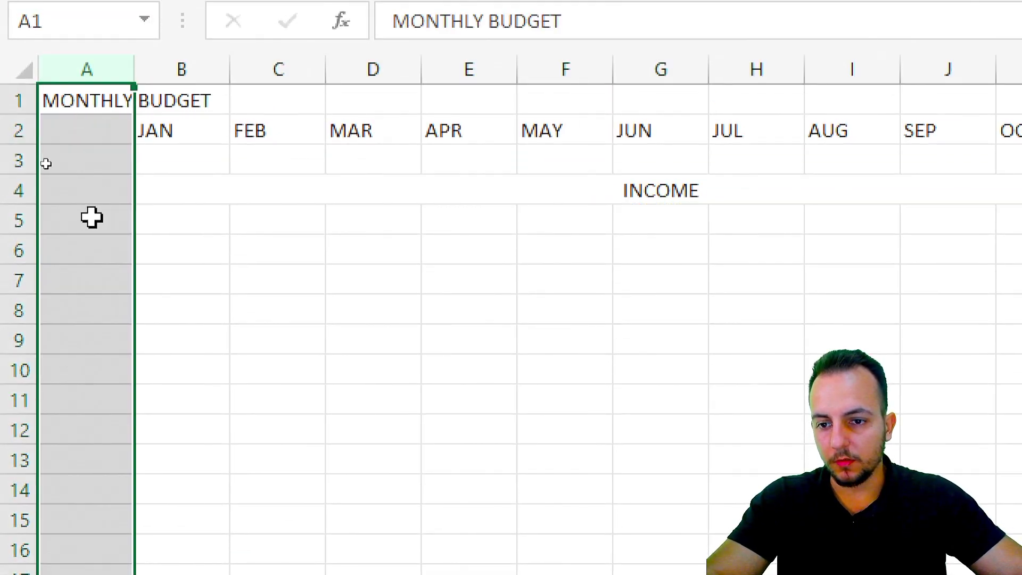
{"action": "left_click", "coordinate": [80, 219]}
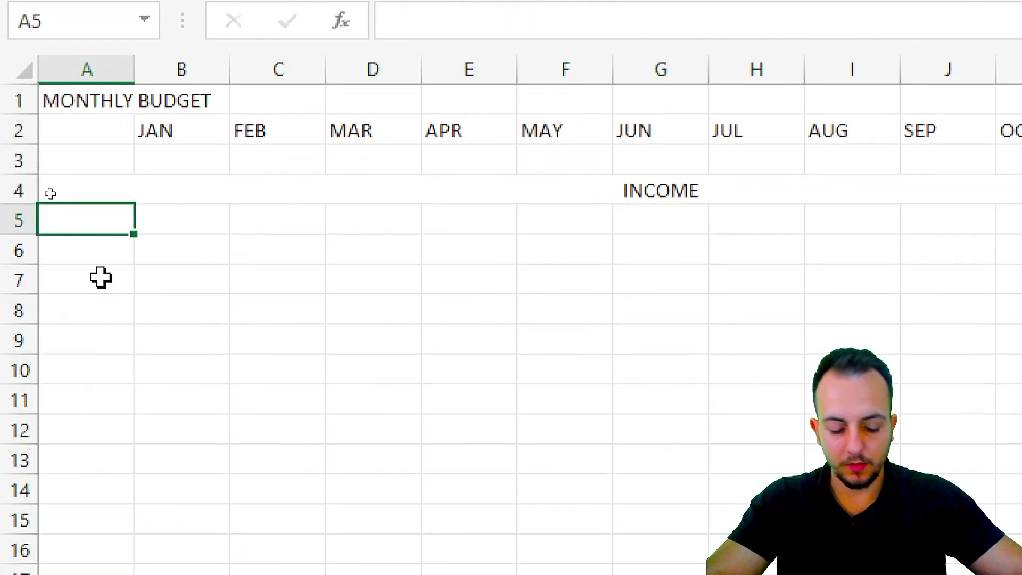
{"action": "type", "text": "PAYCHECK"}
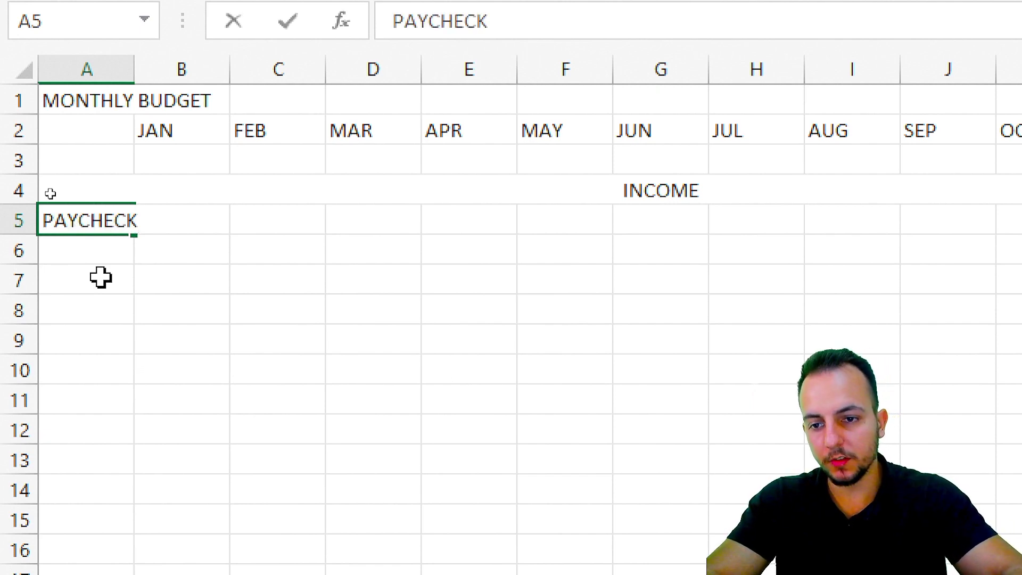
{"action": "key", "text": "Return"}
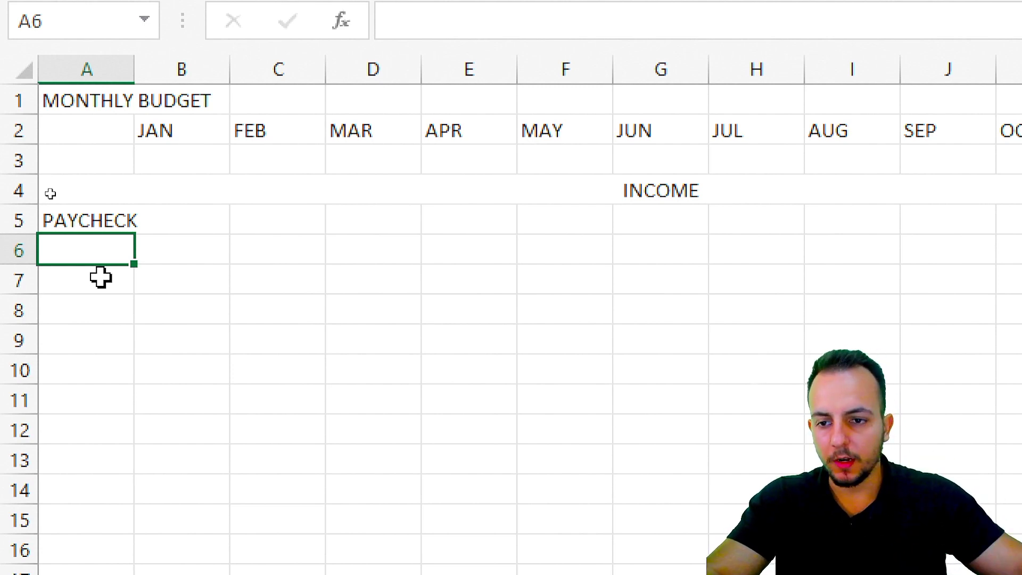
Extend the label in cell A5 so it reads PAYCHECK (1st).
{"action": "left_click", "coordinate": [82, 213]}
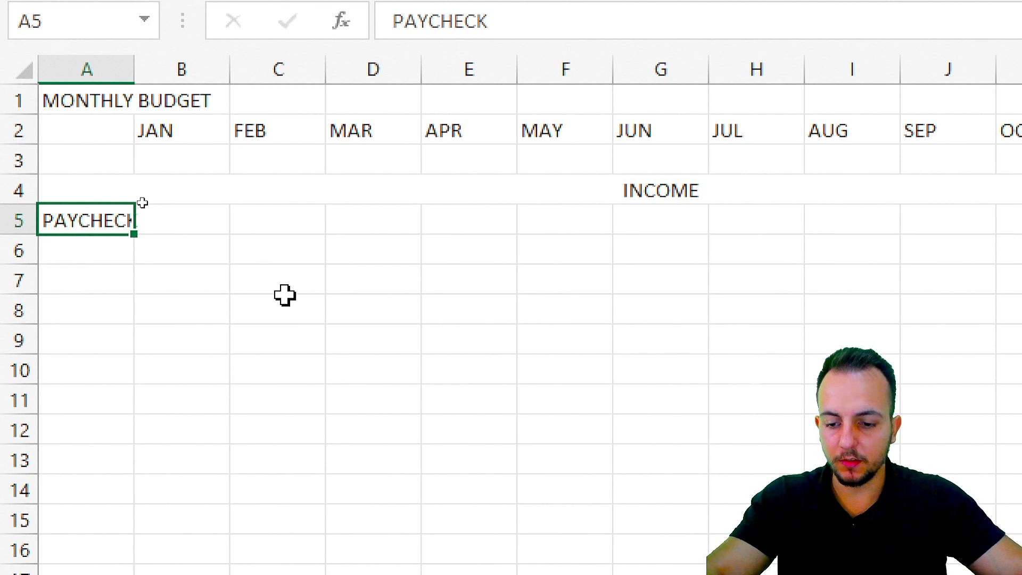
{"action": "key", "text": "F2"}
{"action": "type", "text": "("}
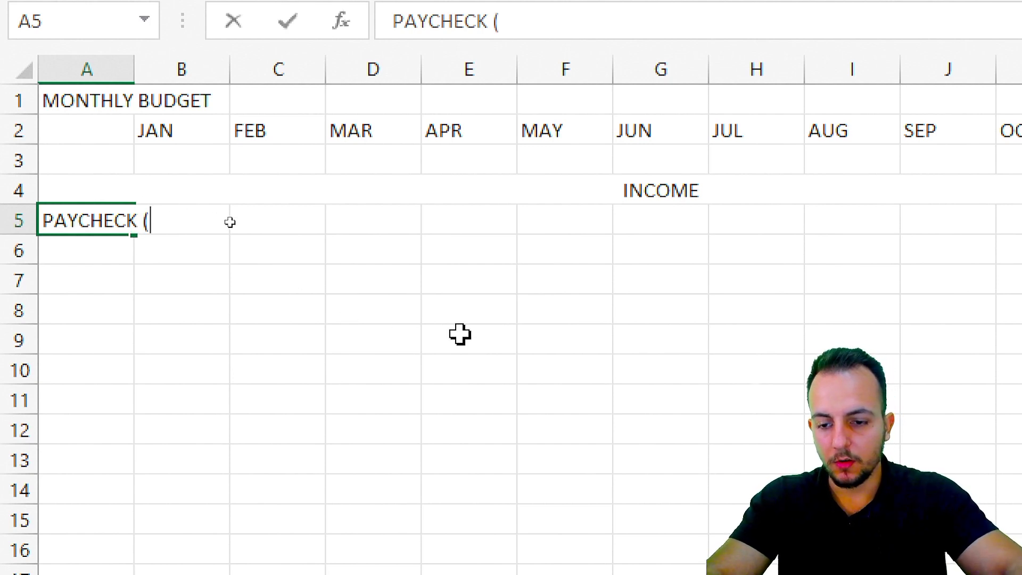
{"action": "type", "text": "1st"}
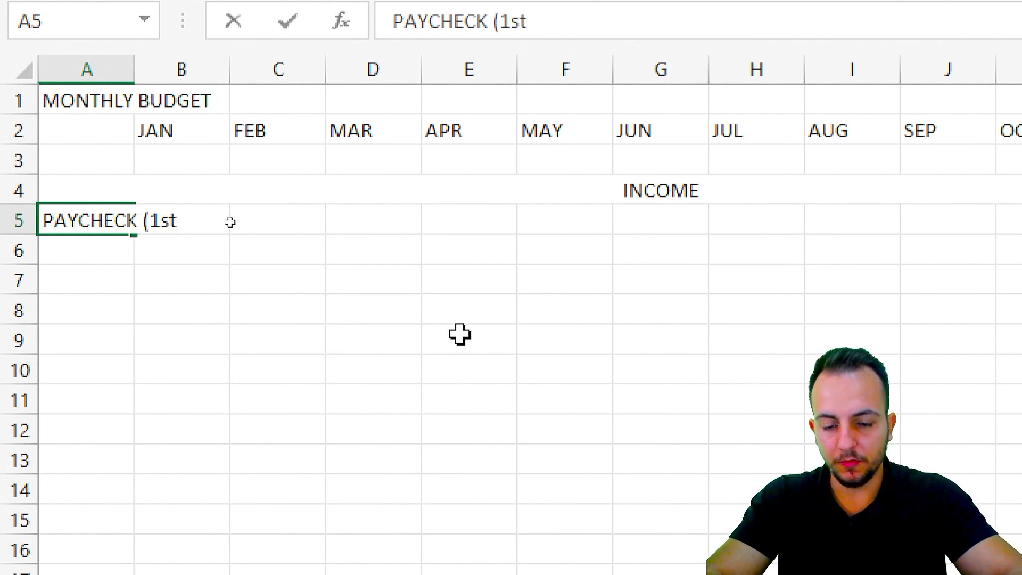
{"action": "key", "text": "Return"}
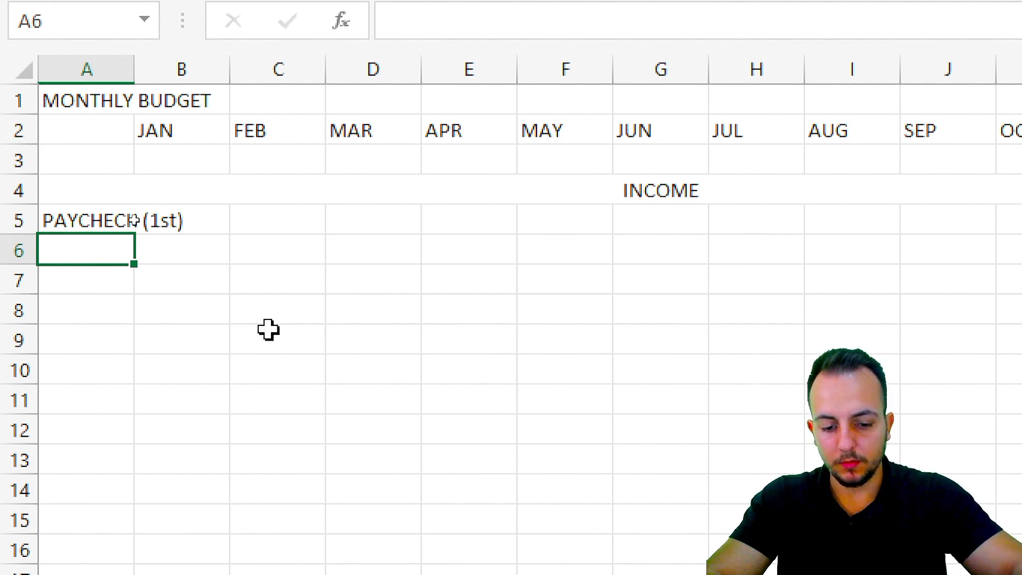
Label cell A6 PAYCHECK (2nd), reusing the paycheck label above and replacing 1st with 2nd.
{"action": "type", "text": "PAY"}
{"action": "key", "text": "Return"}
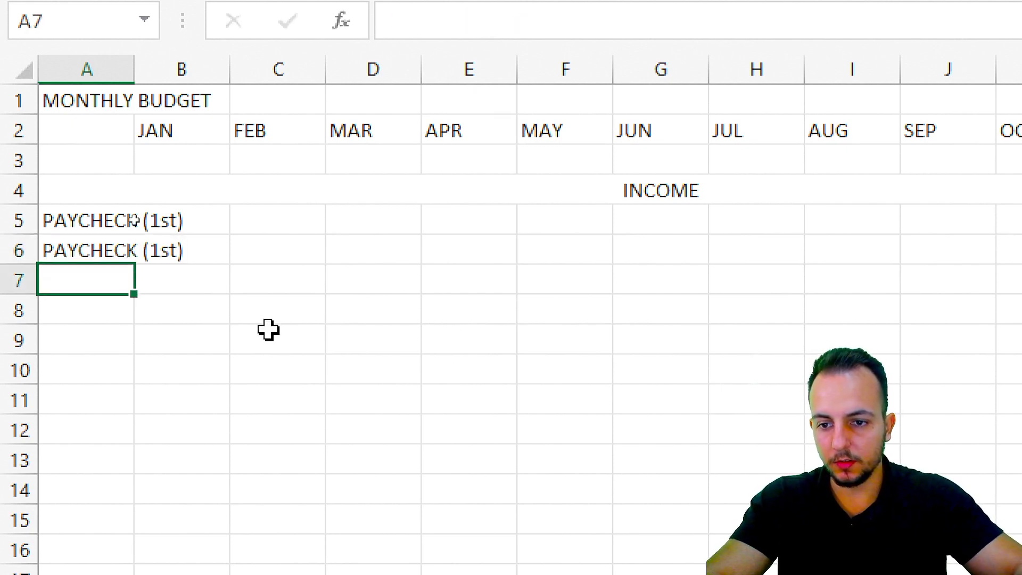
{"action": "key", "text": "Up"}
{"action": "double_click", "coordinate": [91, 250]}
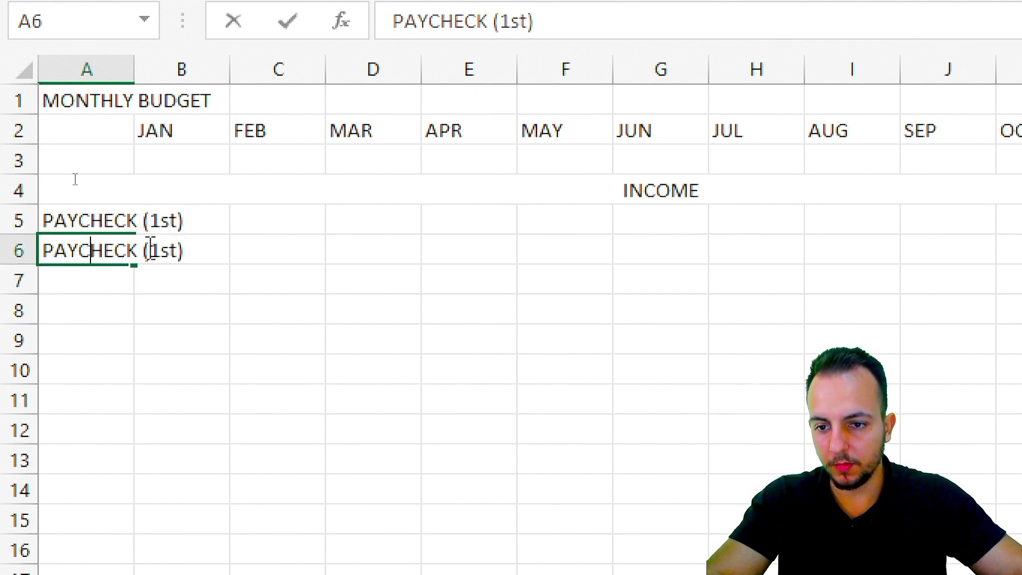
{"action": "left_click_drag", "start_coordinate": [149, 250], "coordinate": [178, 251]}
{"action": "type", "text": "2nd"}
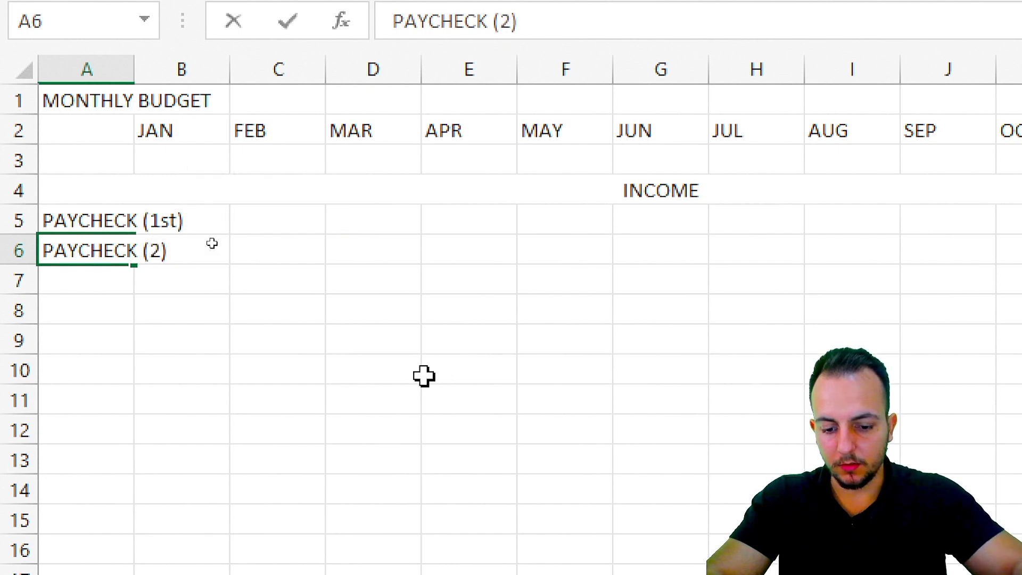
{"action": "key", "text": "Return"}
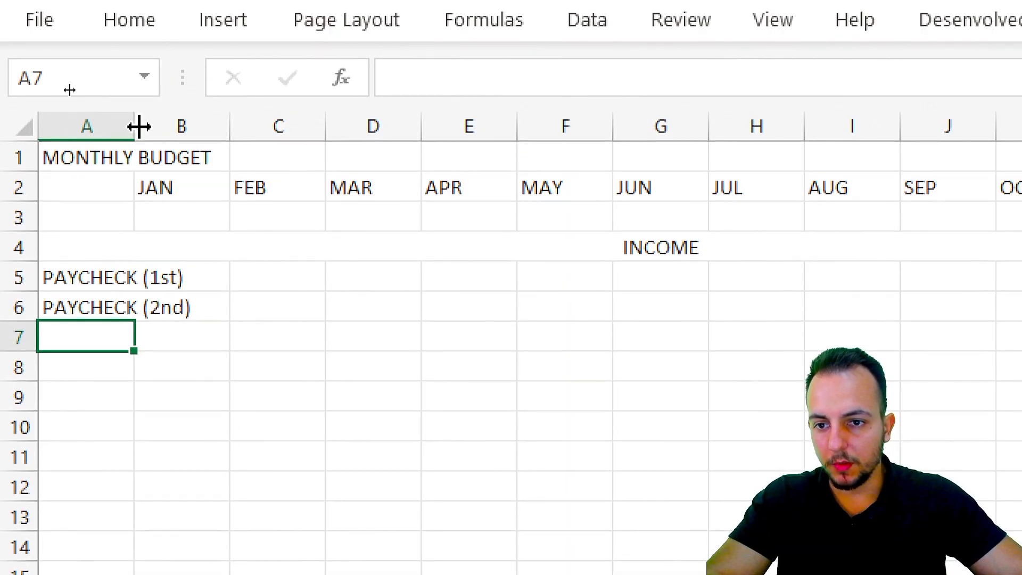
Widen column A so the income labels fit within it.
{"action": "left_click_drag", "start_coordinate": [134, 126], "coordinate": [259, 128]}
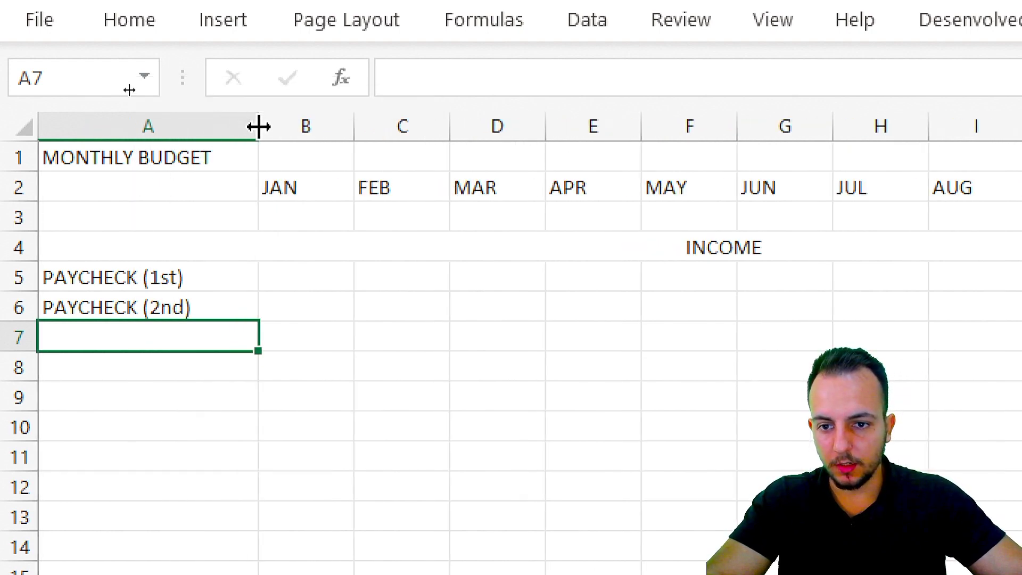
{"action": "left_click_drag", "start_coordinate": [140, 93], "coordinate": [117, 135]}
{"action": "left_click", "coordinate": [117, 144]}
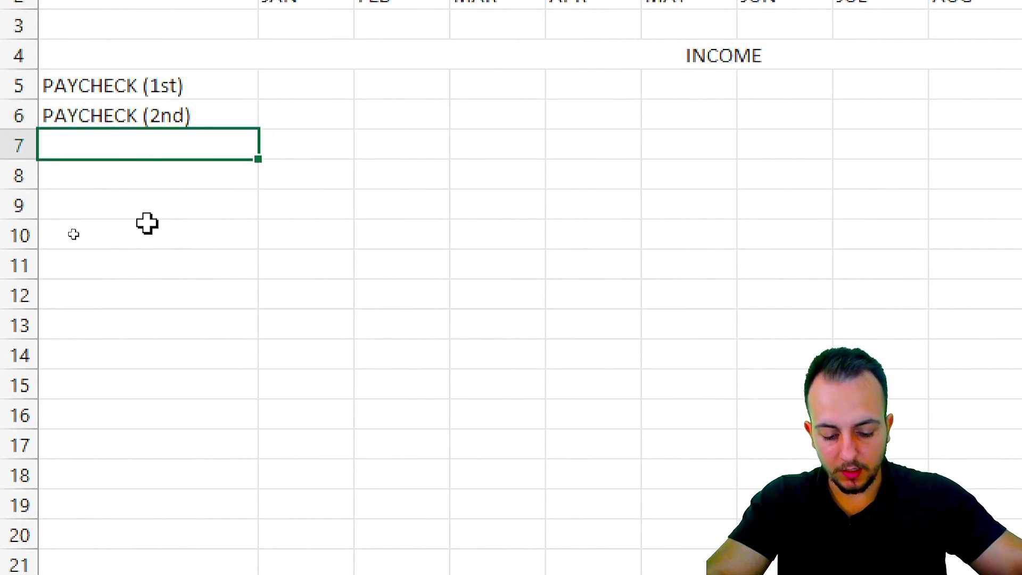
Enter the income labels SIDE HUSTLE in cell A7 and OTHER in cell A8.
{"action": "type", "text": "SIDE HUSTLE"}
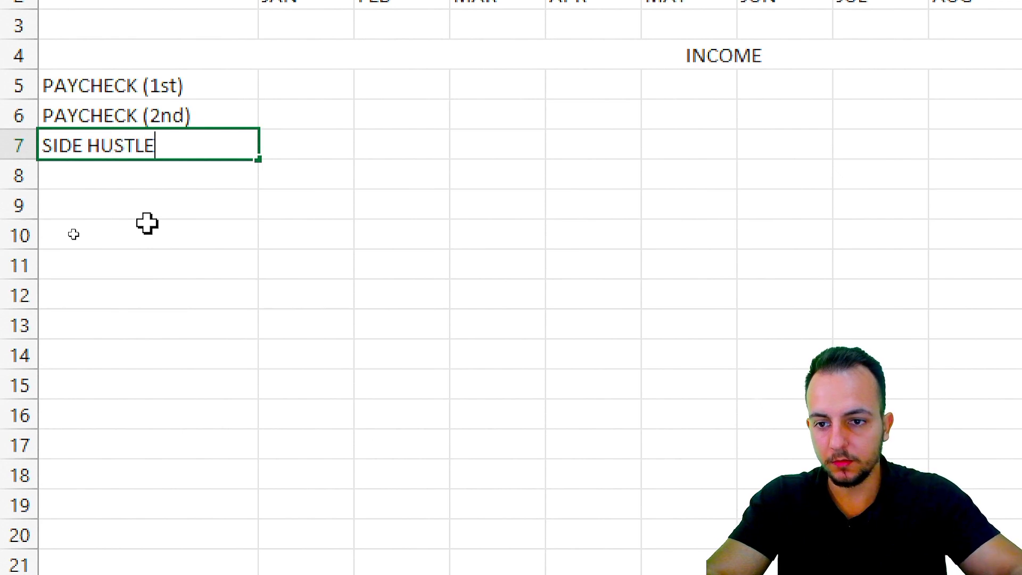
{"action": "key", "text": "Return"}
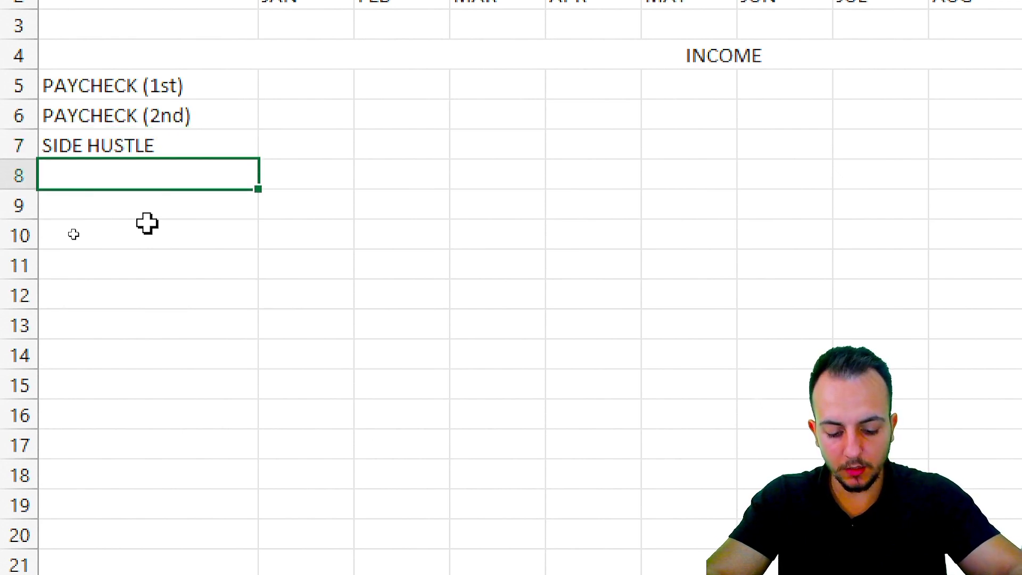
{"action": "type", "text": "OTHER"}
{"action": "key", "text": "Return"}
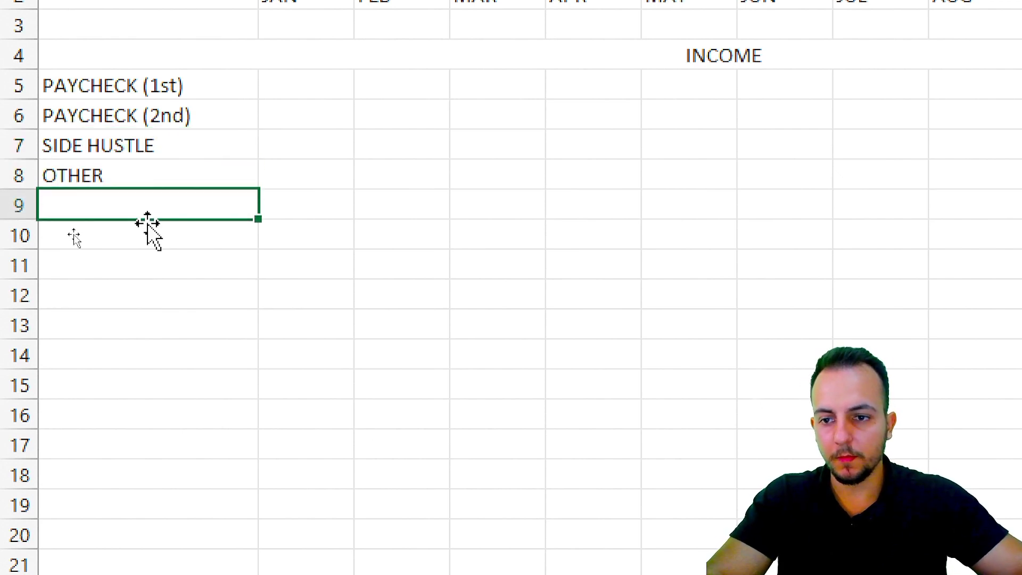
{"action": "scroll", "coordinate": [333, 82], "scroll_direction": "up", "scroll_amount": 1}
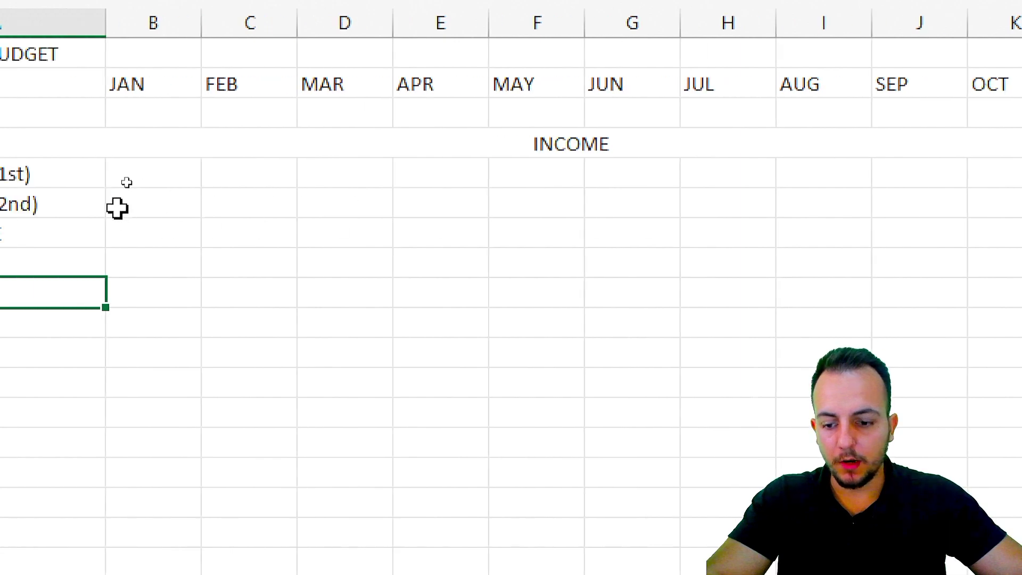
{"action": "left_click_drag", "start_coordinate": [157, 154], "coordinate": [152, 193]}
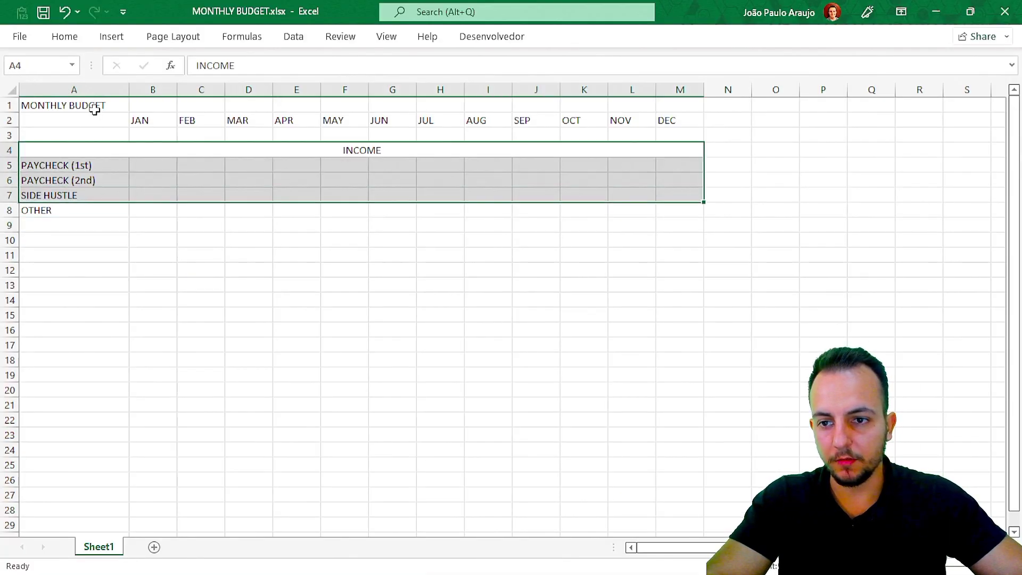
{"action": "left_click", "coordinate": [95, 110]}
{"action": "scroll", "coordinate": [217, 169], "scroll_direction": "up", "scroll_amount": 2}
{"action": "mouse_move", "coordinate": [290, 167]}
{"action": "left_mouse_down"}
{"action": "mouse_move", "coordinate": [271, 239]}
{"action": "mouse_move", "coordinate": [242, 248]}
{"action": "left_mouse_up"}
Enter the JAN paycheck amounts: 1200 in B5 for the 1st and 1400 in B6 for the 2nd.
{"action": "left_click", "coordinate": [202, 190]}
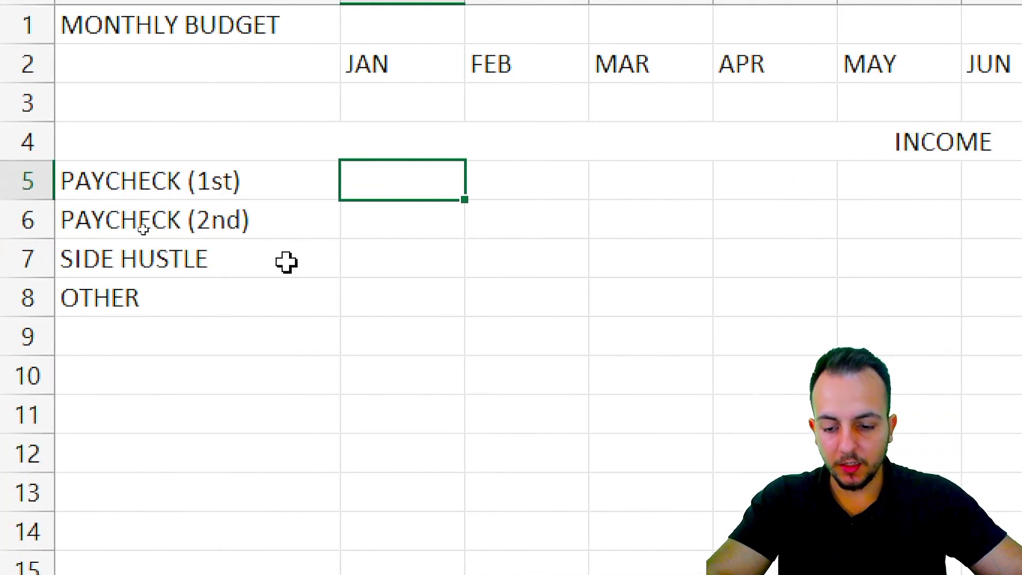
{"action": "type", "text": "1"}
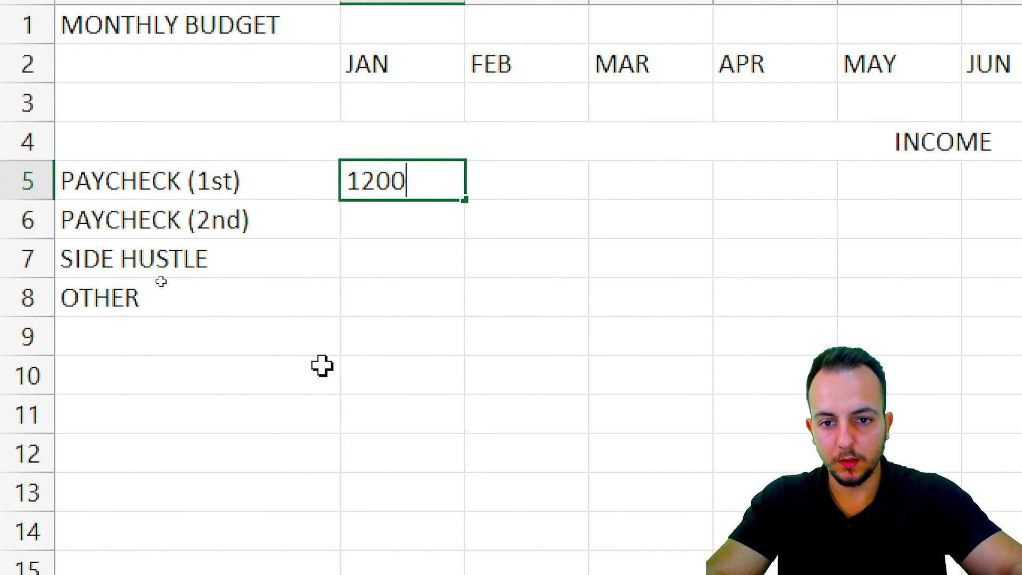
{"action": "type", "text": "200"}
{"action": "key", "text": "Return"}
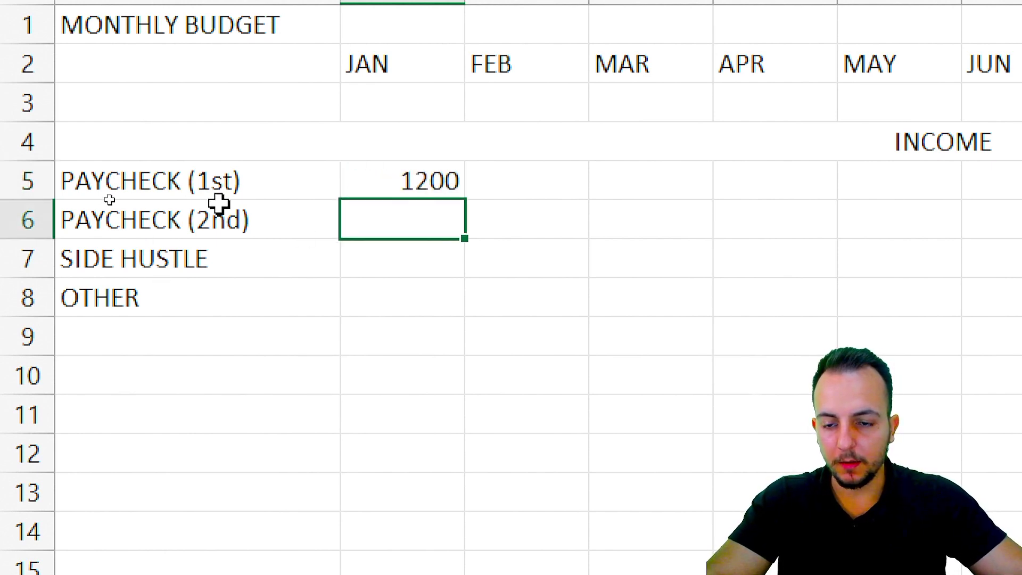
{"action": "type", "text": "14"}
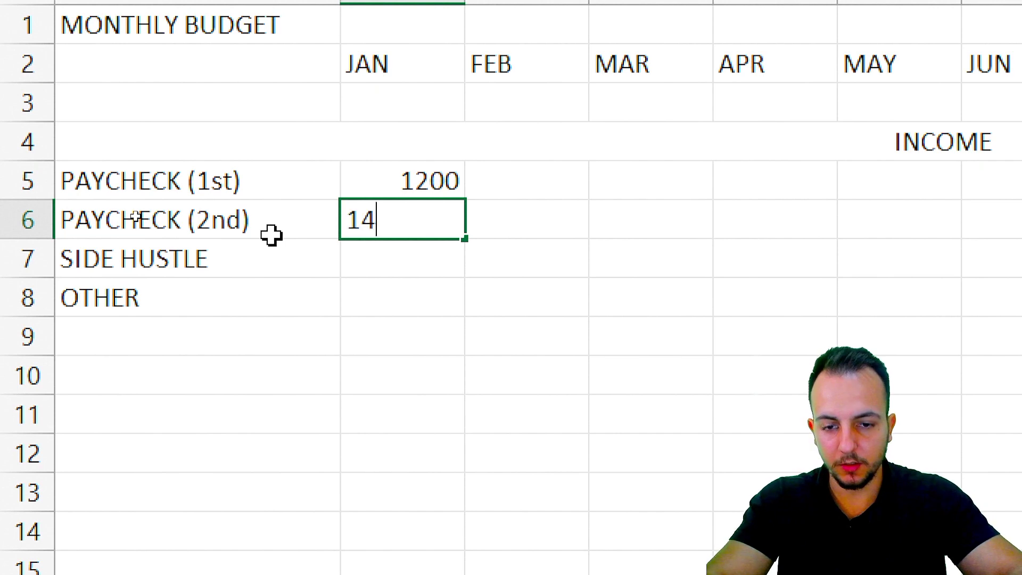
{"action": "type", "text": "00"}
{"action": "key", "text": "Return"}
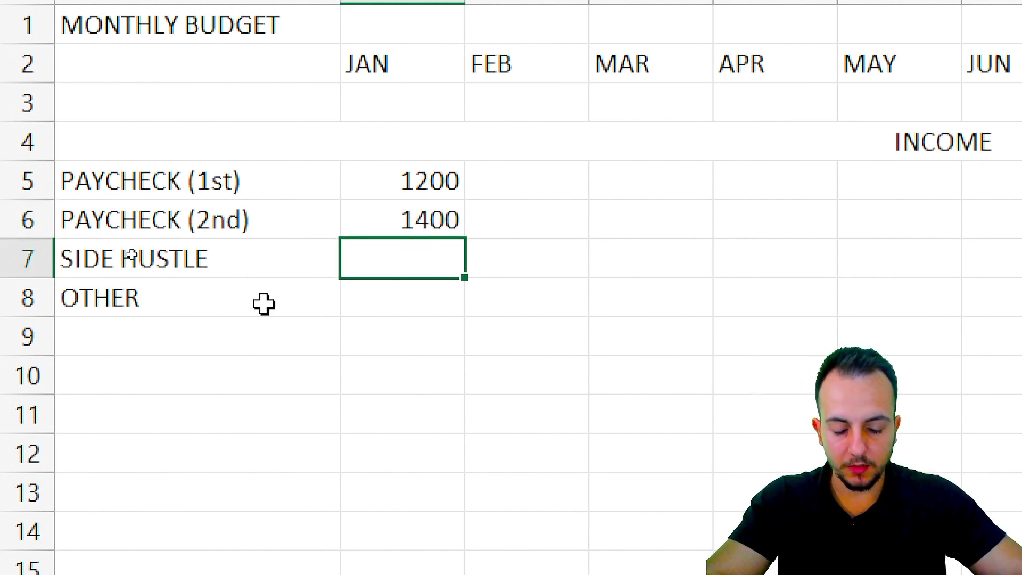
Enter the remaining JAN income amounts: 300 for SIDE HUSTLE in B7 and 0 for OTHER in B8.
{"action": "type", "text": "30"}
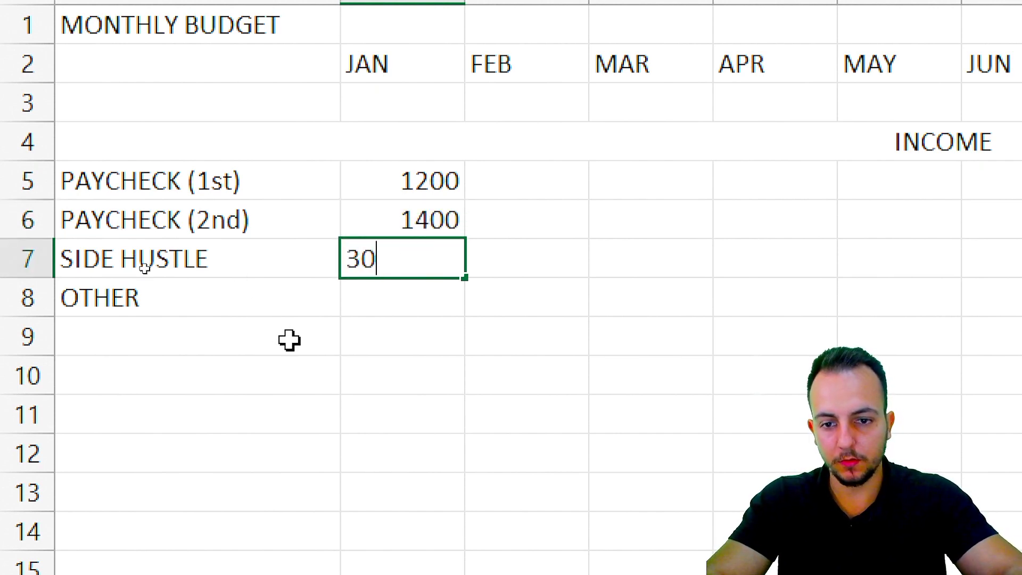
{"action": "type", "text": "0"}
{"action": "key", "text": "Return"}
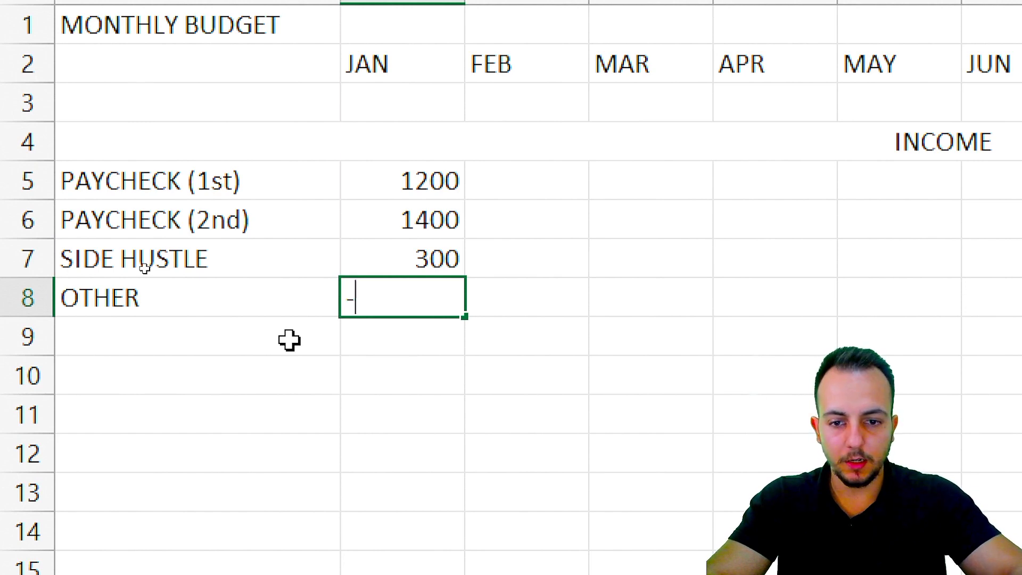
{"action": "type", "text": "-"}
{"action": "key", "text": "Return"}
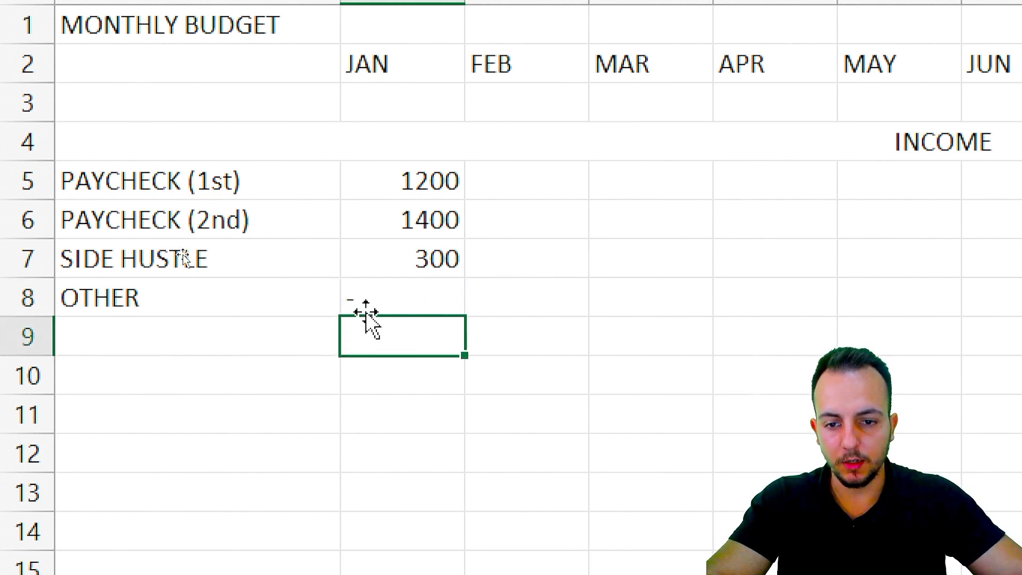
{"action": "left_click", "coordinate": [404, 289]}
{"action": "type", "text": "0"}
{"action": "key", "text": "Return"}
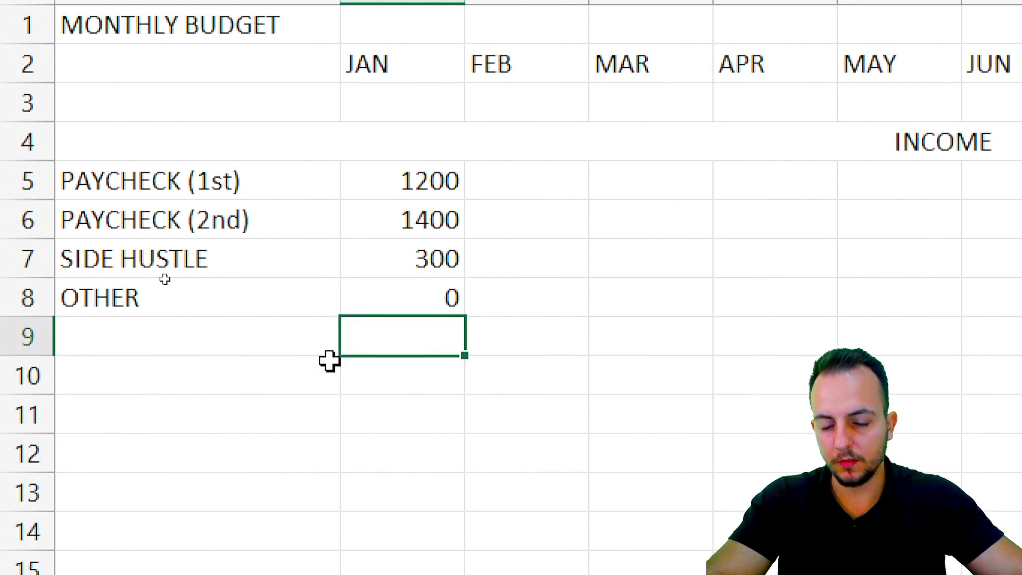
Enter the label TOTAL in cell A9 beneath the income items.
{"action": "key", "text": "Left"}
{"action": "key", "text": "Up"}
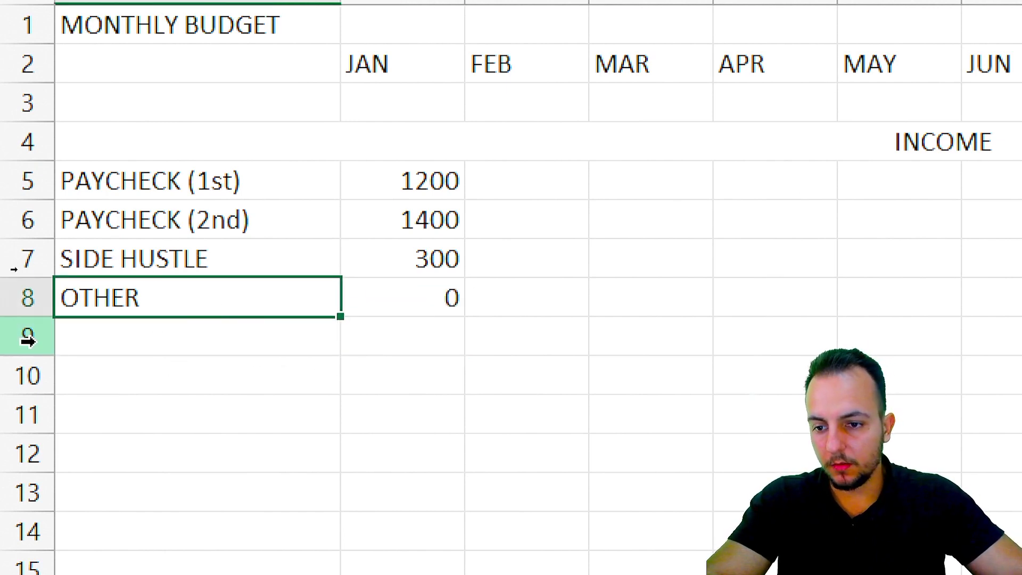
{"action": "left_click", "coordinate": [22, 334]}
{"action": "left_click", "coordinate": [137, 346]}
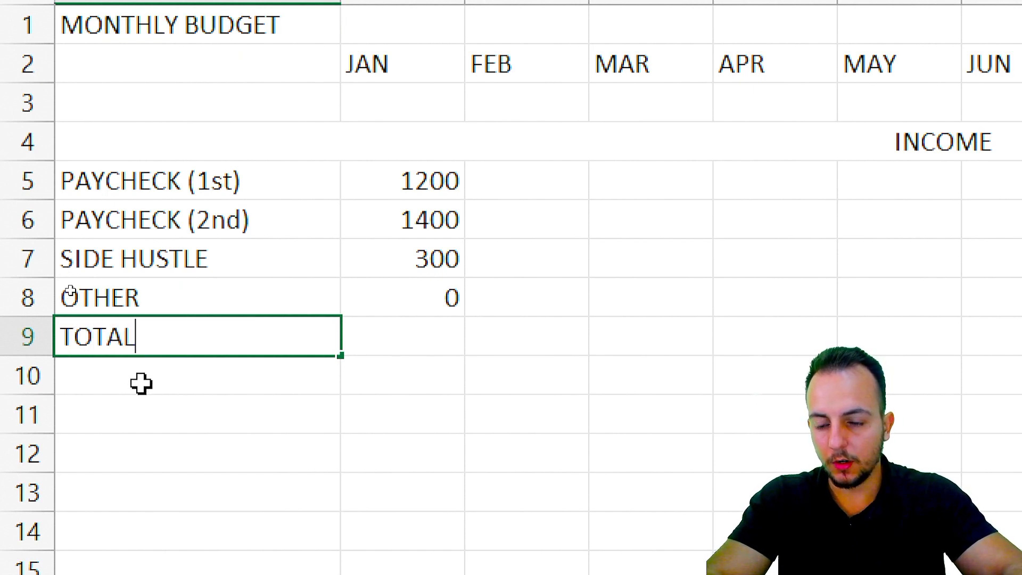
{"action": "left_click", "coordinate": [141, 383]}
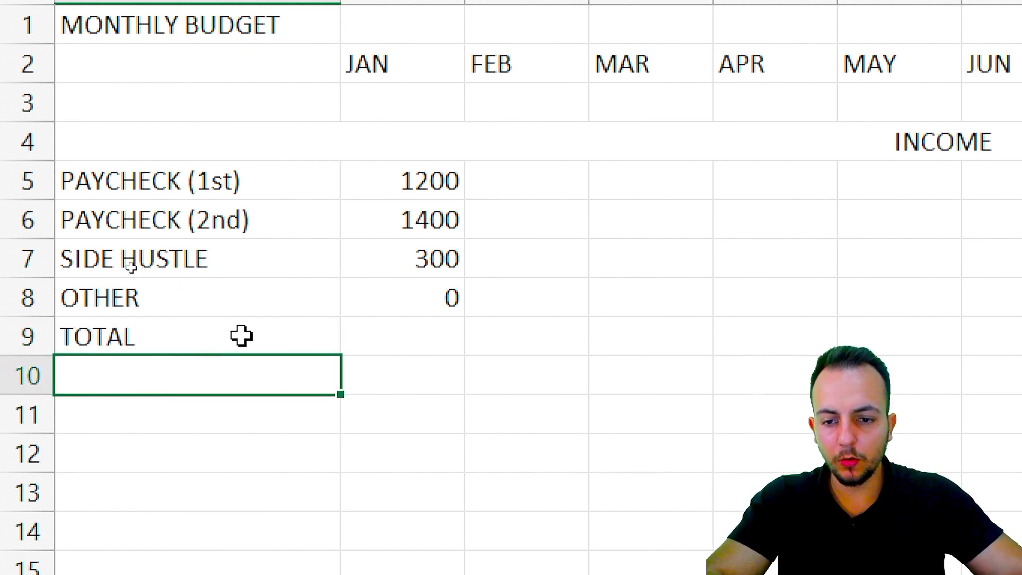
Begin a SUM formula in cell B9 for the JAN income total.
{"action": "left_click", "coordinate": [445, 337]}
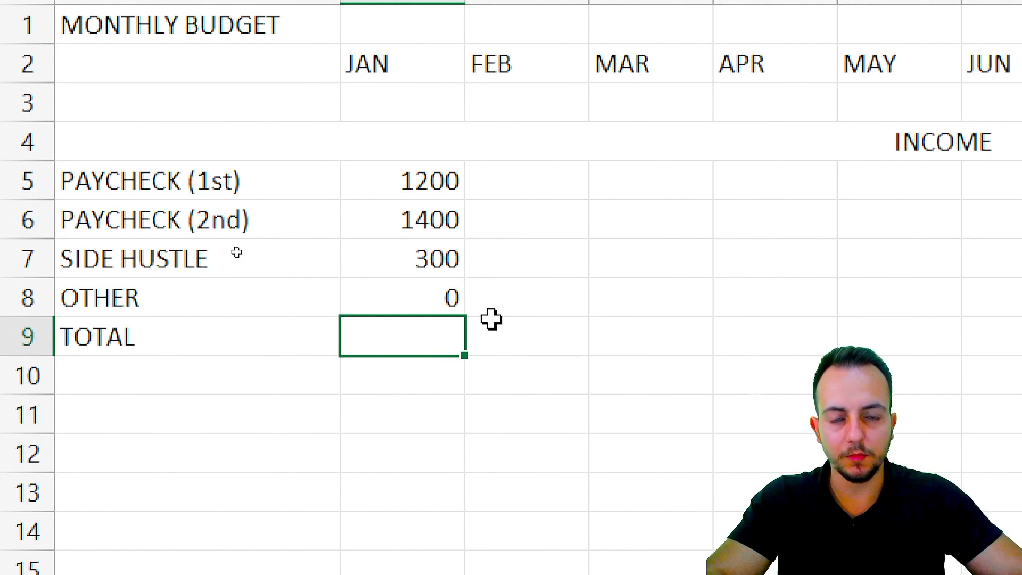
{"action": "left_click", "coordinate": [407, 295]}
{"action": "left_click_drag", "start_coordinate": [432, 258], "coordinate": [450, 178]}
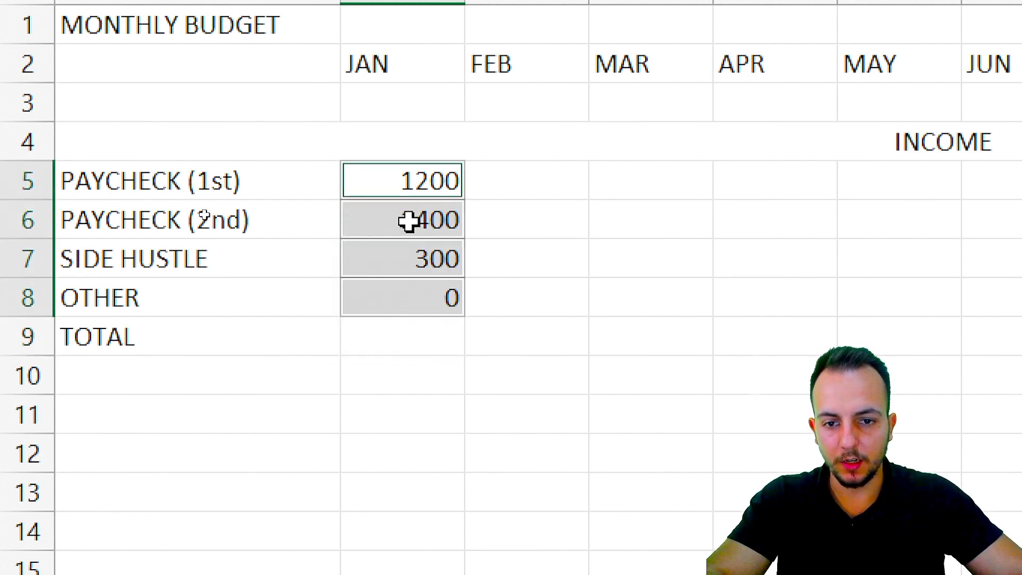
{"action": "left_click", "coordinate": [412, 338]}
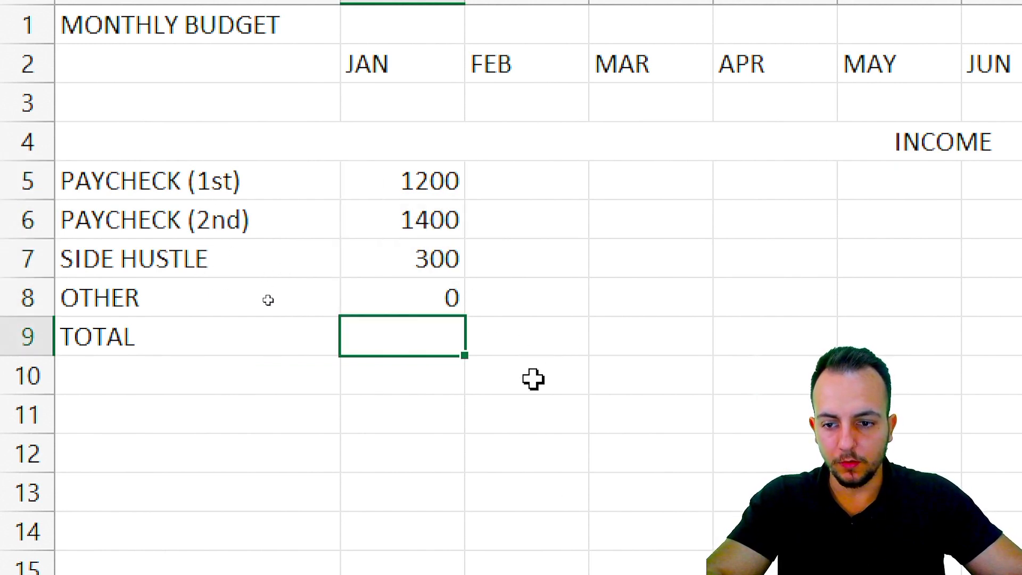
{"action": "scroll", "coordinate": [533, 379], "scroll_direction": "down", "scroll_amount": 1}
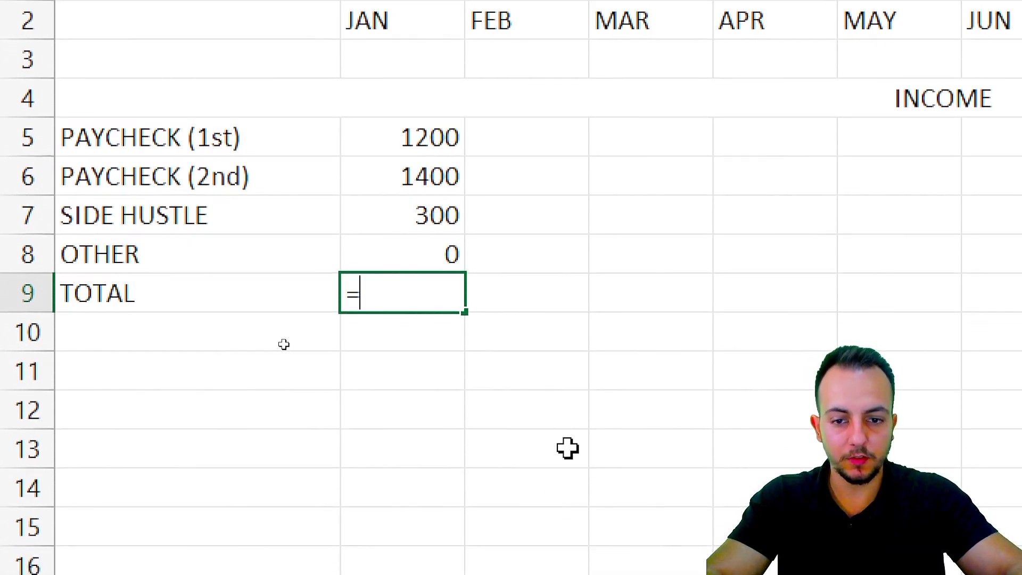
{"action": "type", "text": "=SUM"}
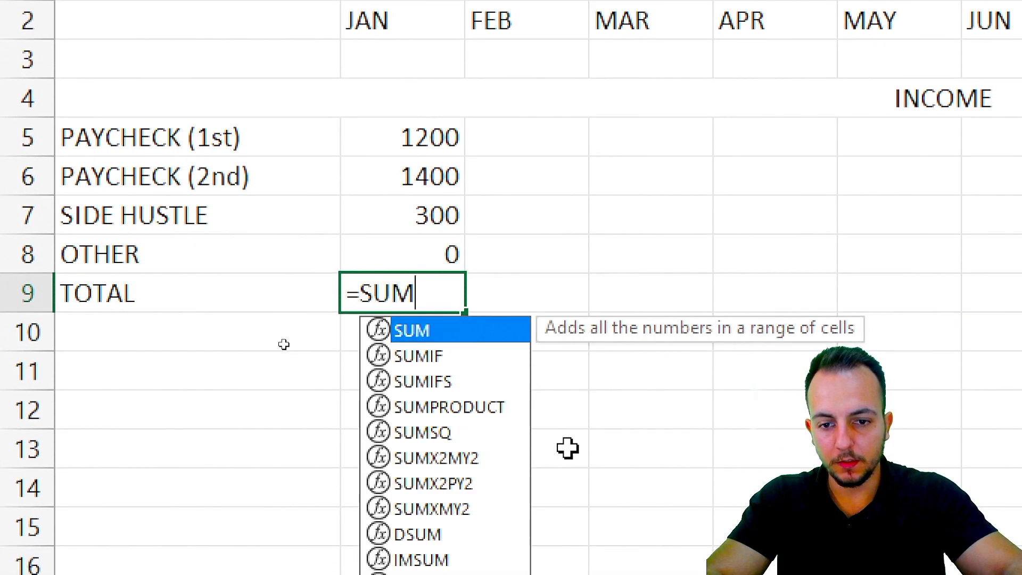
{"action": "double_click", "coordinate": [432, 333]}
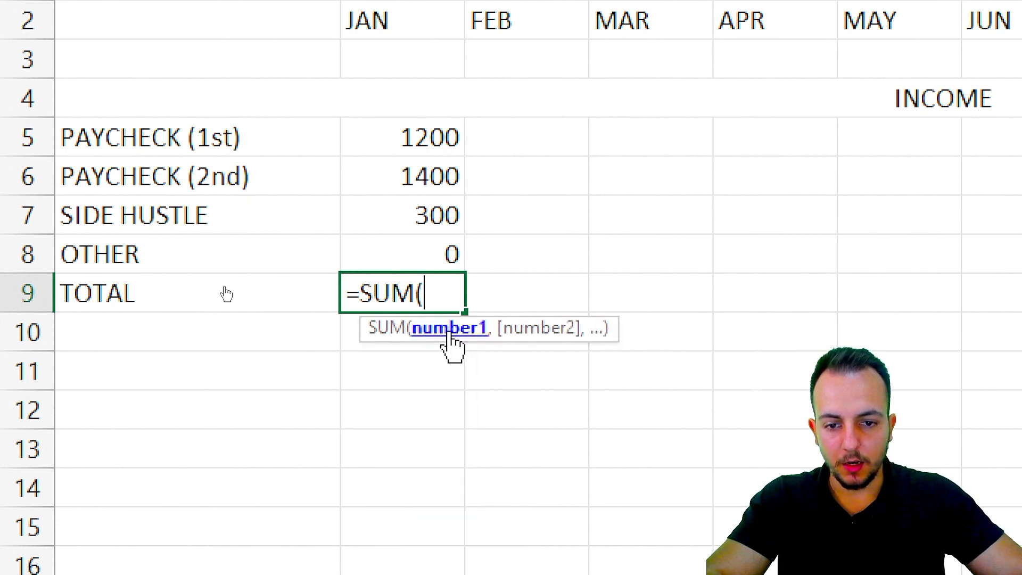
{"action": "left_click", "coordinate": [426, 134]}
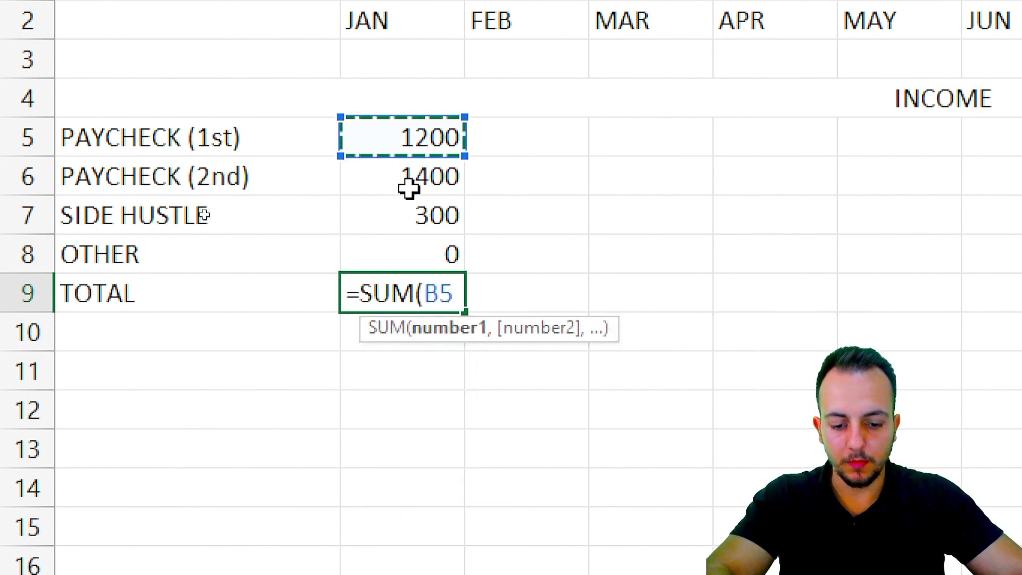
{"action": "type", "text": ","}
{"action": "left_click", "coordinate": [408, 183]}
{"action": "type", "text": ","}
{"action": "left_click", "coordinate": [408, 215]}
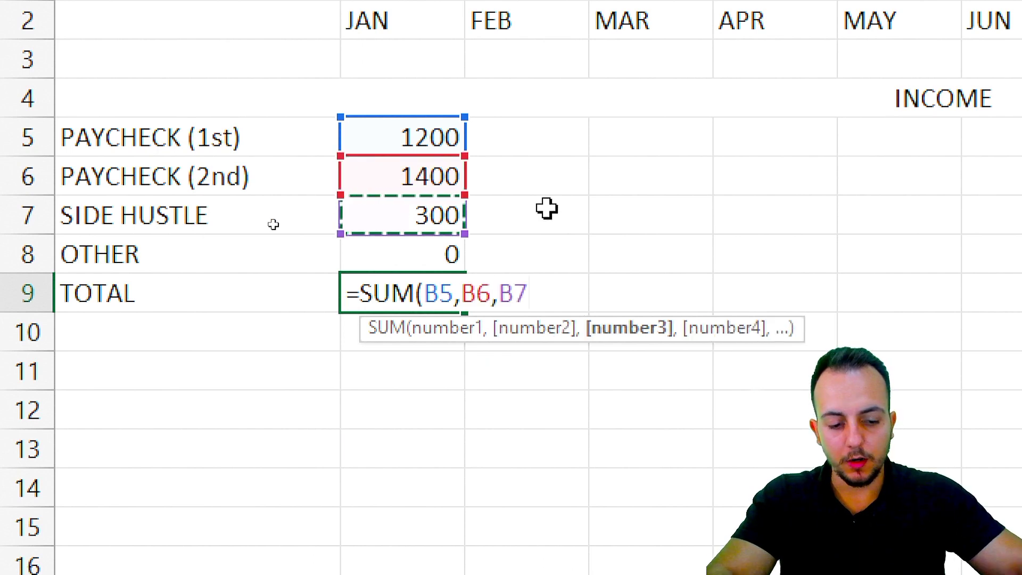
{"action": "key", "text": "BackSpace"}
{"action": "key", "text": "BackSpace"}
{"action": "key", "text": "BackSpace"}
{"action": "key", "text": "BackSpace"}
{"action": "key", "text": "BackSpace"}
{"action": "key", "text": "BackSpace"}
{"action": "key", "text": "BackSpace"}
{"action": "key", "text": "BackSpace"}
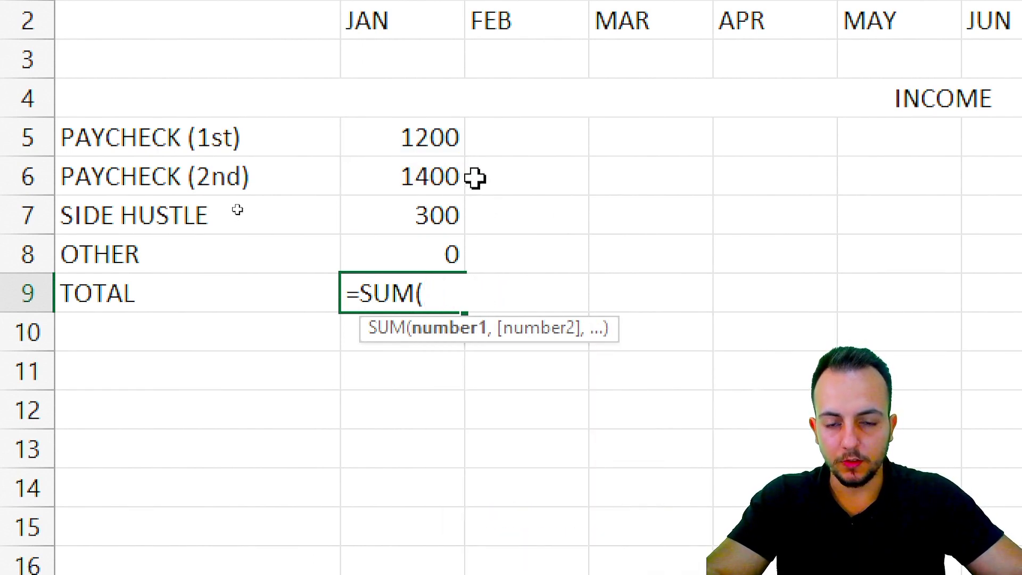
Complete the JAN total in B9 as =SUM(B5:B8), covering all four income items.
{"action": "left_click_drag", "start_coordinate": [400, 134], "coordinate": [404, 245]}
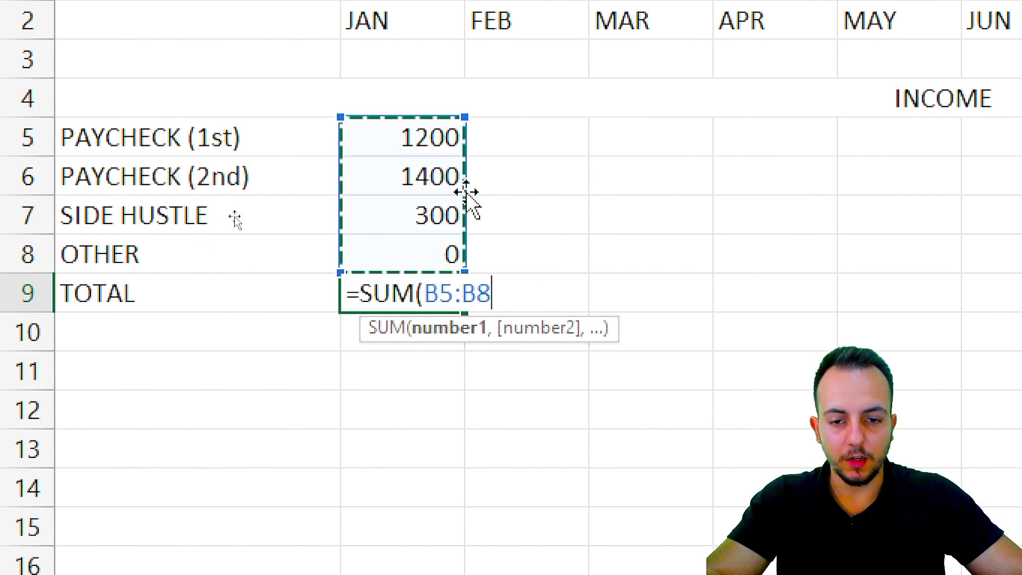
{"action": "type", "text": ")"}
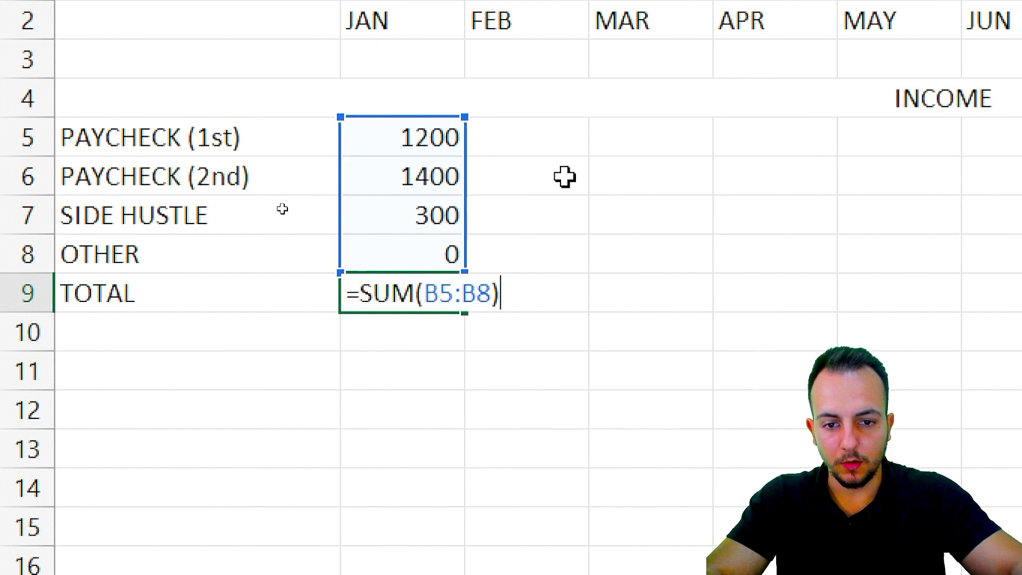
{"action": "key", "text": "Return"}
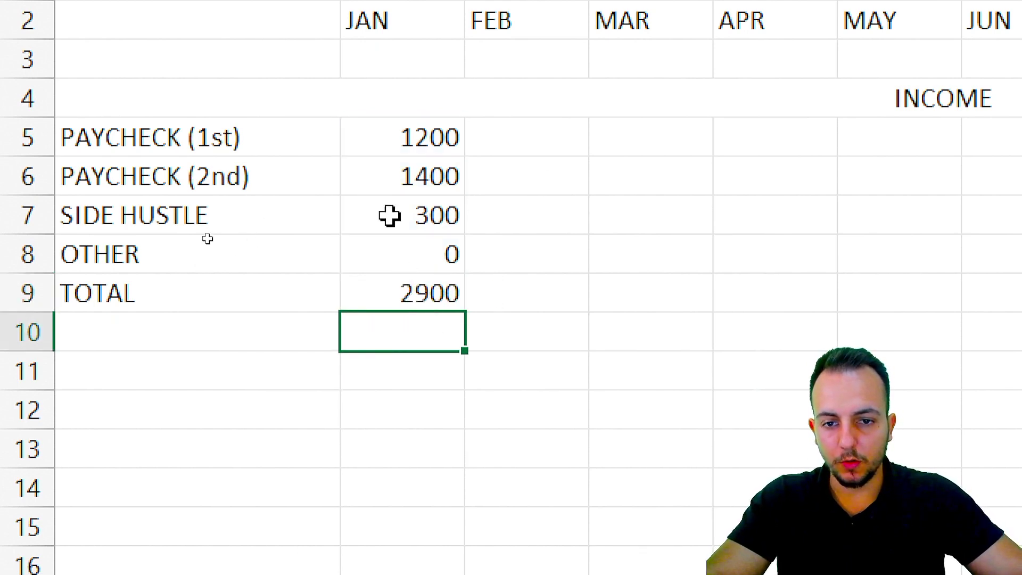
{"action": "left_click", "coordinate": [404, 52]}
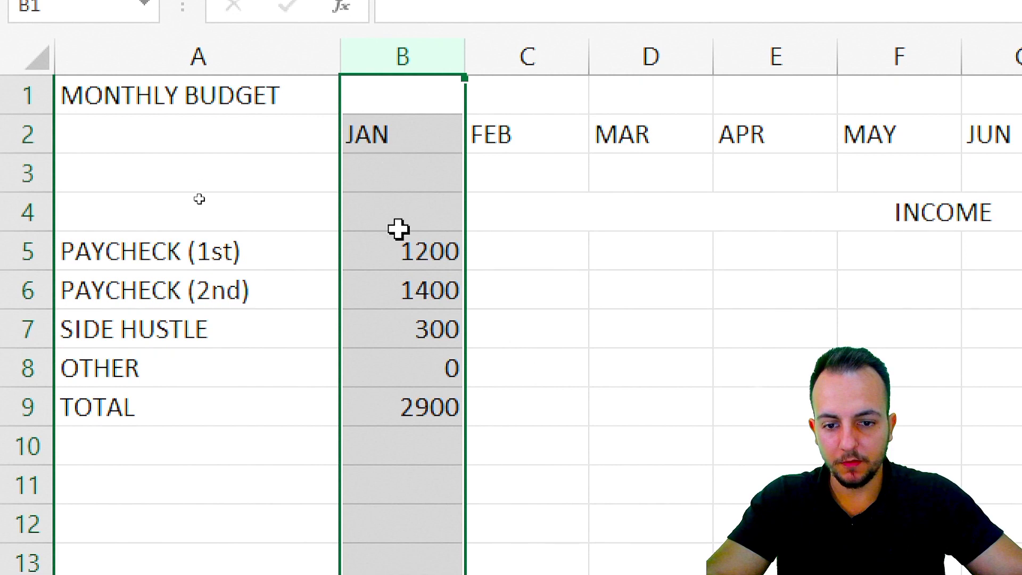
{"action": "left_click", "coordinate": [436, 408]}
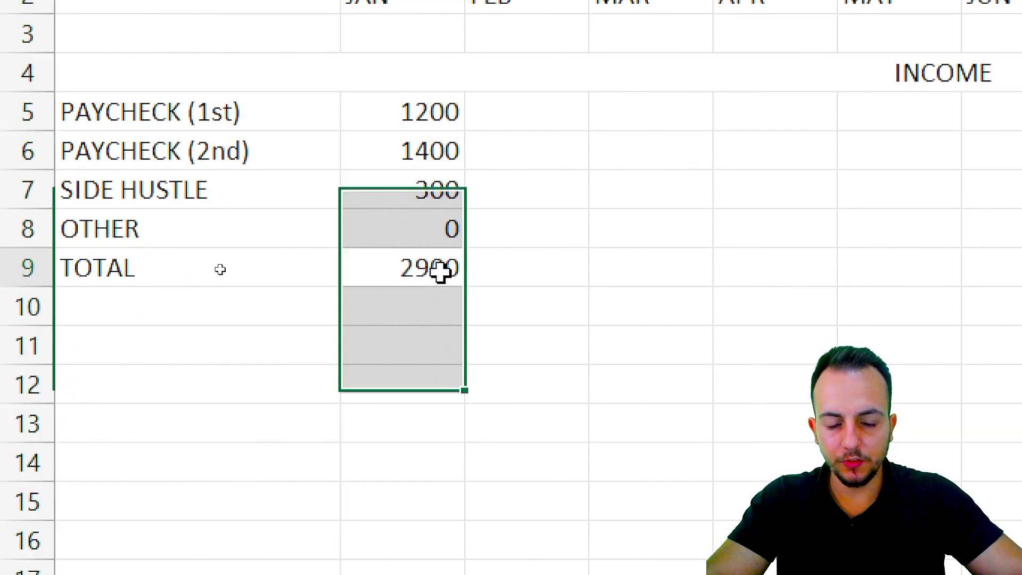
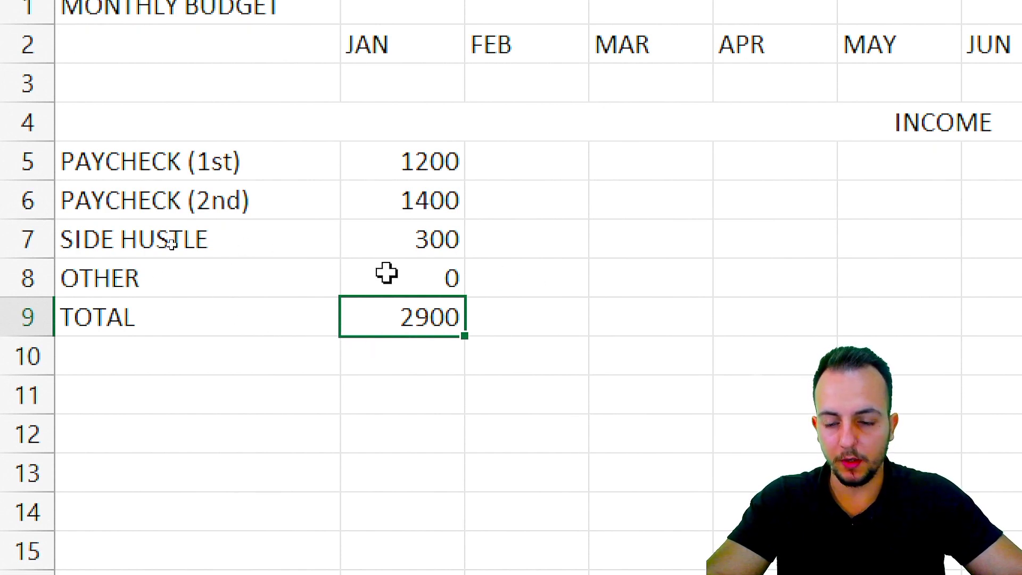
{"action": "left_click", "coordinate": [33, 274]}
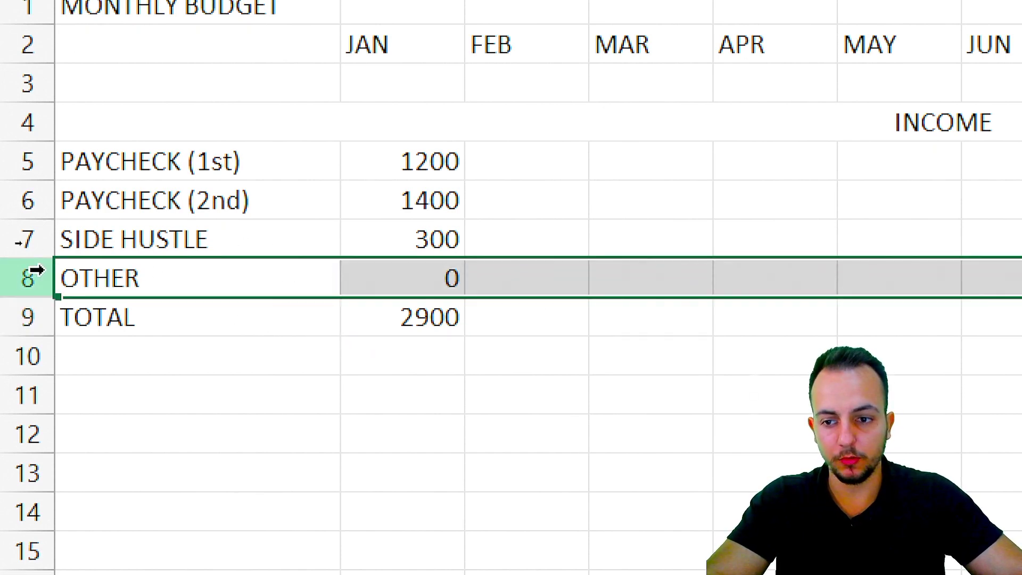
{"action": "left_click", "coordinate": [32, 200]}
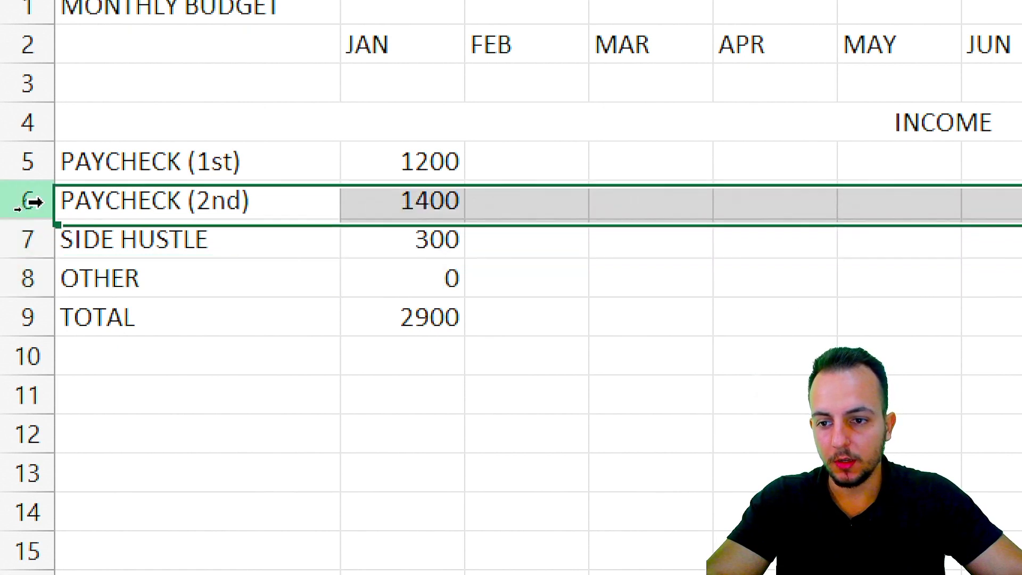
{"action": "left_click", "coordinate": [37, 278]}
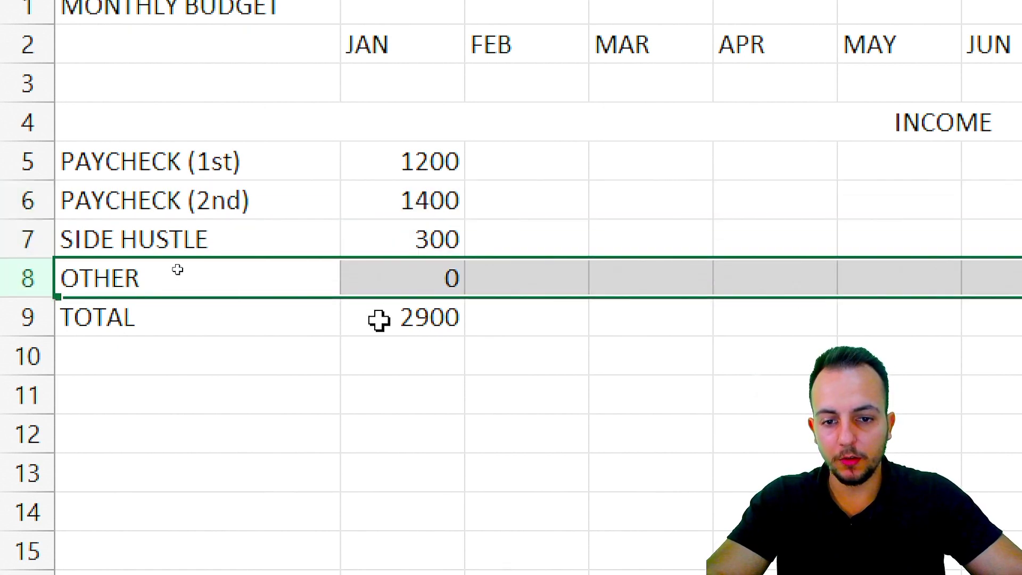
{"action": "left_click", "coordinate": [19, 238]}
{"action": "left_click", "coordinate": [32, 200]}
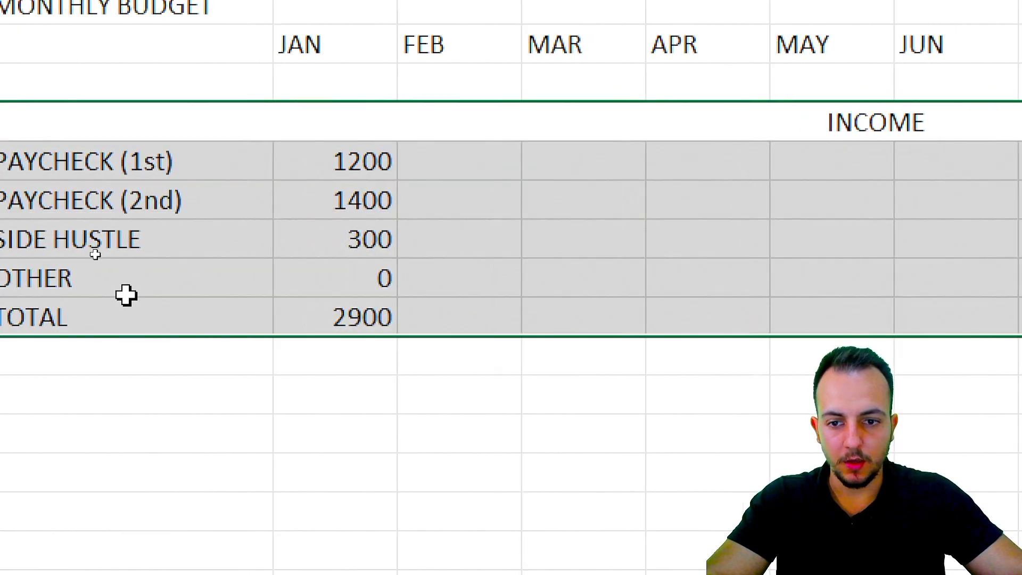
{"action": "left_click", "coordinate": [27, 277]}
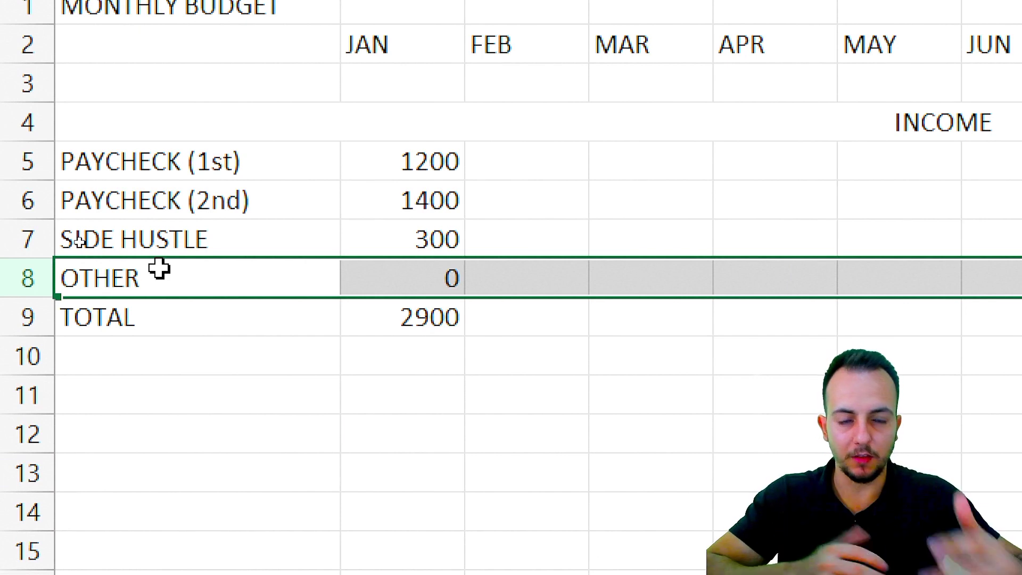
{"action": "left_click", "coordinate": [285, 270]}
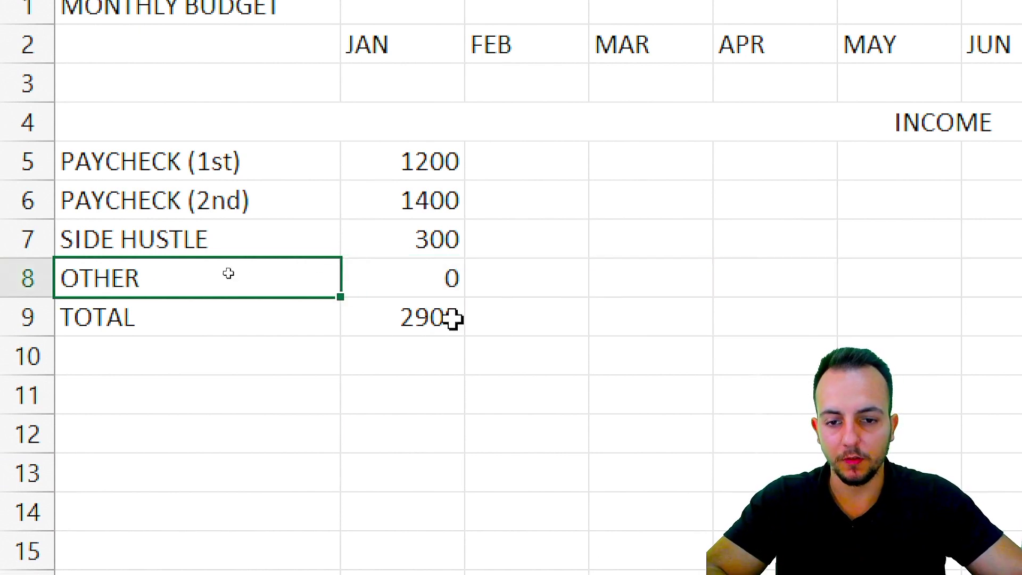
{"action": "left_click", "coordinate": [27, 277]}
{"action": "left_click", "coordinate": [27, 238]}
{"action": "left_click", "coordinate": [27, 200]}
{"action": "left_click", "coordinate": [31, 161]}
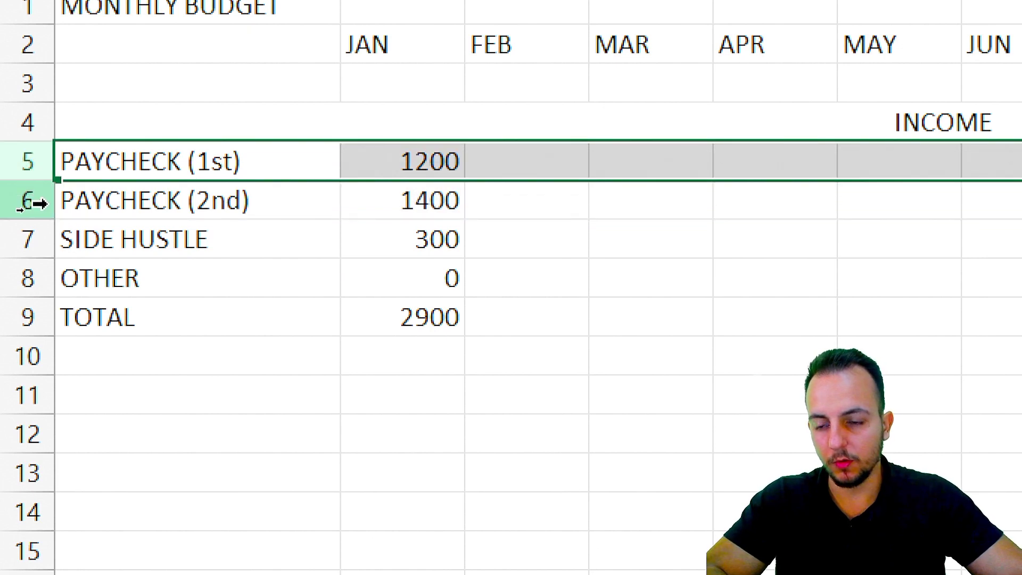
{"action": "left_click", "coordinate": [29, 204]}
{"action": "left_click", "coordinate": [24, 239]}
{"action": "left_click", "coordinate": [24, 274]}
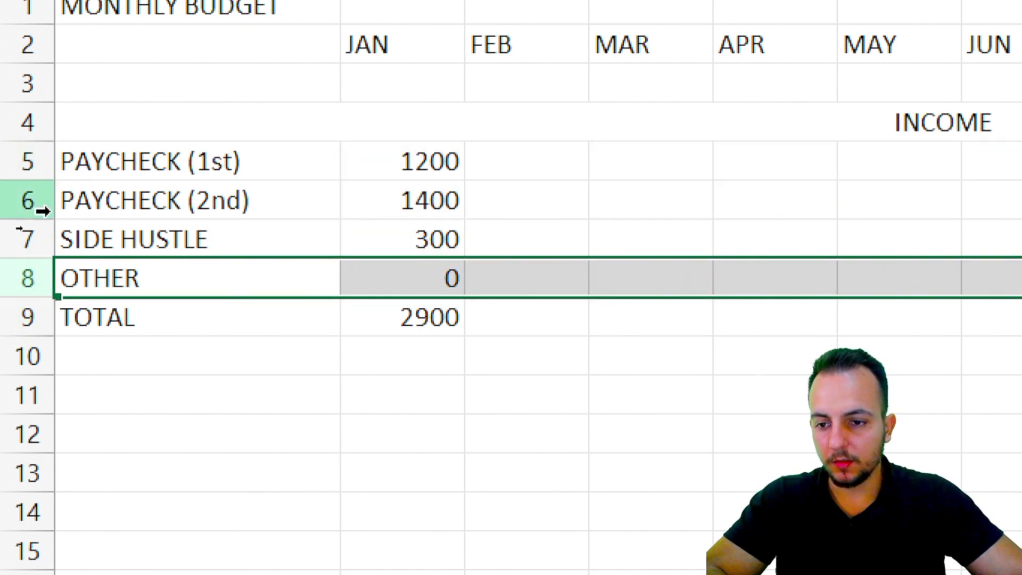
Insert an empty row 7 above SIDE HUSTLE in the income section.
{"action": "left_click", "coordinate": [31, 235]}
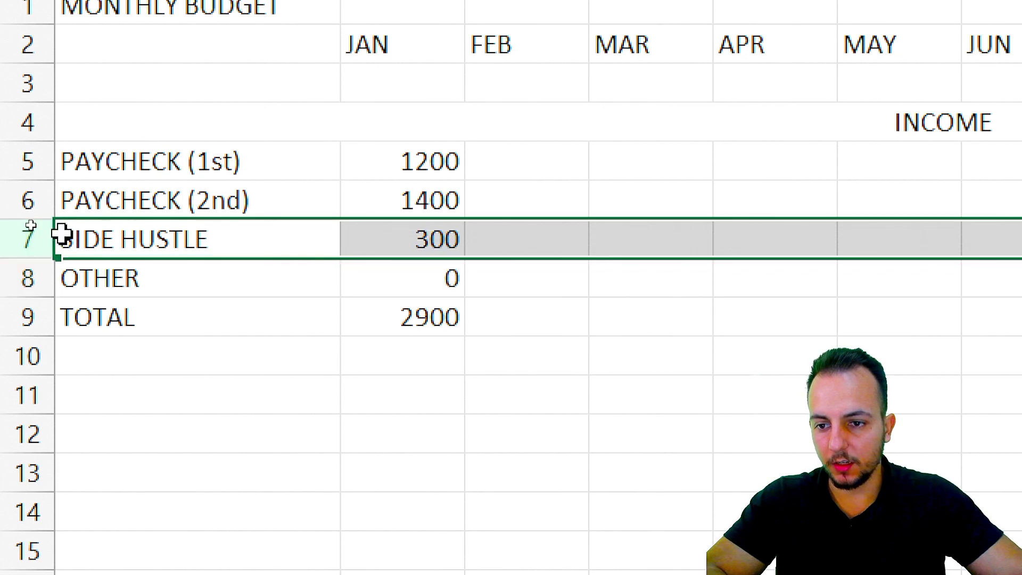
{"action": "right_click", "coordinate": [33, 233]}
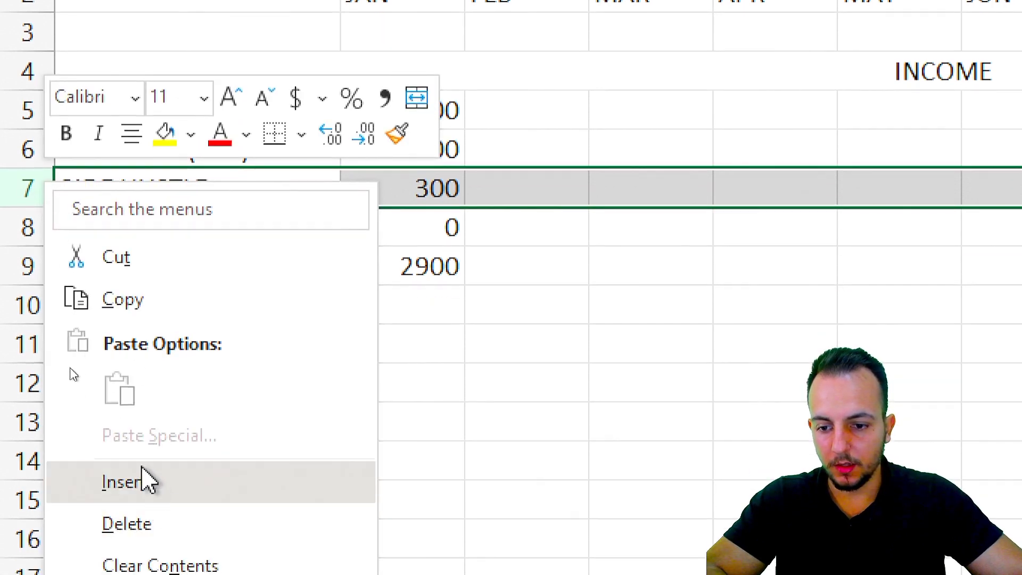
{"action": "left_click", "coordinate": [180, 497]}
{"action": "left_click", "coordinate": [317, 219]}
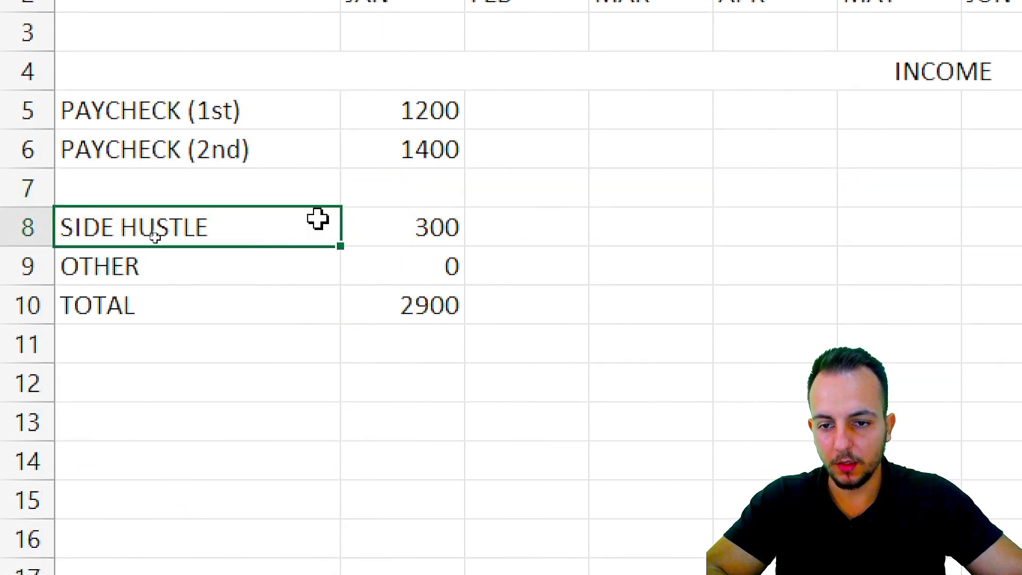
{"action": "left_click", "coordinate": [326, 187]}
{"action": "left_click_drag", "start_coordinate": [326, 188], "coordinate": [365, 187]}
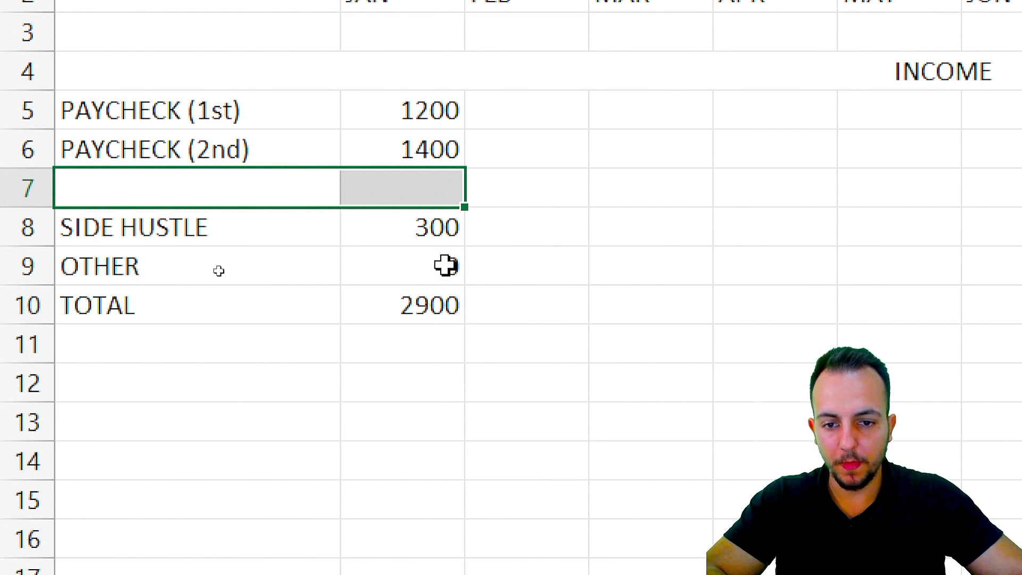
Examine the range covered by the income TOTAL formula in B10 and close it without changes.
{"action": "left_click", "coordinate": [406, 302]}
{"action": "double_click", "coordinate": [406, 302]}
{"action": "left_click_drag", "start_coordinate": [359, 306], "coordinate": [505, 306]}
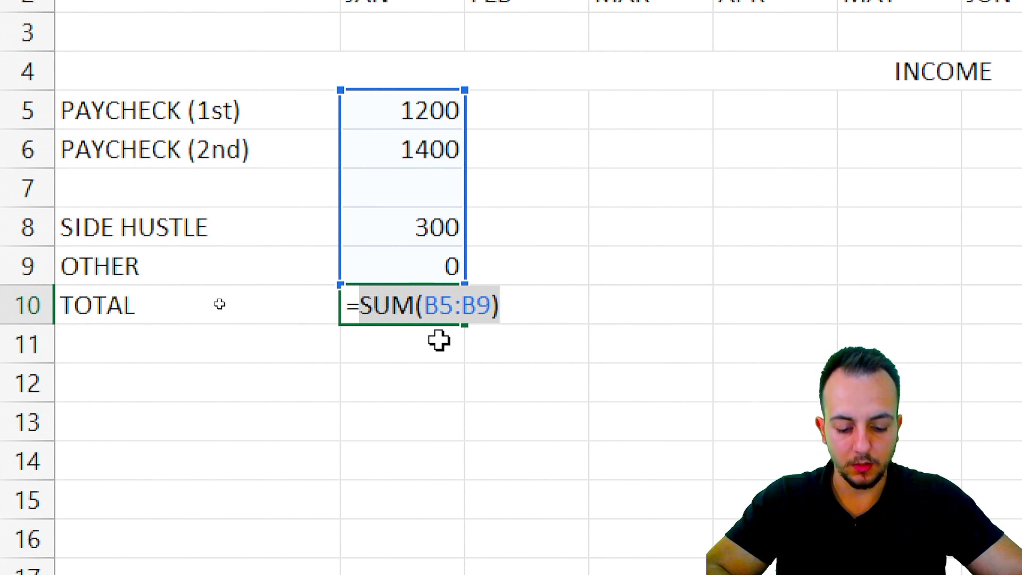
{"action": "key", "text": "Escape"}
{"action": "left_click", "coordinate": [225, 183]}
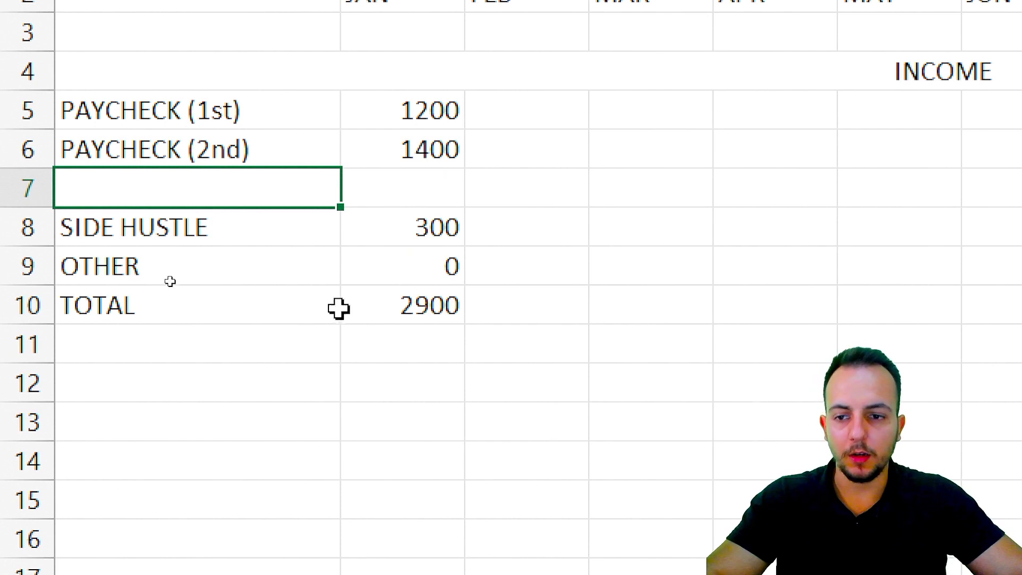
Delete the empty row 7 between PAYCHECK (2nd) and SIDE HUSTLE.
{"action": "left_click", "coordinate": [30, 187]}
{"action": "right_click", "coordinate": [32, 189]}
{"action": "left_click", "coordinate": [202, 534]}
{"action": "left_click", "coordinate": [249, 123]}
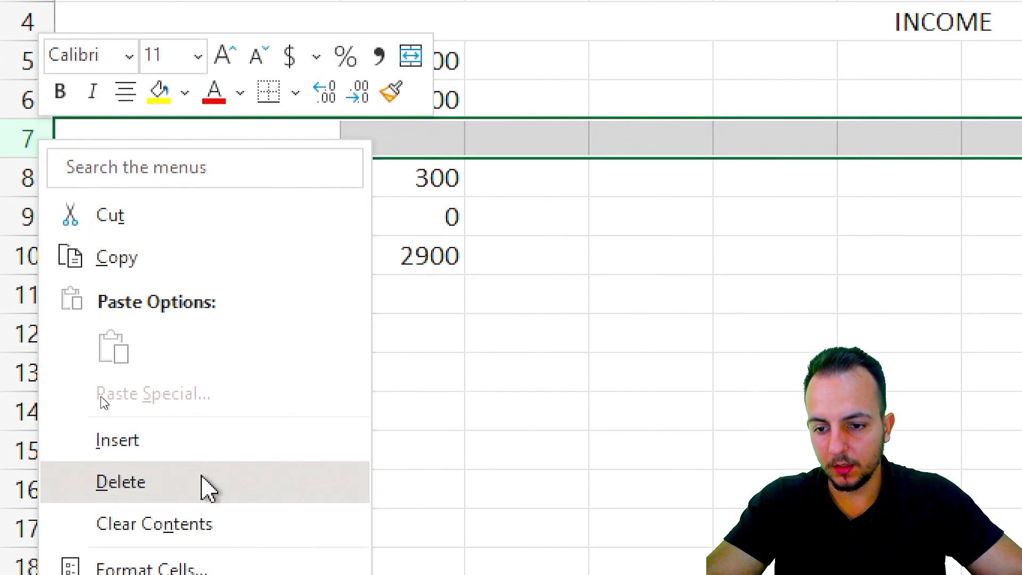
{"action": "left_click_drag", "start_coordinate": [249, 187], "coordinate": [386, 346]}
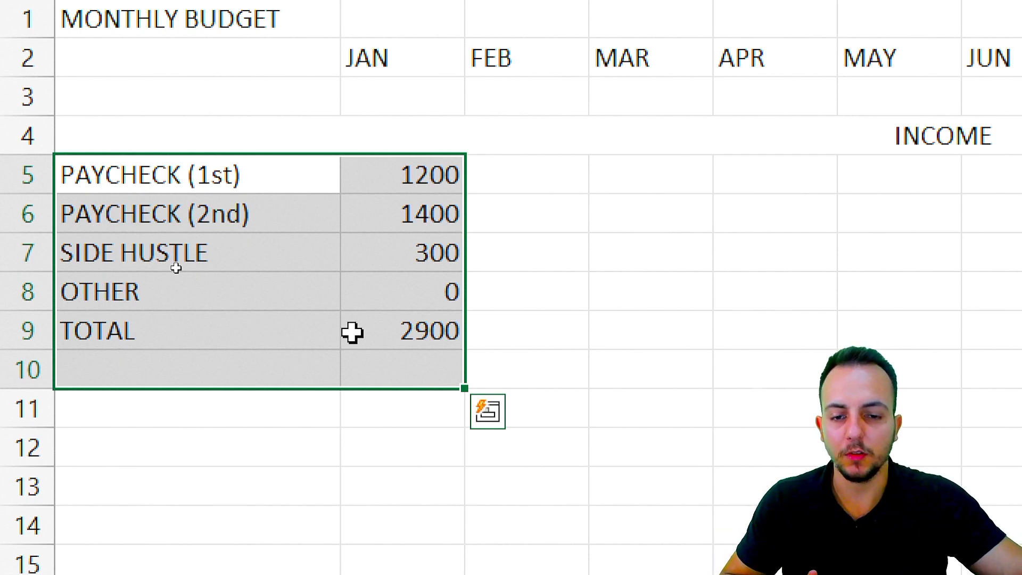
{"action": "left_click", "coordinate": [260, 287]}
{"action": "left_click", "coordinate": [401, 91]}
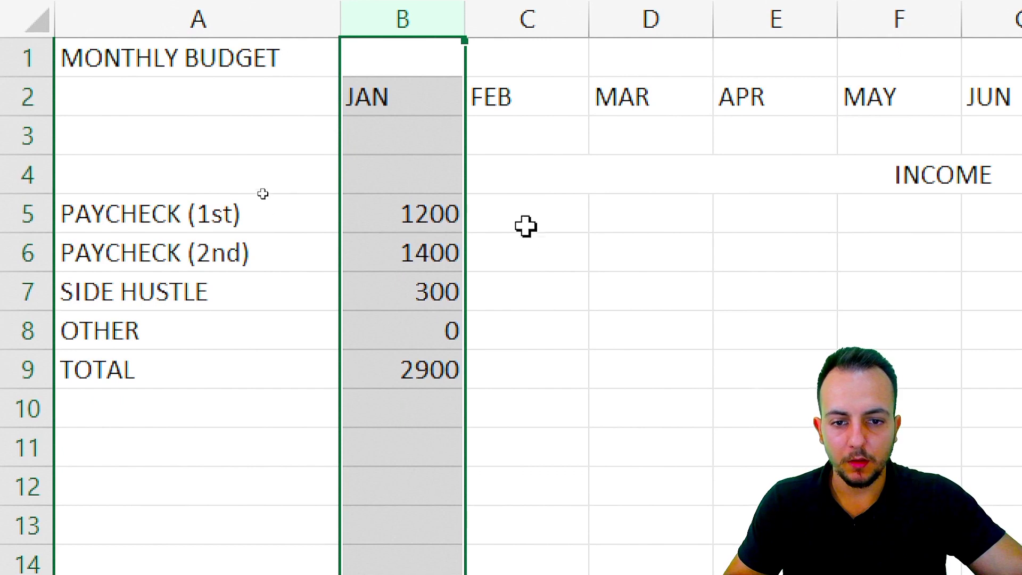
{"action": "left_click_drag", "start_coordinate": [526, 226], "coordinate": [531, 329]}
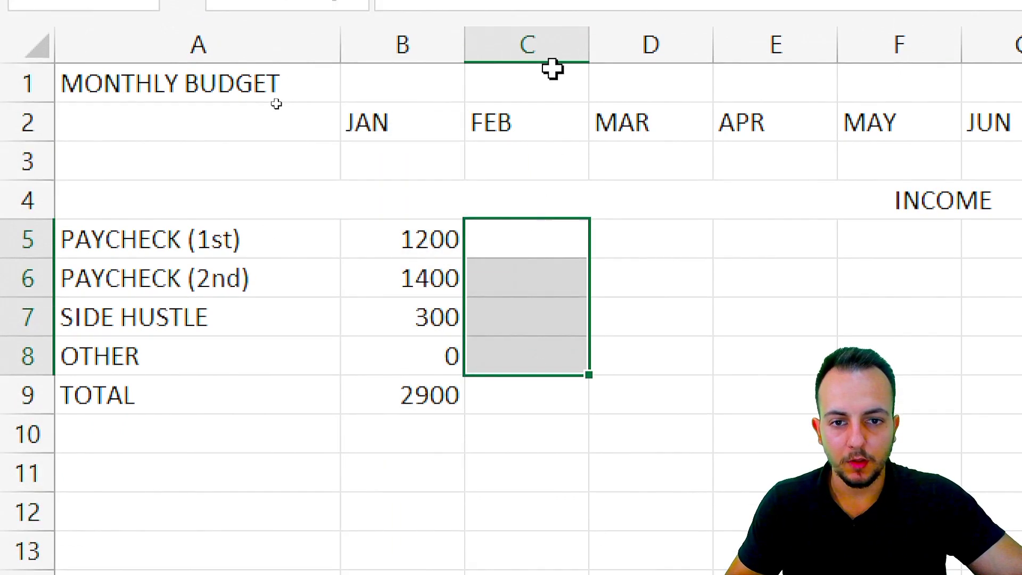
{"action": "left_click", "coordinate": [551, 59]}
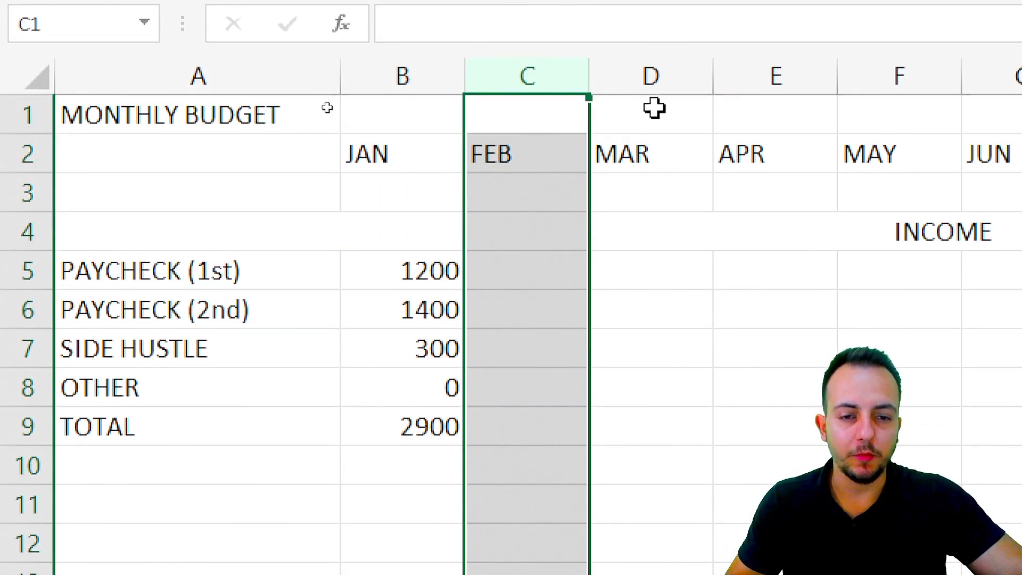
{"action": "left_click", "coordinate": [650, 75]}
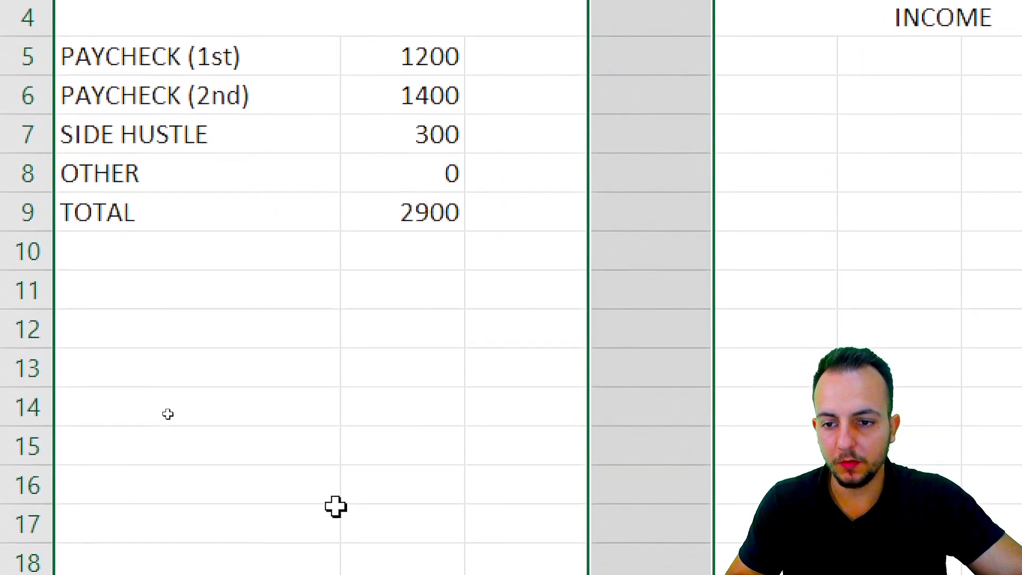
Enter the section heading FIXED EXPENSES in cell A11.
{"action": "left_click", "coordinate": [285, 287]}
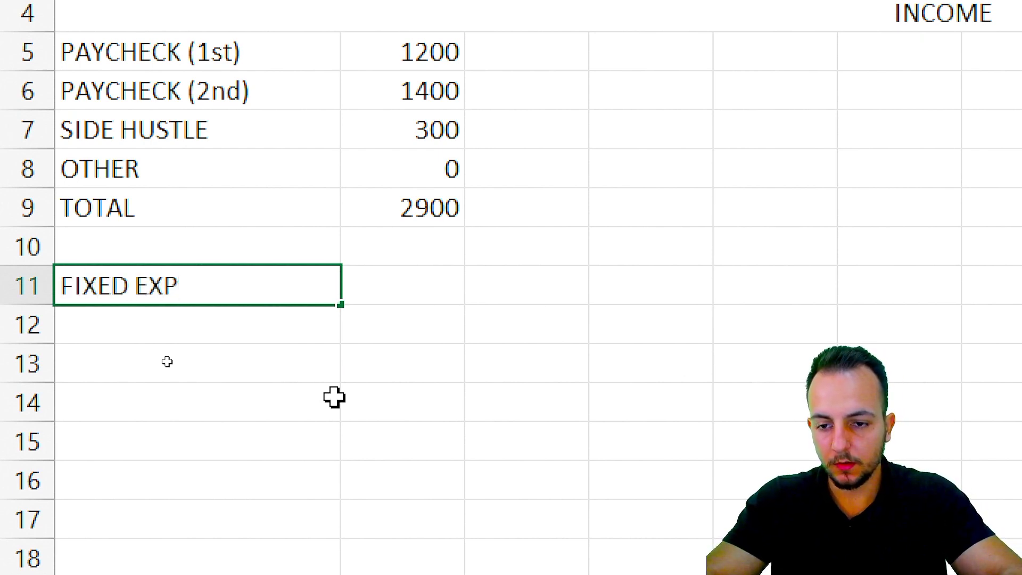
{"action": "type", "text": "FIXED EXPENSES"}
{"action": "key", "text": "Return"}
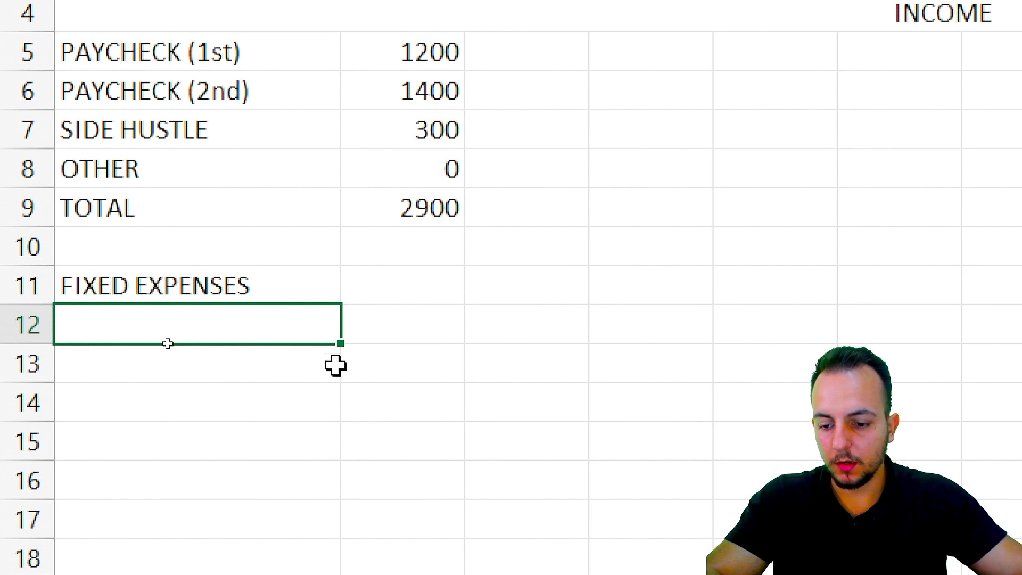
Merge and center the FIXED EXPENSES heading across A11:M11.
{"action": "left_click", "coordinate": [79, 306]}
{"action": "left_click_drag", "start_coordinate": [94, 308], "coordinate": [856, 310]}
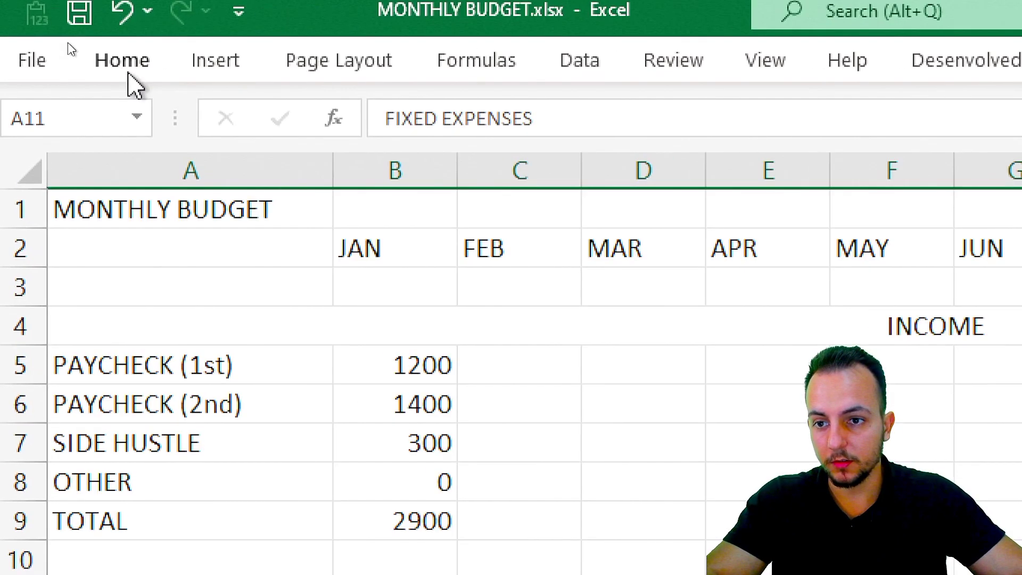
{"action": "left_click", "coordinate": [70, 45]}
{"action": "left_click", "coordinate": [766, 166]}
{"action": "left_click", "coordinate": [303, 313]}
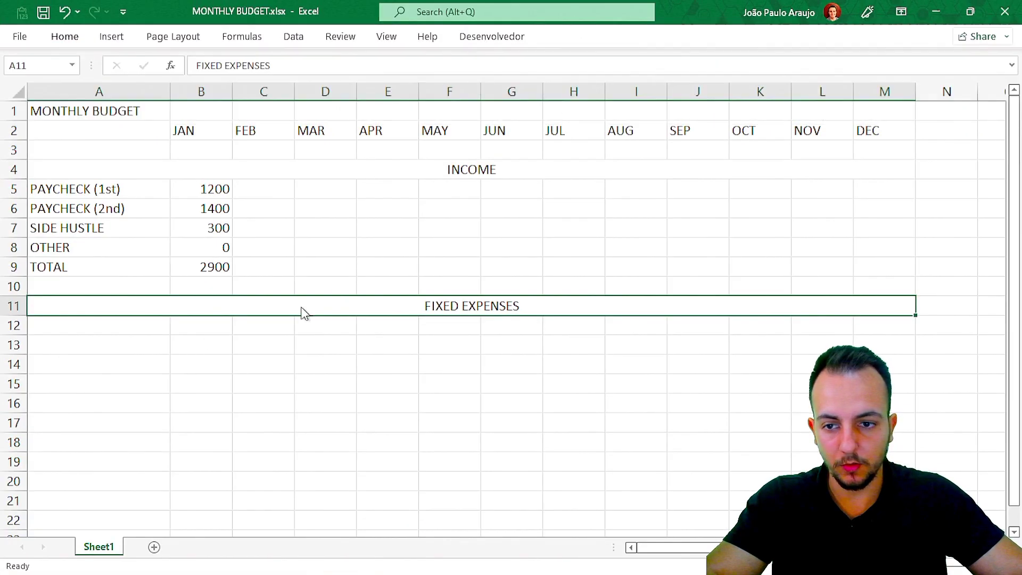
Enter the first fixed expense labels beneath the heading: RENT in A12 and CAR PAYMENT in A13.
{"action": "left_click", "coordinate": [114, 329]}
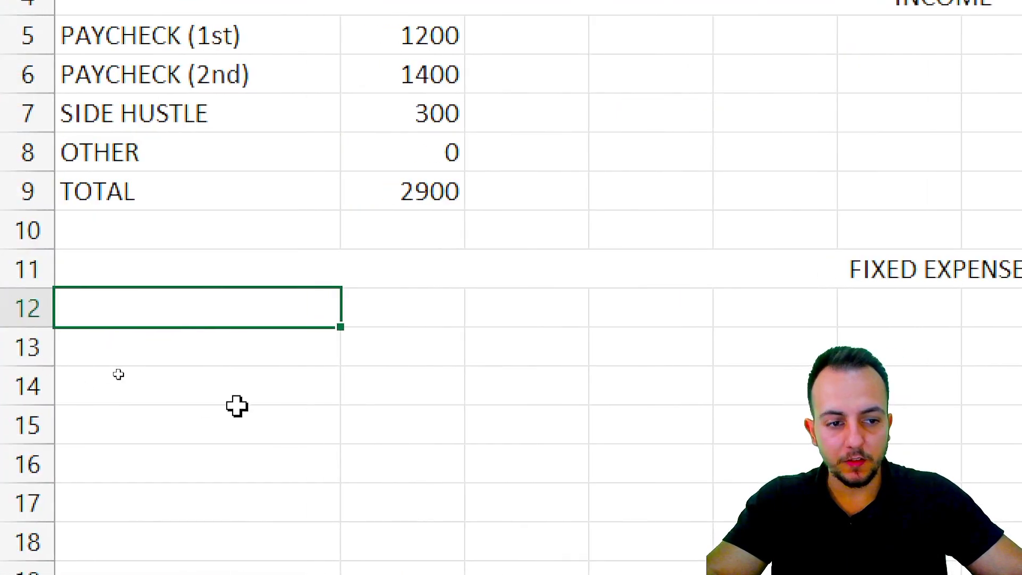
{"action": "scroll", "coordinate": [237, 406], "scroll_direction": "down", "scroll_amount": 2}
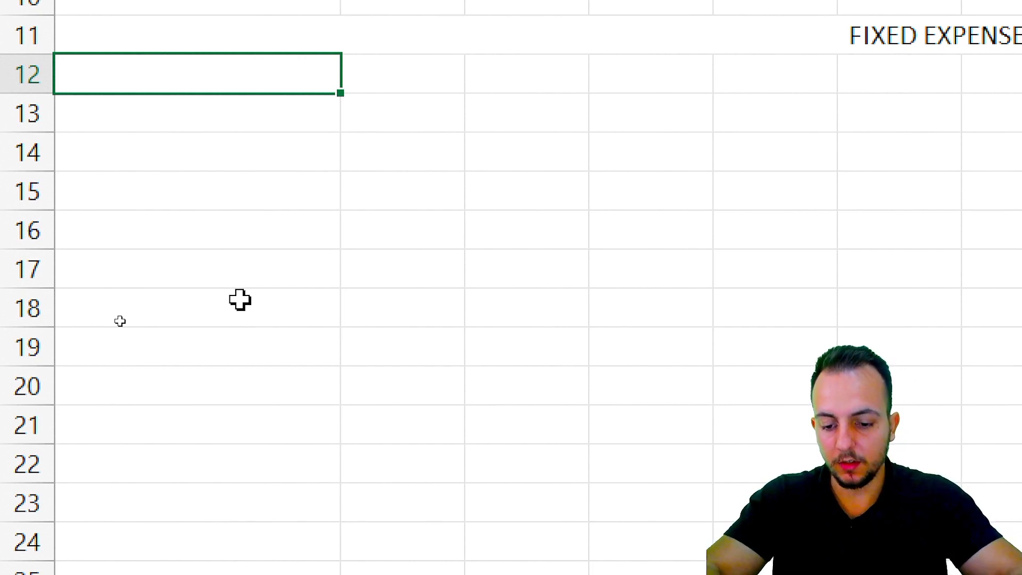
{"action": "type", "text": "RENT"}
{"action": "key", "text": "Return"}
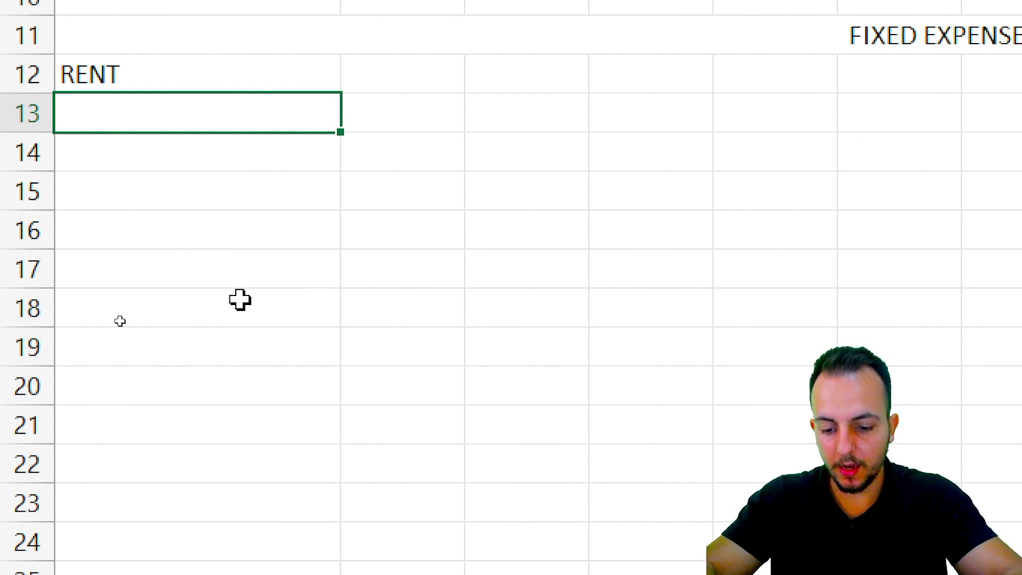
{"action": "type", "text": "CAR PAYMENT"}
{"action": "key", "text": "Return"}
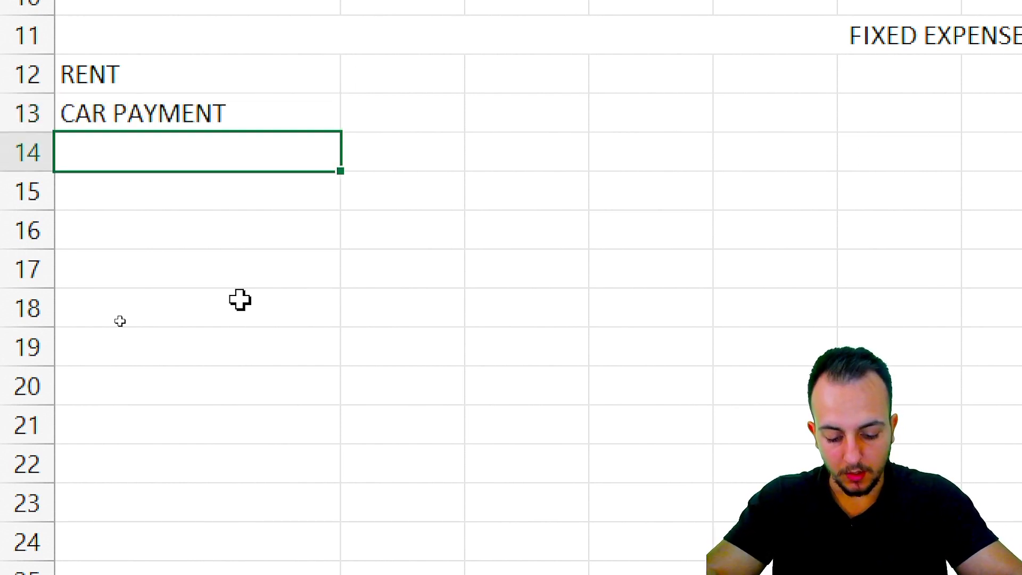
Enter the remaining fixed expense labels in A14:A17: RENTER INSURANCE, GYM, OTHER and TOTAL.
{"action": "type", "text": "RENTER"}
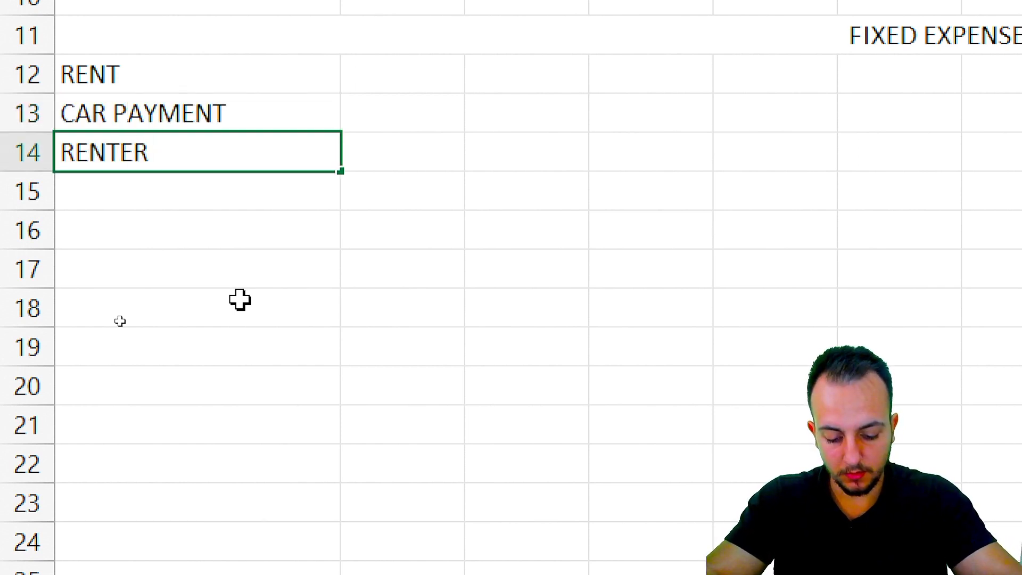
{"action": "type", "text": " INSURANCE"}
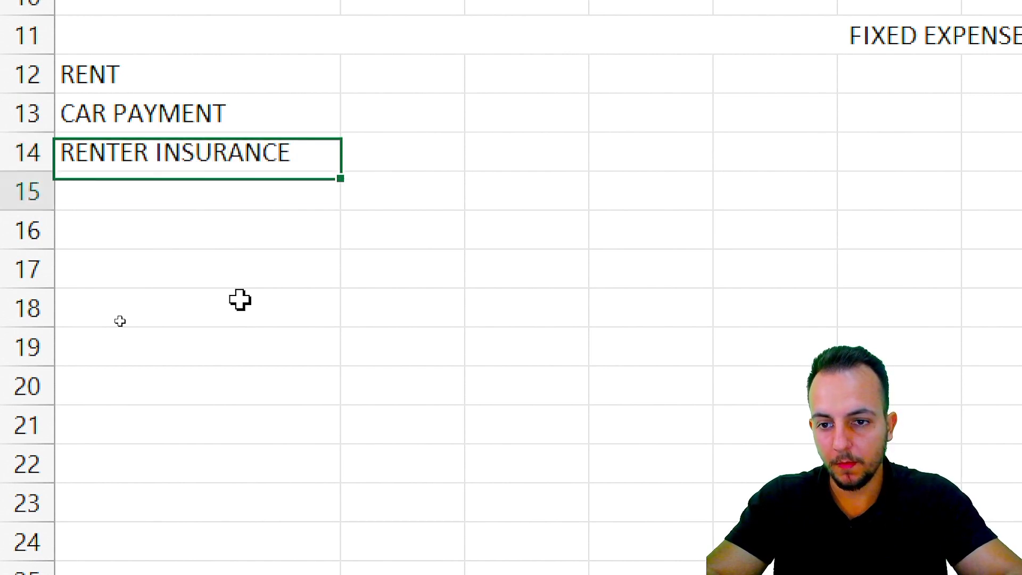
{"action": "key", "text": "Return"}
{"action": "type", "text": "GYM"}
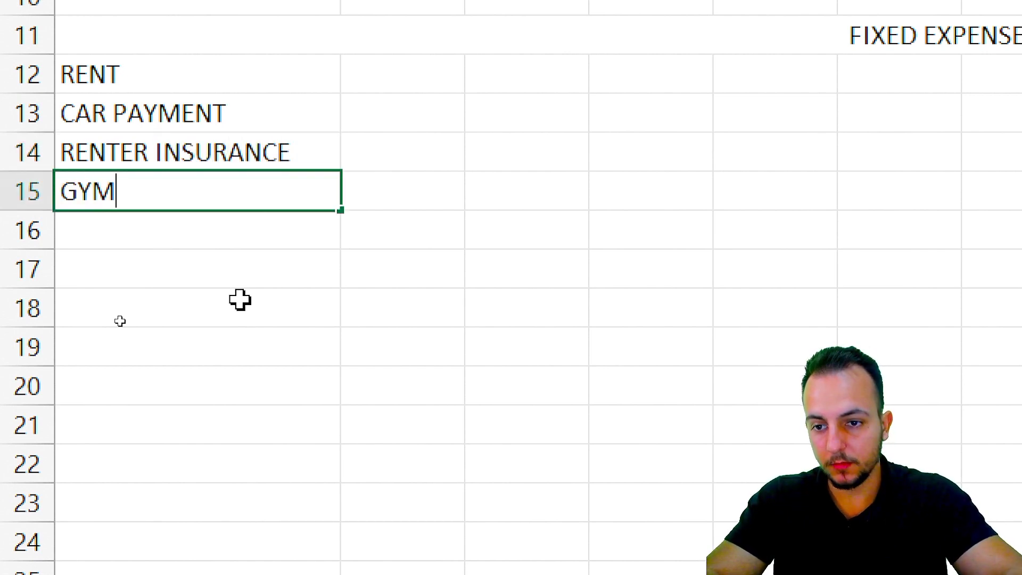
{"action": "key", "text": "Return"}
{"action": "type", "text": "OTHER"}
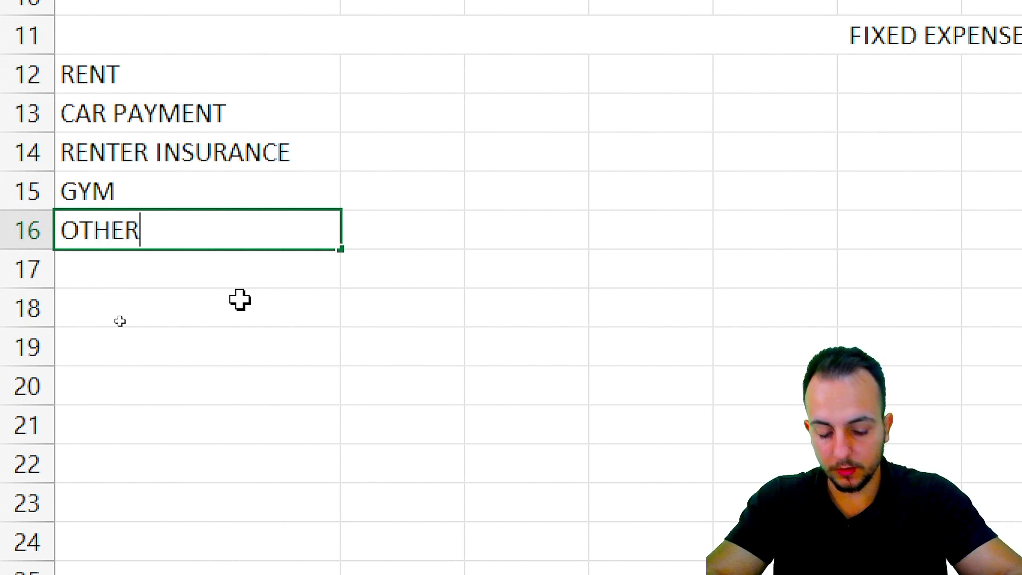
{"action": "key", "text": "Return"}
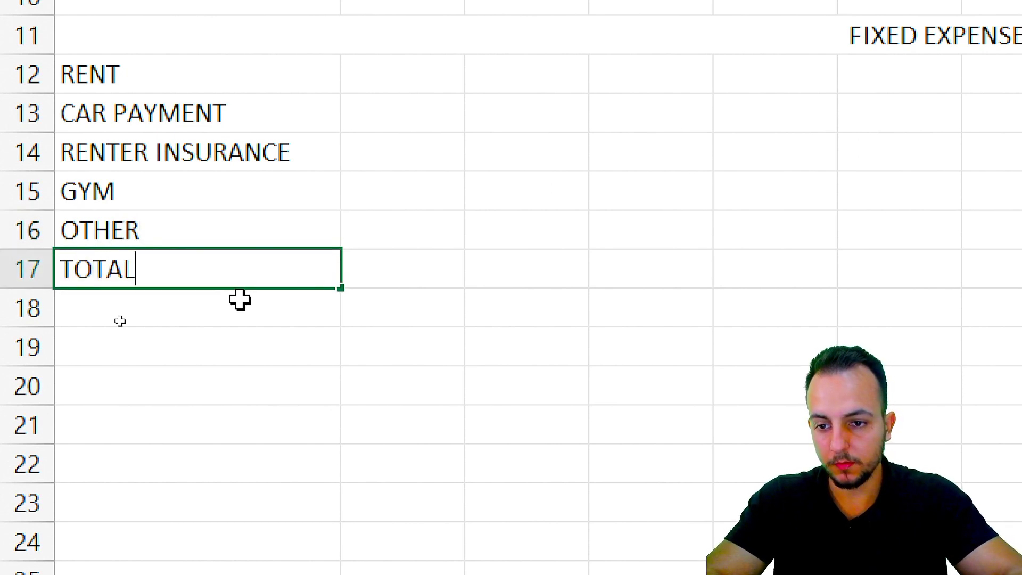
{"action": "key", "text": "Return"}
Total January's fixed expenses in B17 with a SUM formula over B12:B16.
{"action": "left_click", "coordinate": [399, 260]}
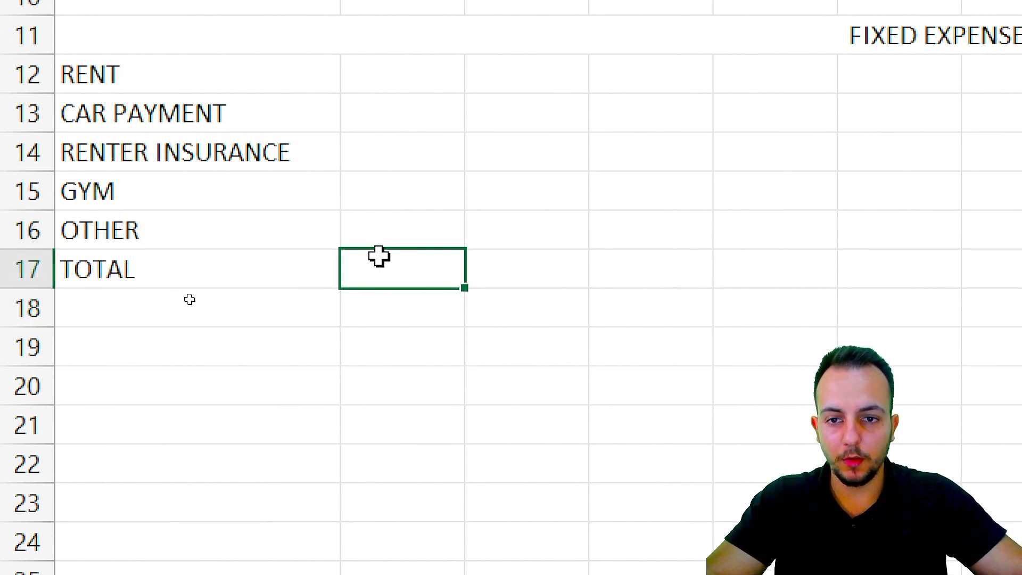
{"action": "type", "text": "="}
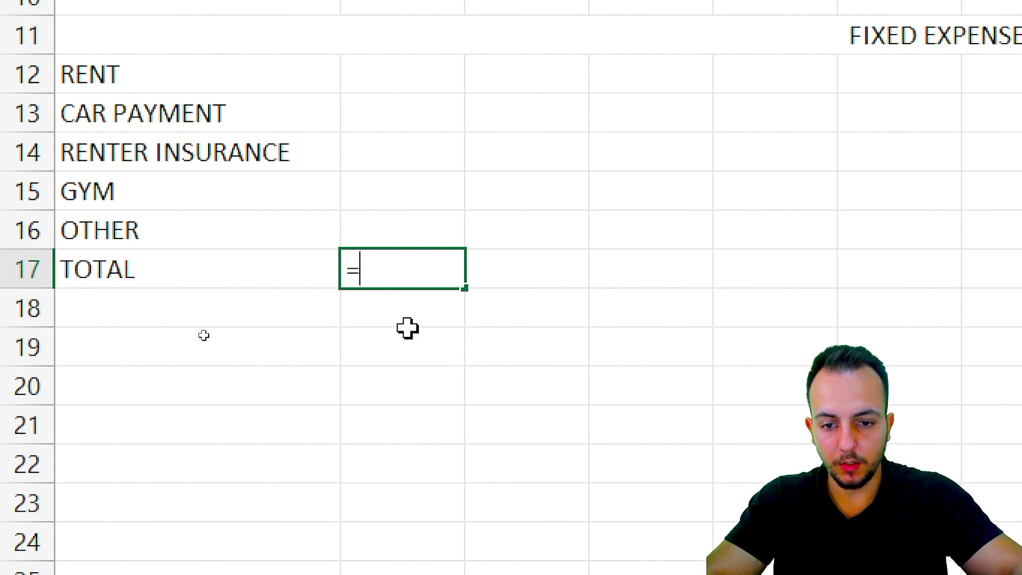
{"action": "type", "text": "SUM"}
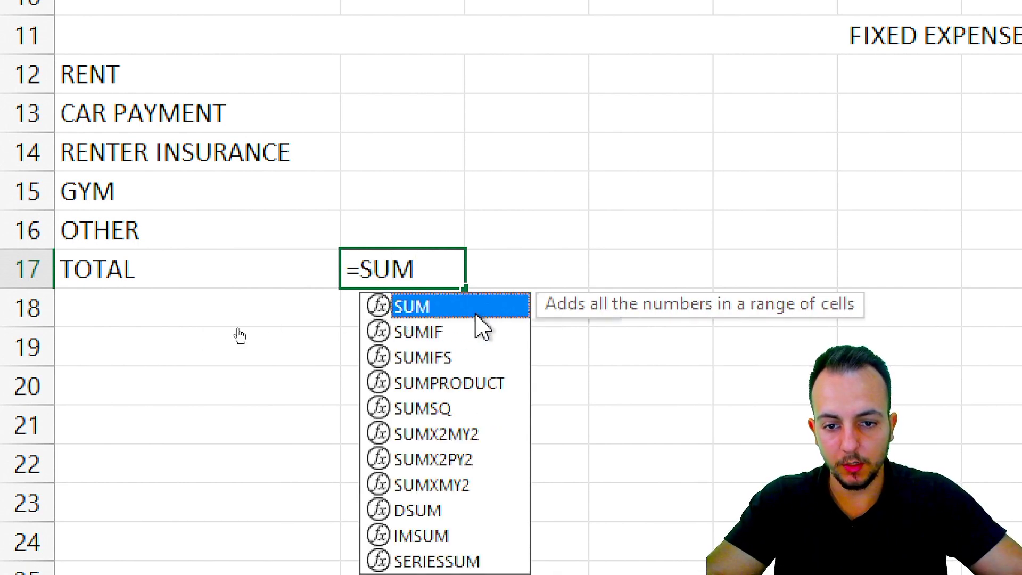
{"action": "type", "text": "("}
{"action": "left_click_drag", "start_coordinate": [442, 76], "coordinate": [408, 229]}
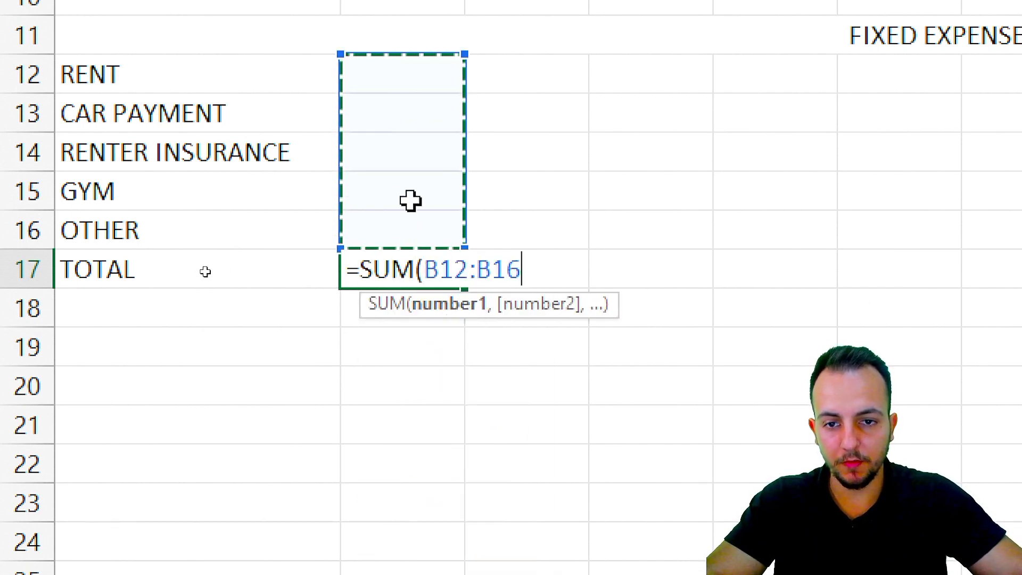
{"action": "key", "text": "Return"}
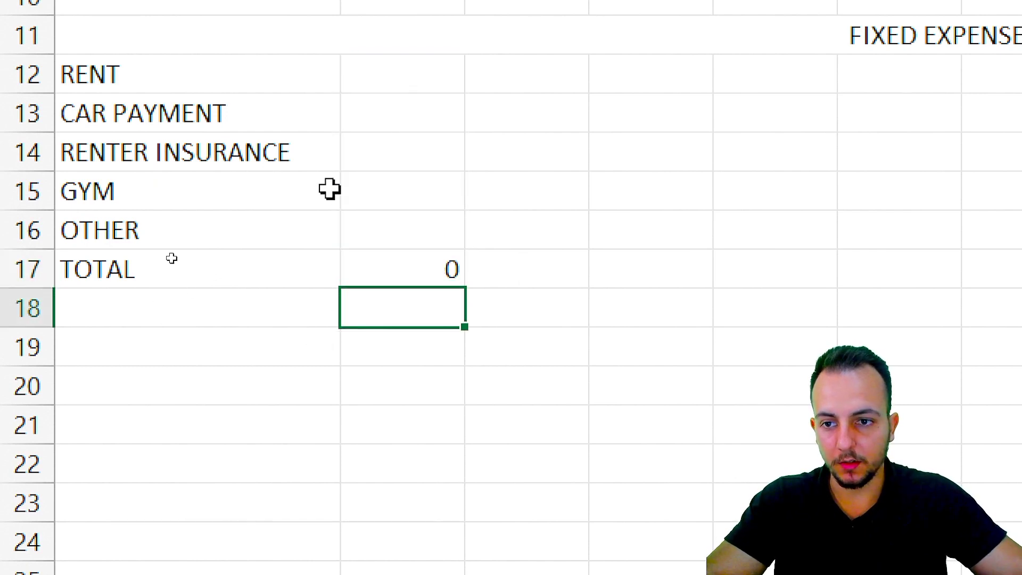
{"action": "key", "text": "Up"}
{"action": "left_click", "coordinate": [424, 80]}
{"action": "scroll", "coordinate": [372, 80], "scroll_direction": "up", "scroll_amount": 1}
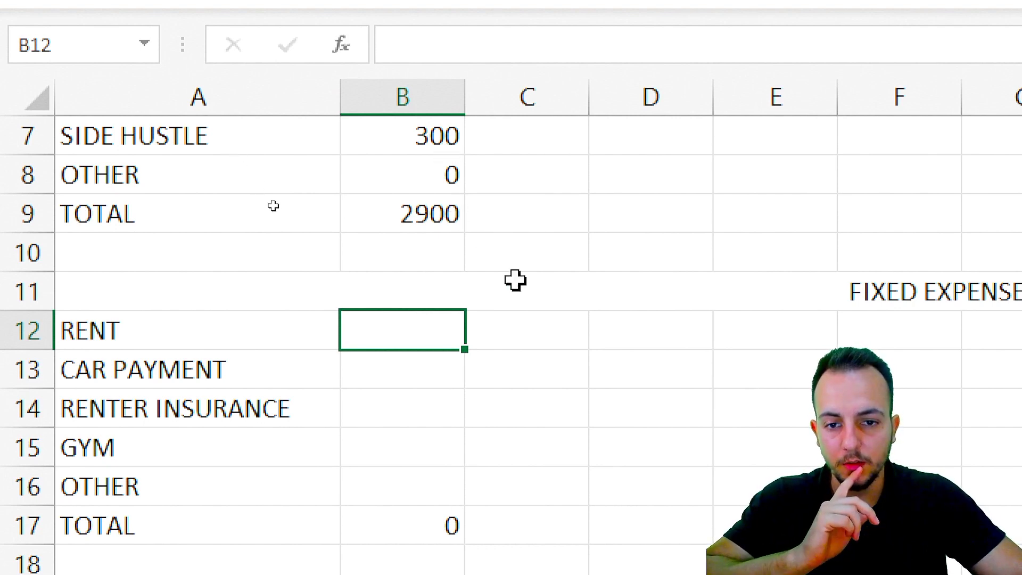
{"action": "left_click", "coordinate": [440, 65]}
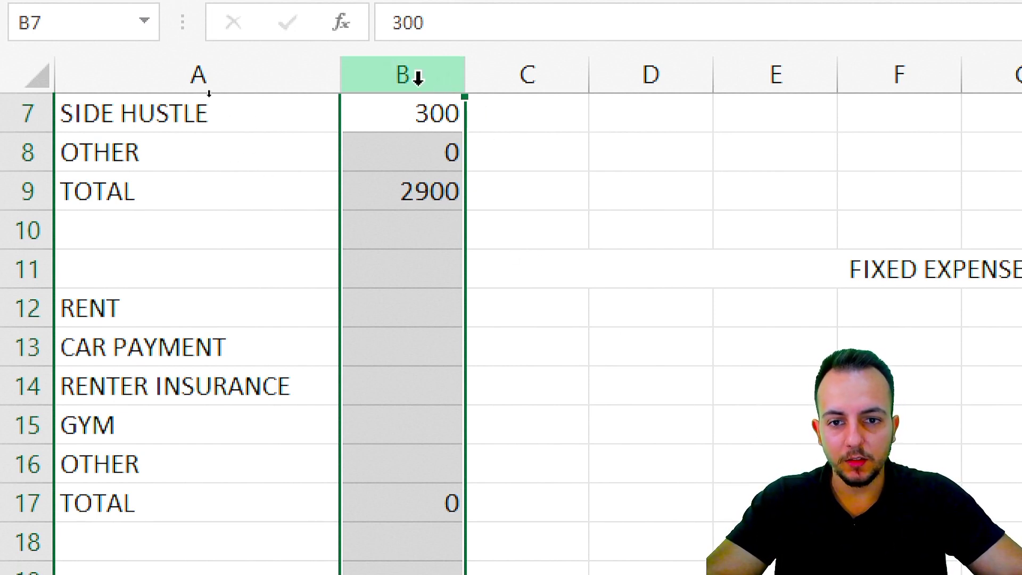
{"action": "left_click", "coordinate": [528, 75]}
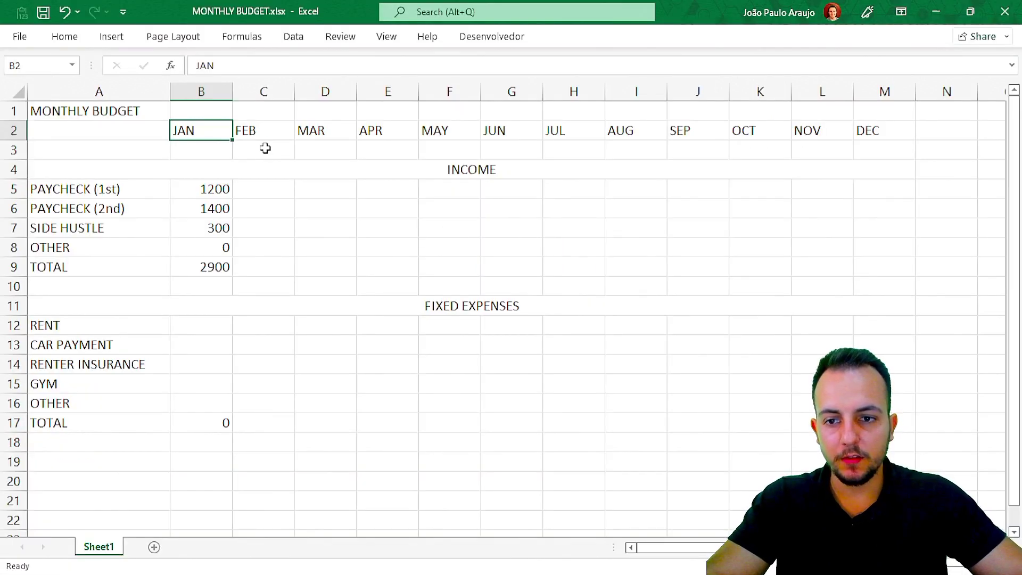
Freeze panes at cell A3 to keep the title and month rows, 1 and 2, fixed while scrolling.
{"action": "left_click", "coordinate": [142, 149]}
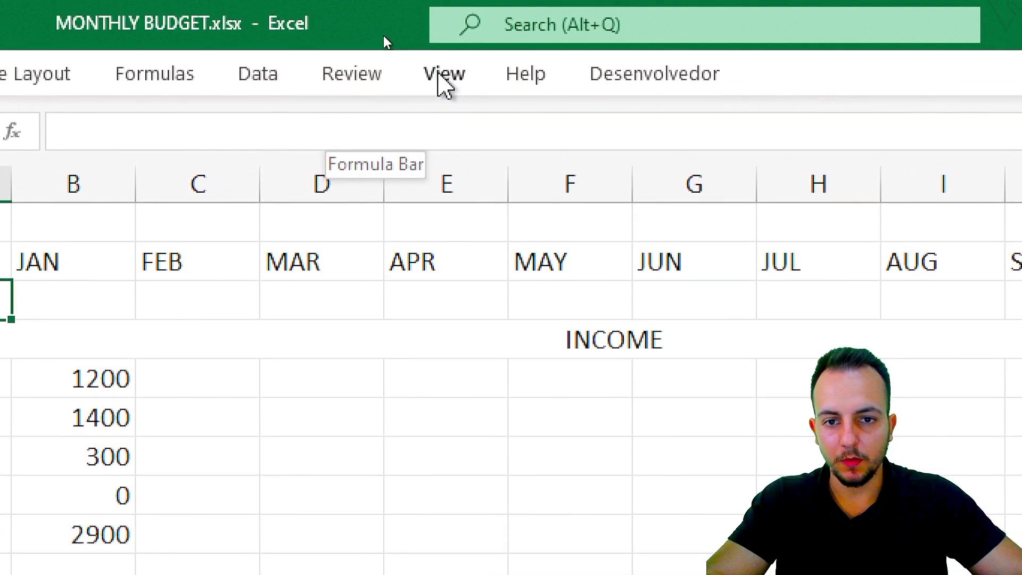
{"action": "left_click", "coordinate": [387, 36]}
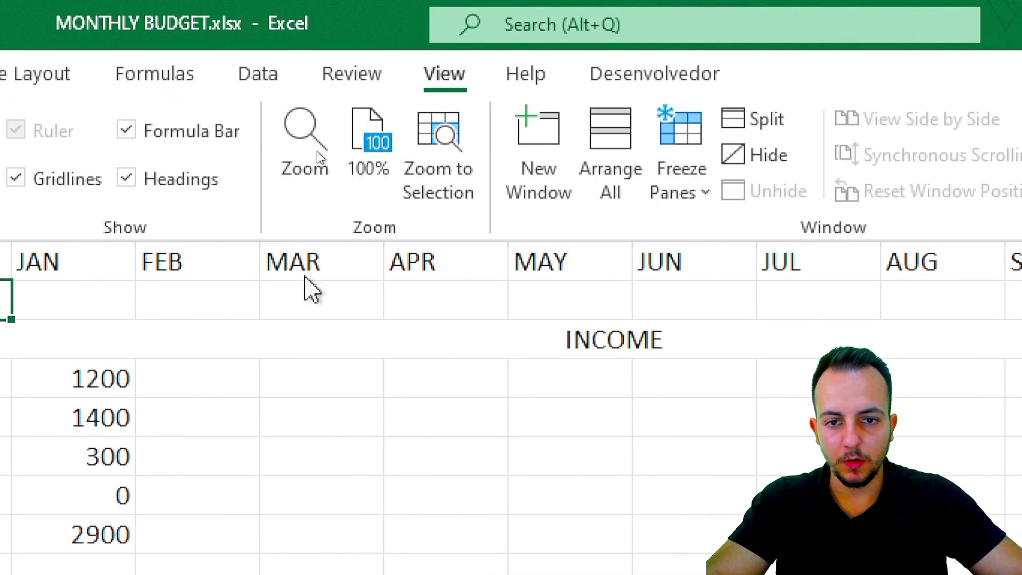
{"action": "left_click", "coordinate": [114, 353]}
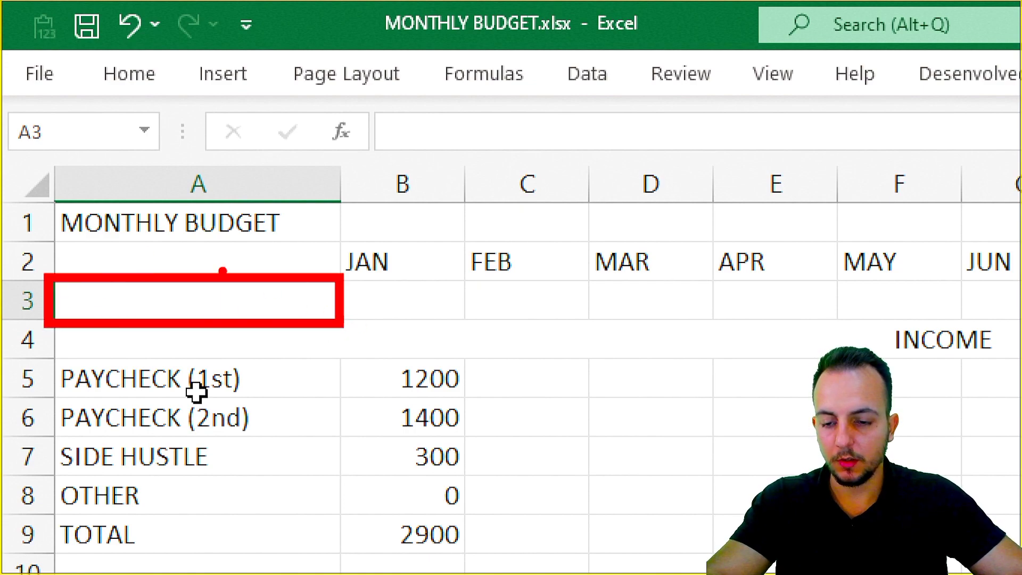
{"action": "left_click", "coordinate": [772, 74]}
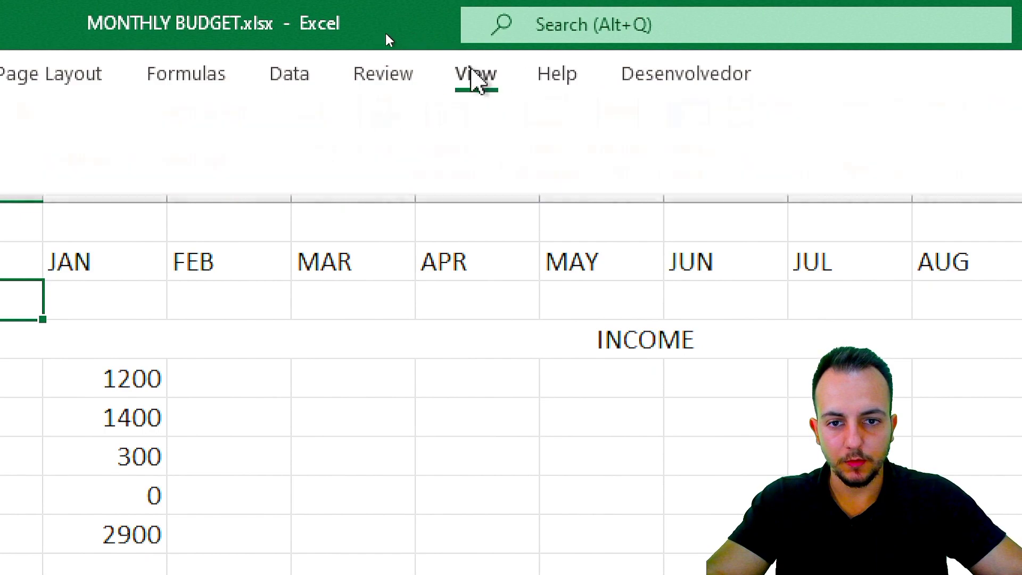
{"action": "left_click", "coordinate": [710, 181]}
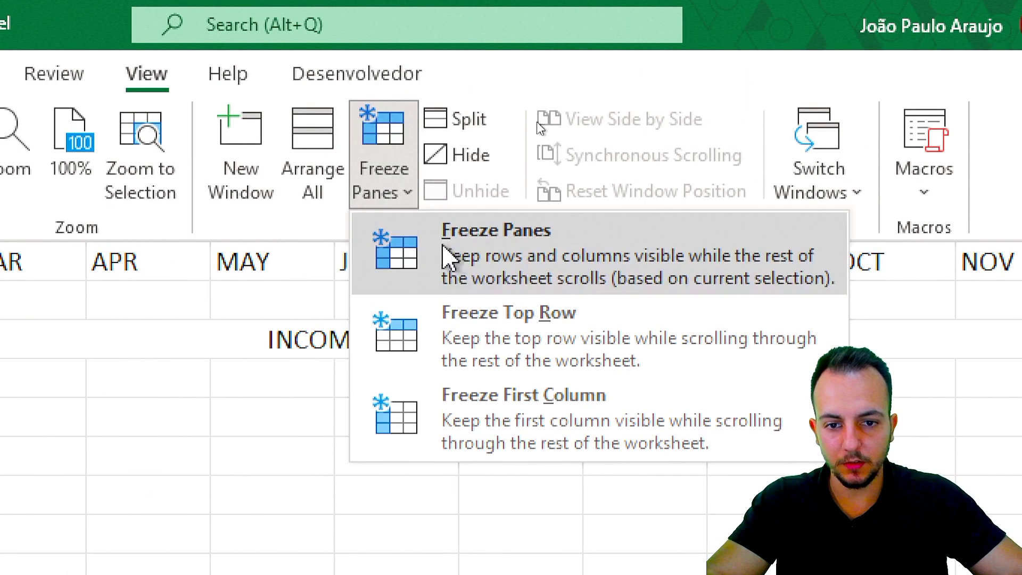
{"action": "left_click", "coordinate": [485, 276]}
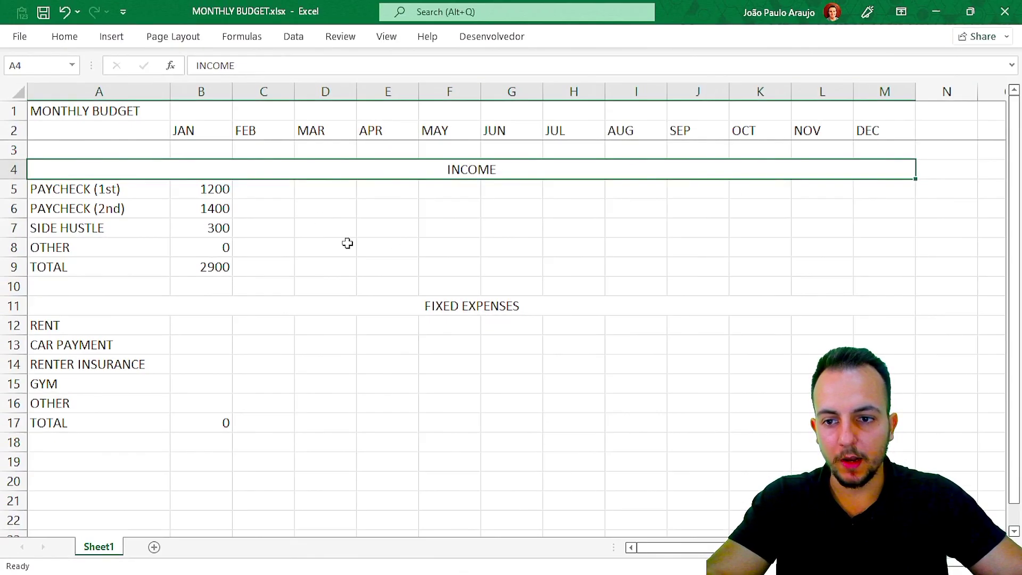
Check that the title and month rows stay in place further down the sheet, and return to the top.
{"action": "scroll", "coordinate": [347, 243], "scroll_direction": "down", "scroll_amount": 3}
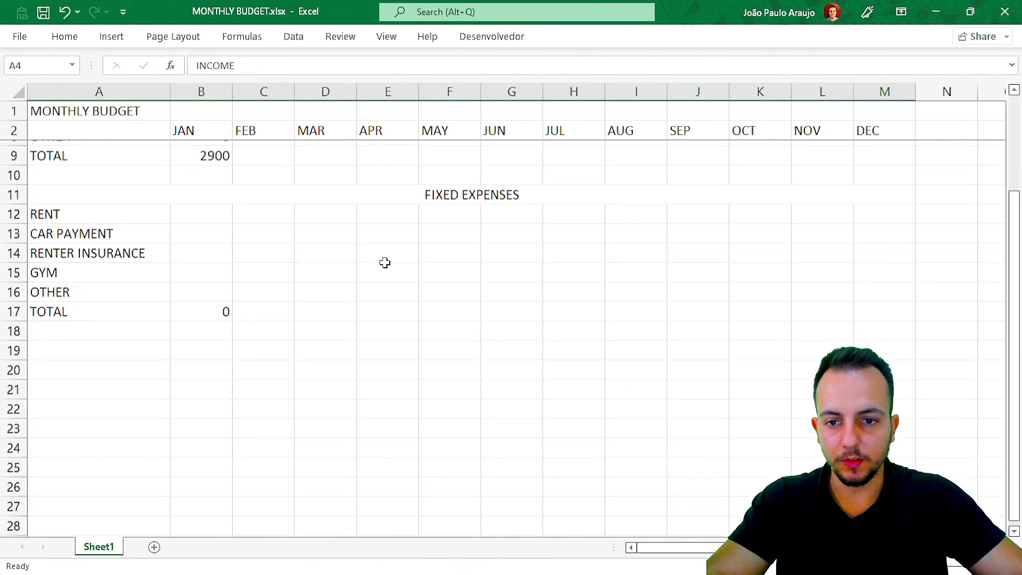
{"action": "mouse_move", "coordinate": [29, 95]}
{"action": "left_mouse_down"}
{"action": "mouse_move", "coordinate": [413, 153]}
{"action": "mouse_move", "coordinate": [914, 127]}
{"action": "mouse_move", "coordinate": [920, 140]}
{"action": "left_mouse_up"}
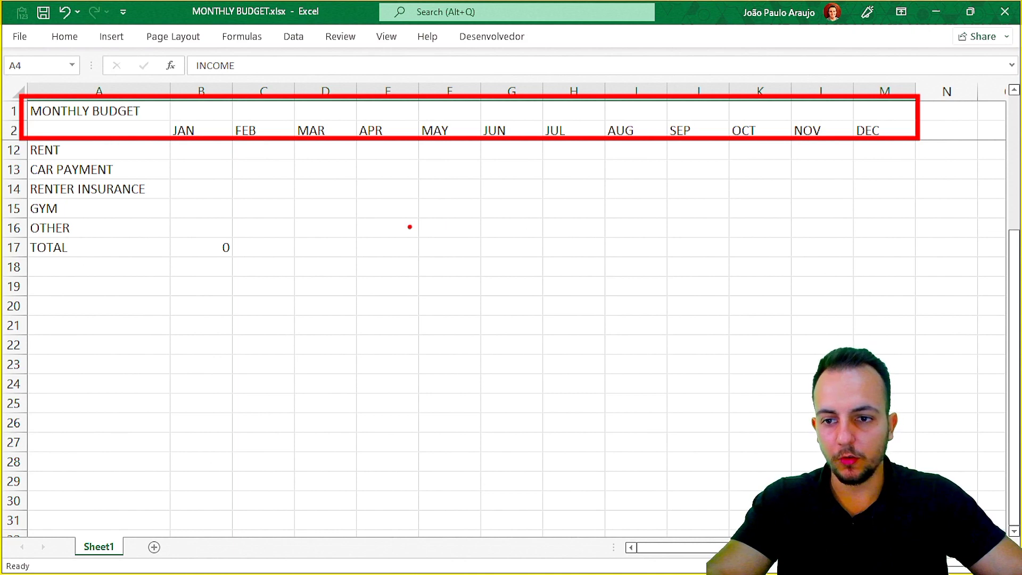
{"action": "key", "text": "Escape"}
{"action": "scroll", "coordinate": [657, 285], "scroll_direction": "down", "scroll_amount": 8}
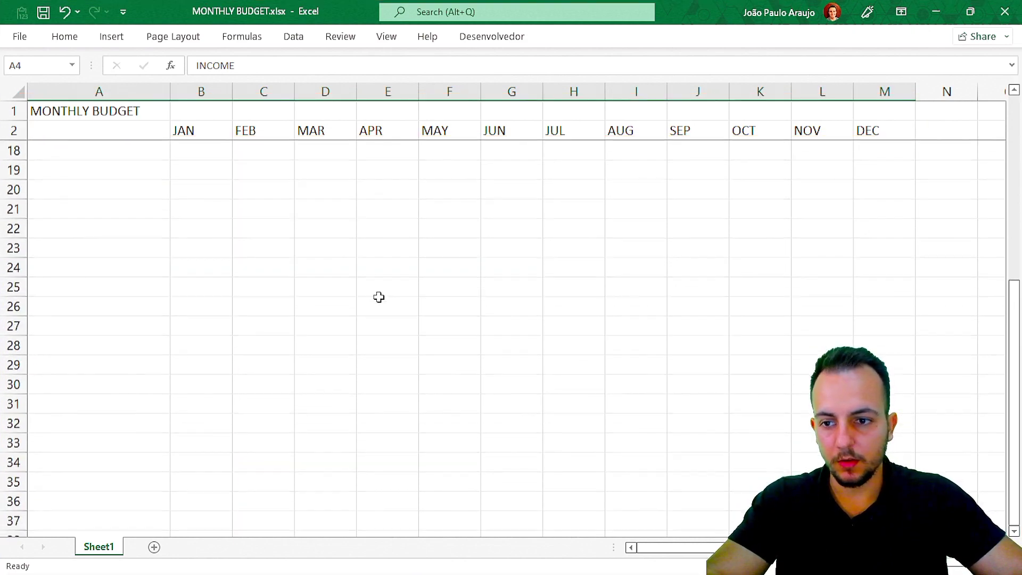
{"action": "scroll", "coordinate": [127, 328], "scroll_direction": "down", "scroll_amount": 1}
{"action": "left_click_drag", "start_coordinate": [14, 305], "coordinate": [123, 324]}
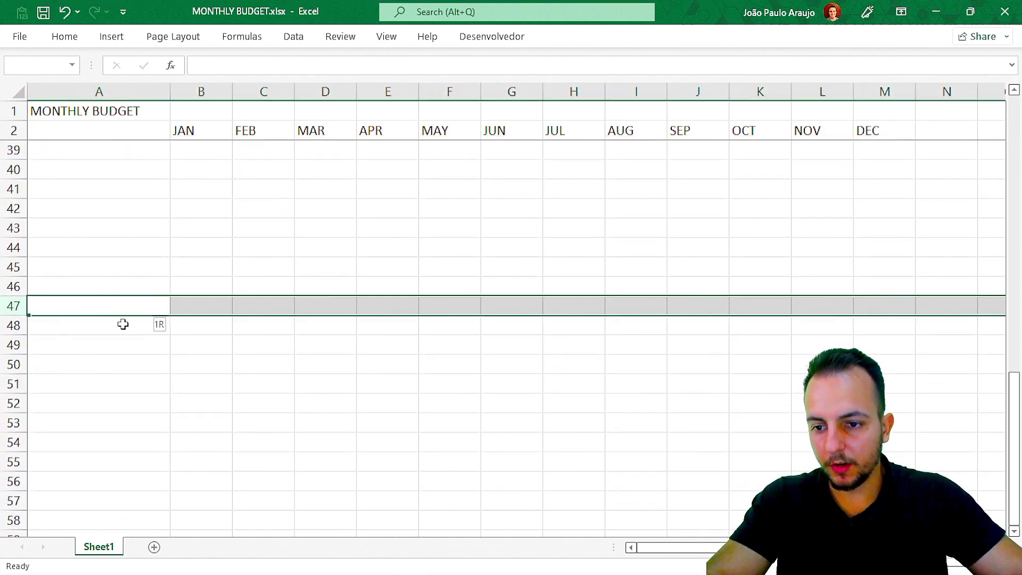
{"action": "key", "text": "ctrl+2"}
{"action": "mouse_move", "coordinate": [24, 96]}
{"action": "left_mouse_down"}
{"action": "mouse_move", "coordinate": [664, 151]}
{"action": "mouse_move", "coordinate": [903, 150]}
{"action": "mouse_move", "coordinate": [918, 140]}
{"action": "left_mouse_up"}
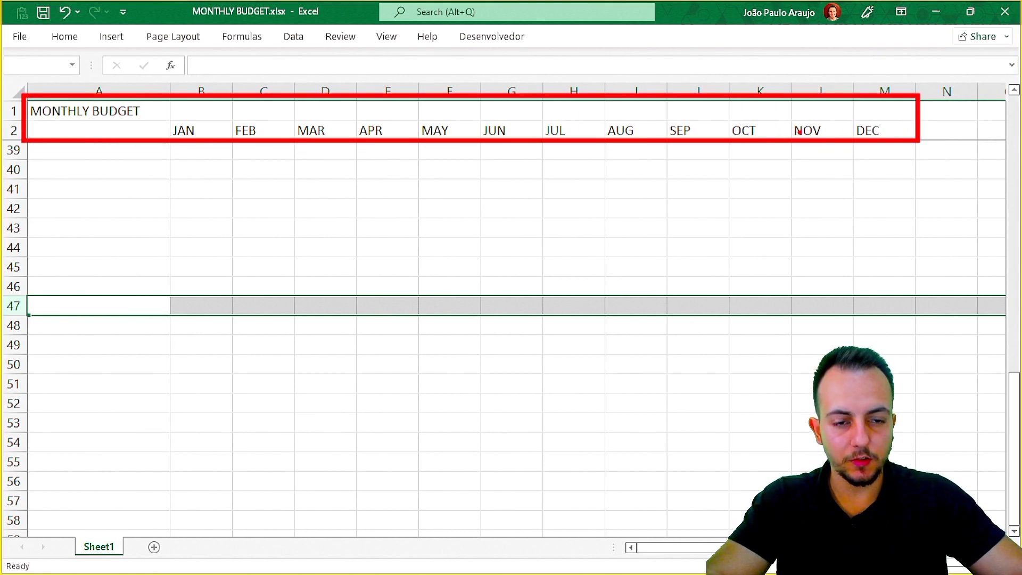
{"action": "key", "text": "Escape"}
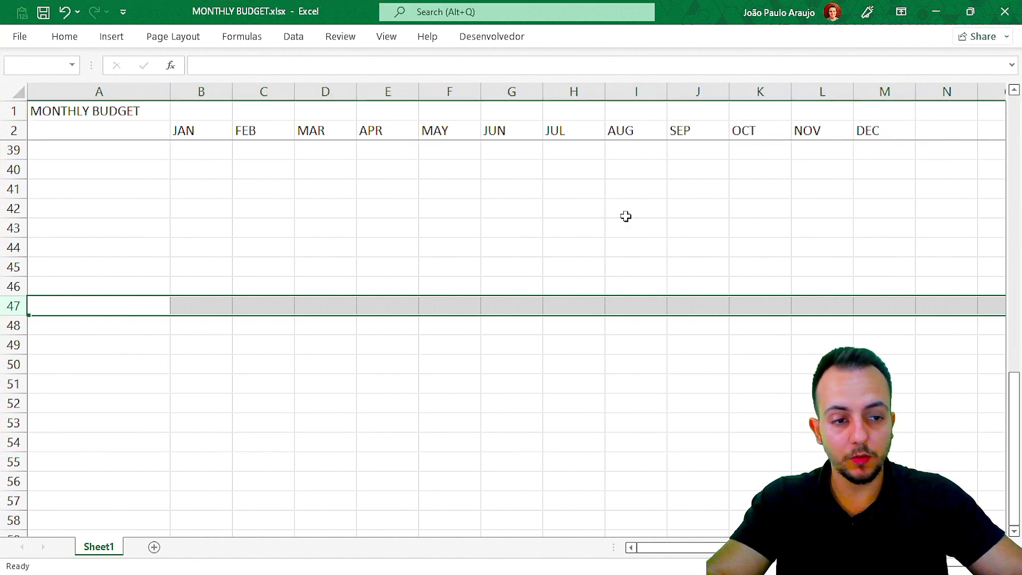
{"action": "left_click_drag", "start_coordinate": [1014, 418], "coordinate": [1012, 133]}
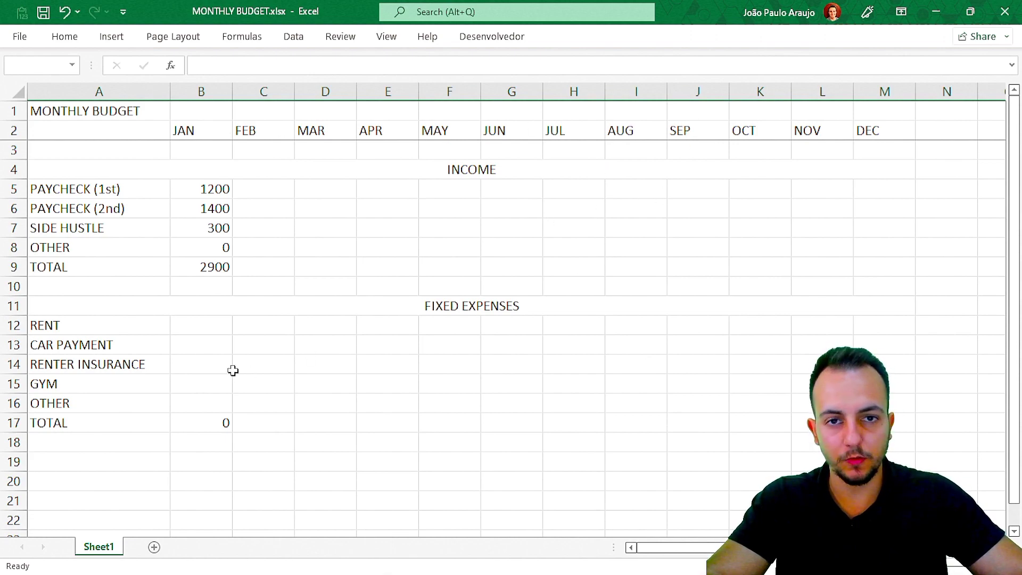
Enter the January amounts for the first two fixed expenses: 600 for RENT in B12 and 300 for CAR PAYMENT in B13.
{"action": "left_click", "coordinate": [134, 346]}
{"action": "left_click", "coordinate": [201, 364]}
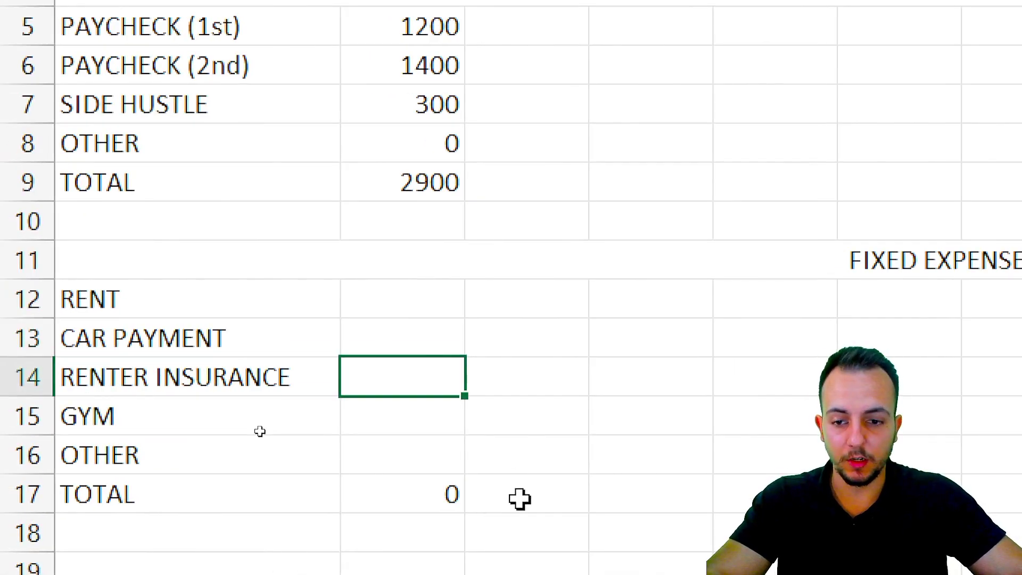
{"action": "left_click", "coordinate": [246, 201]}
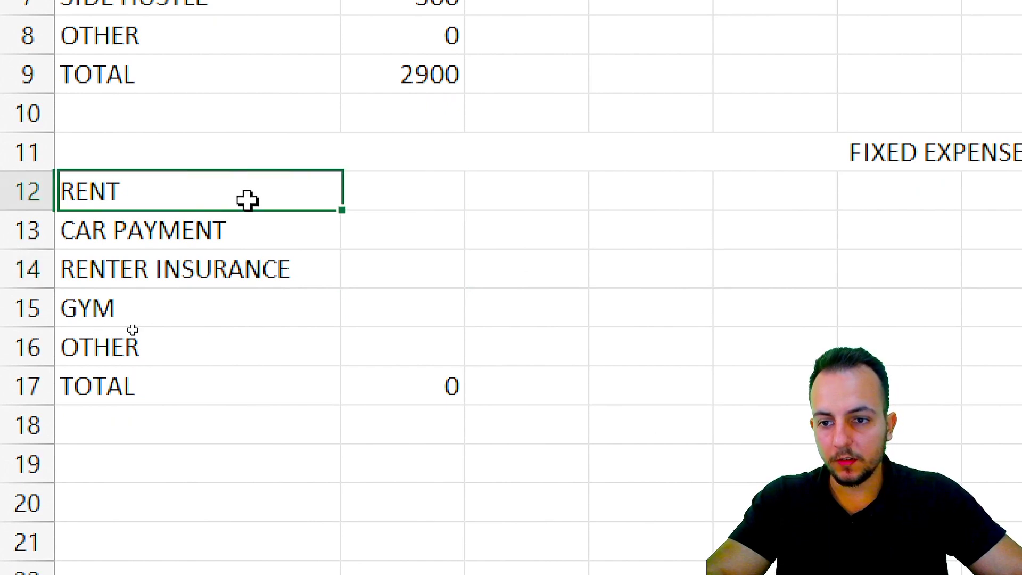
{"action": "left_click", "coordinate": [389, 196]}
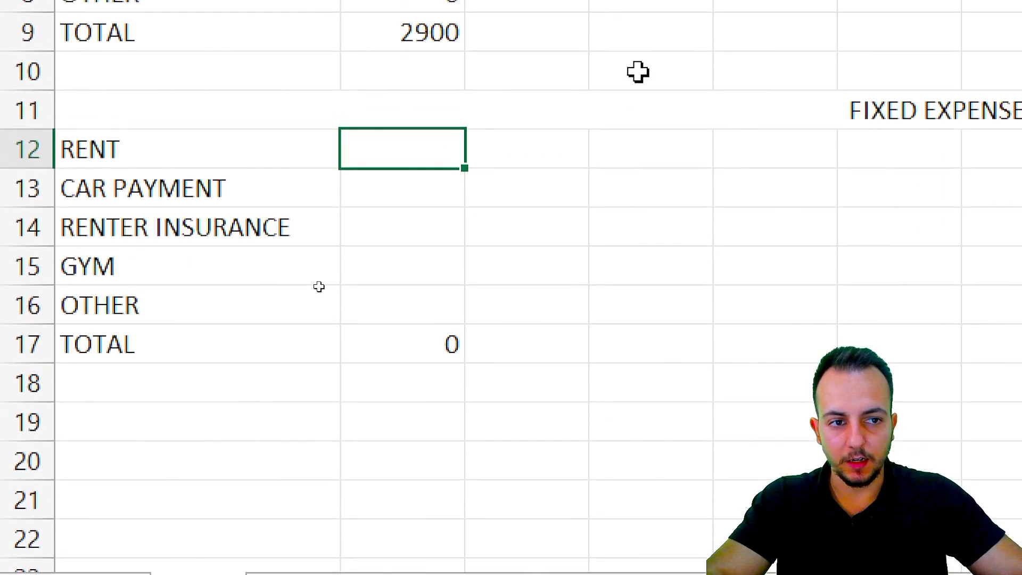
{"action": "type", "text": "600"}
{"action": "key", "text": "Return"}
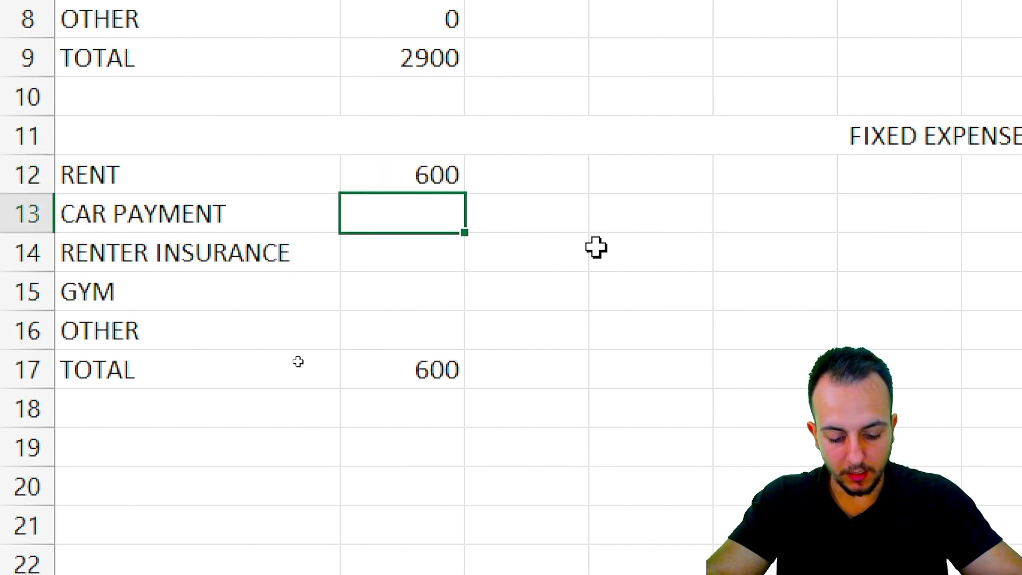
{"action": "type", "text": "300"}
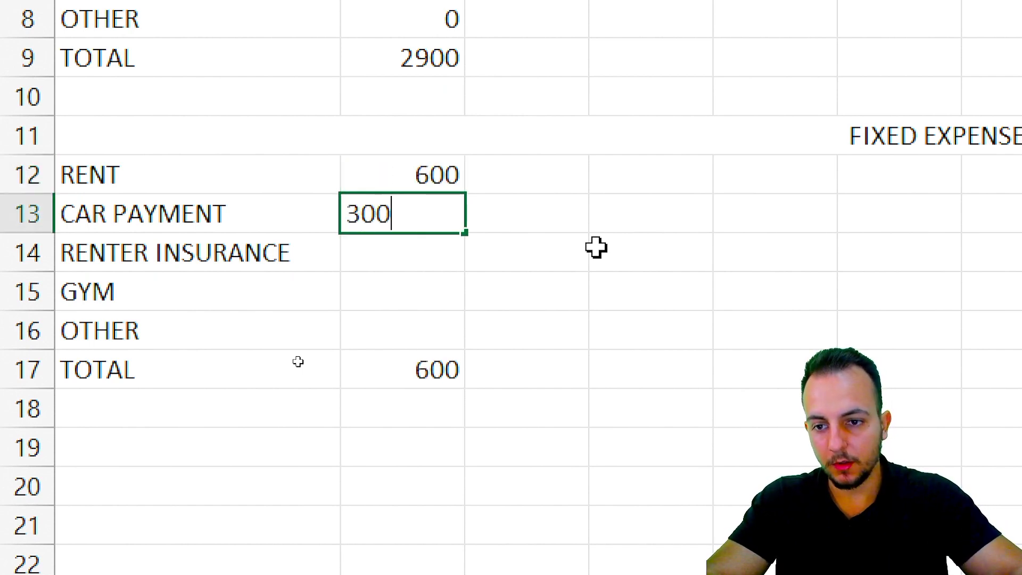
{"action": "key", "text": "Return"}
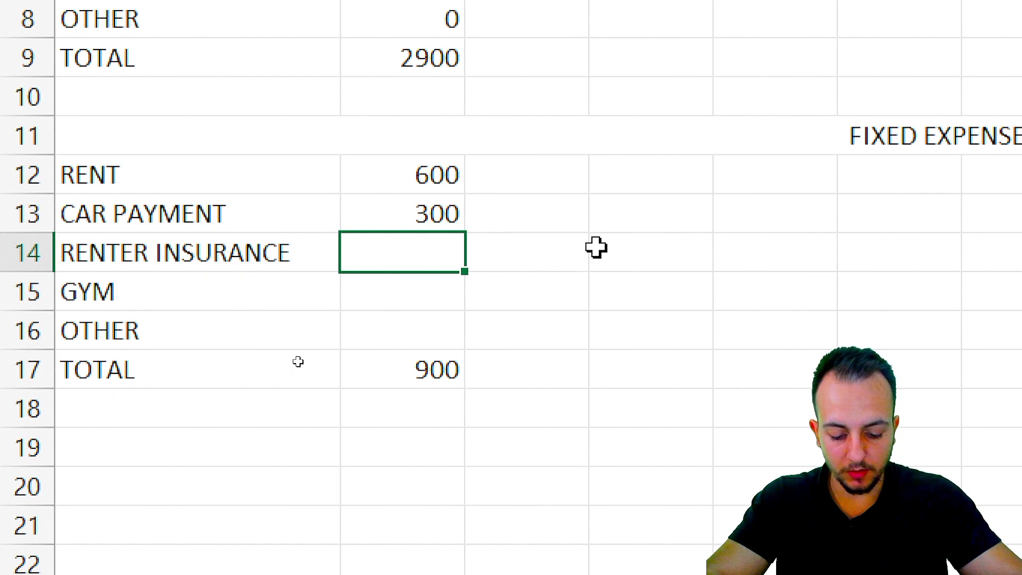
Enter the remaining January fixed expenses: 10 for RENTER INSURANCE in B14, 30 for GYM in B15 and 15 for OTHER in B16.
{"action": "type", "text": "10"}
{"action": "key", "text": "Return"}
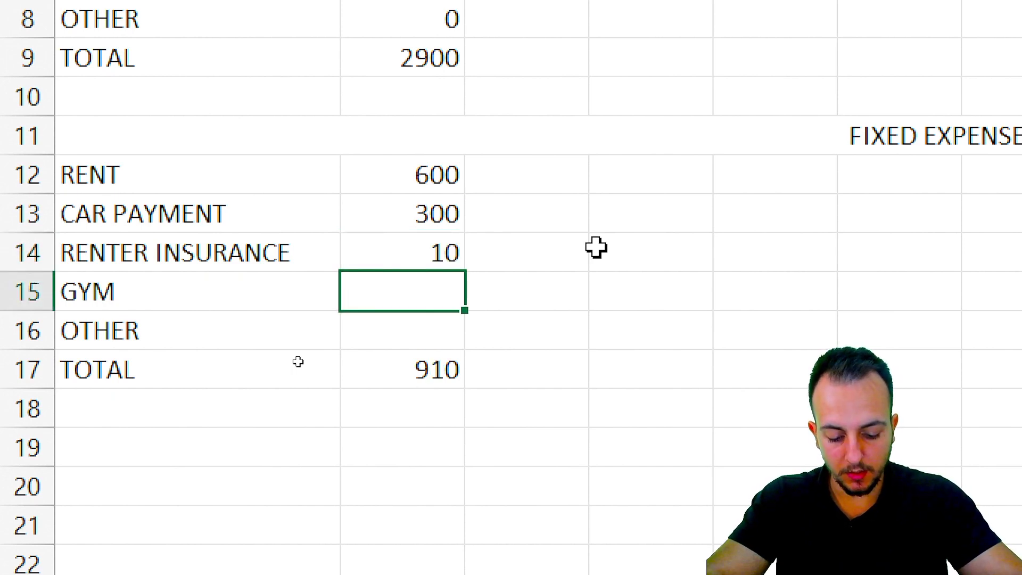
{"action": "type", "text": "30"}
{"action": "key", "text": "Return"}
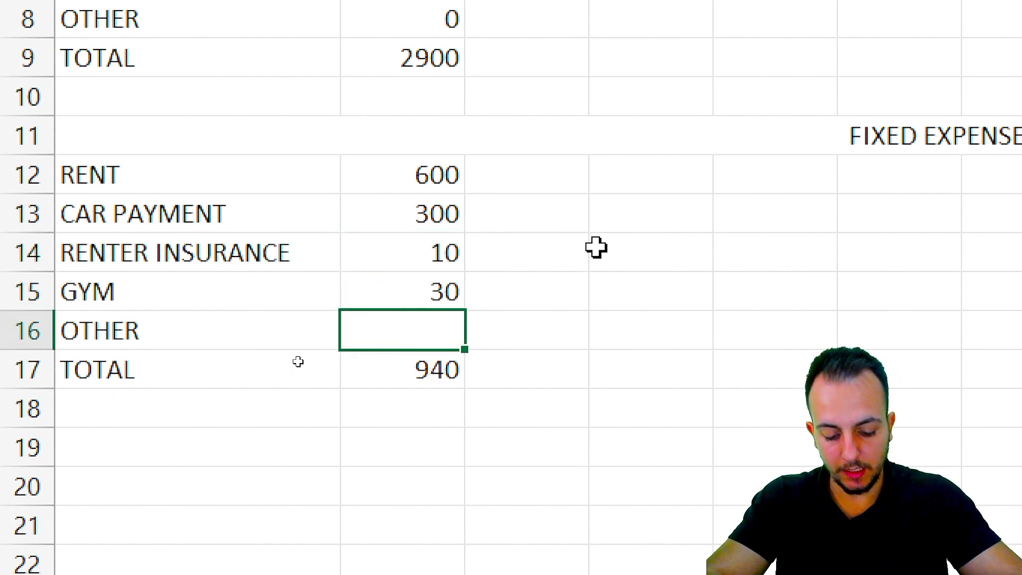
{"action": "type", "text": "15"}
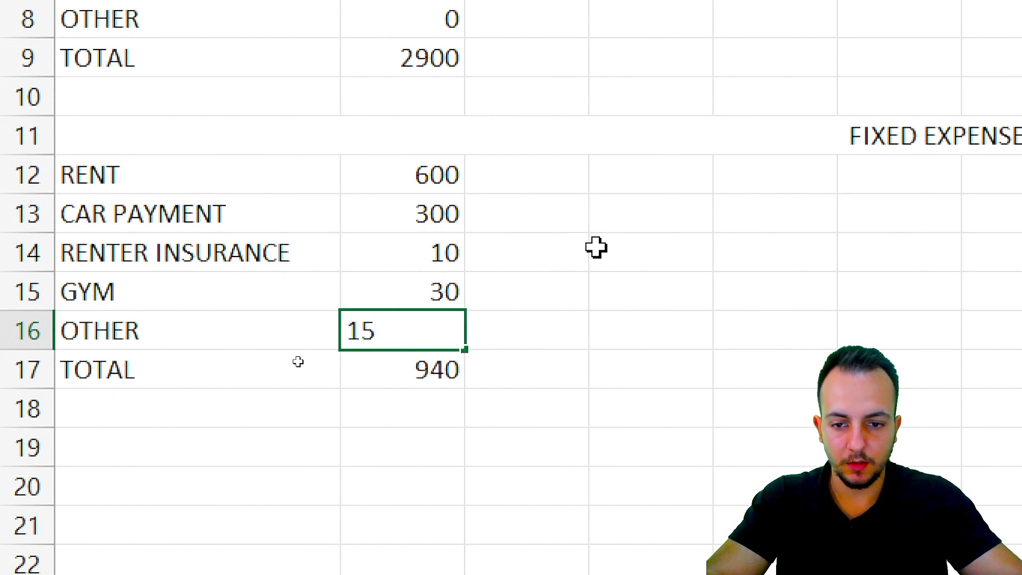
{"action": "key", "text": "Return"}
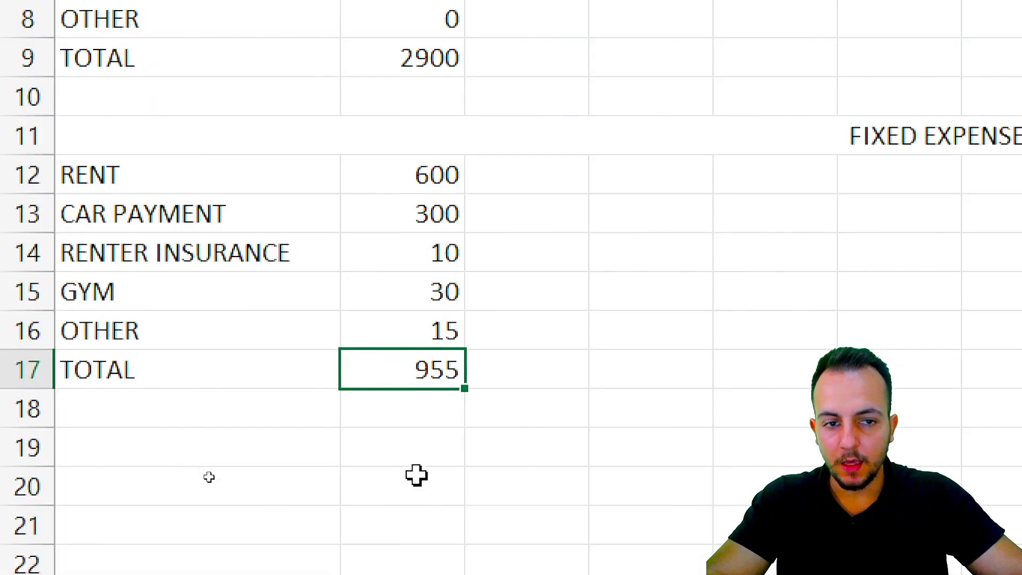
Enter the section heading VARIABLE EXPENSES in cell A19, below the fixed expenses.
{"action": "left_click", "coordinate": [267, 444]}
{"action": "scroll", "coordinate": [422, 408], "scroll_direction": "down", "scroll_amount": 2}
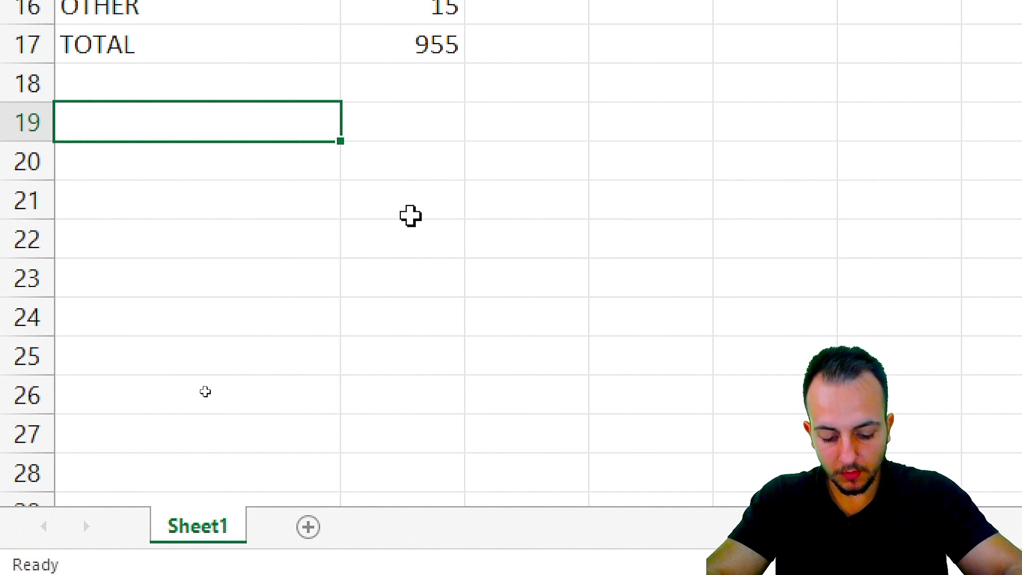
{"action": "type", "text": "VARIABLE EXPENS"}
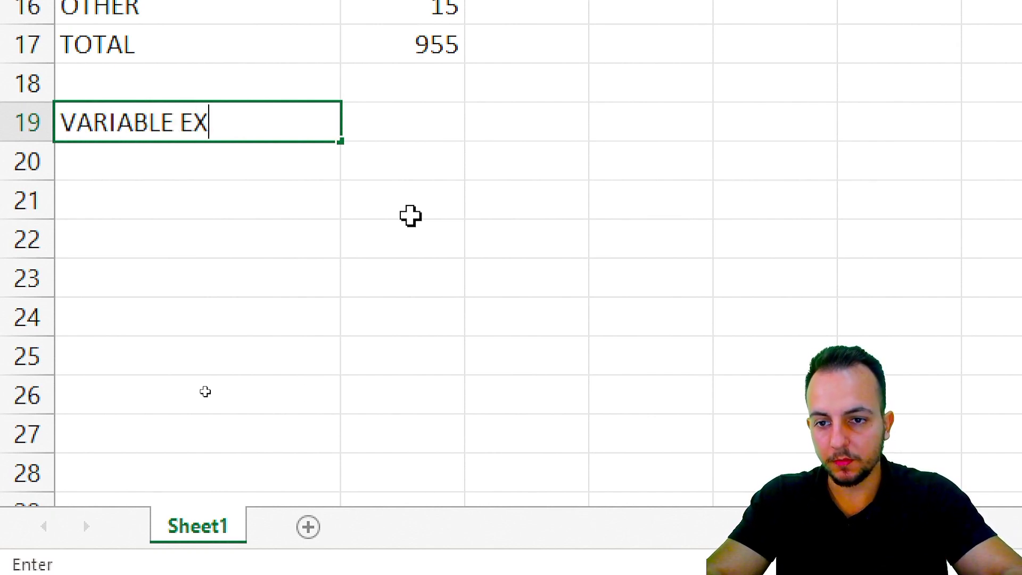
{"action": "type", "text": "ES"}
{"action": "key", "text": "Return"}
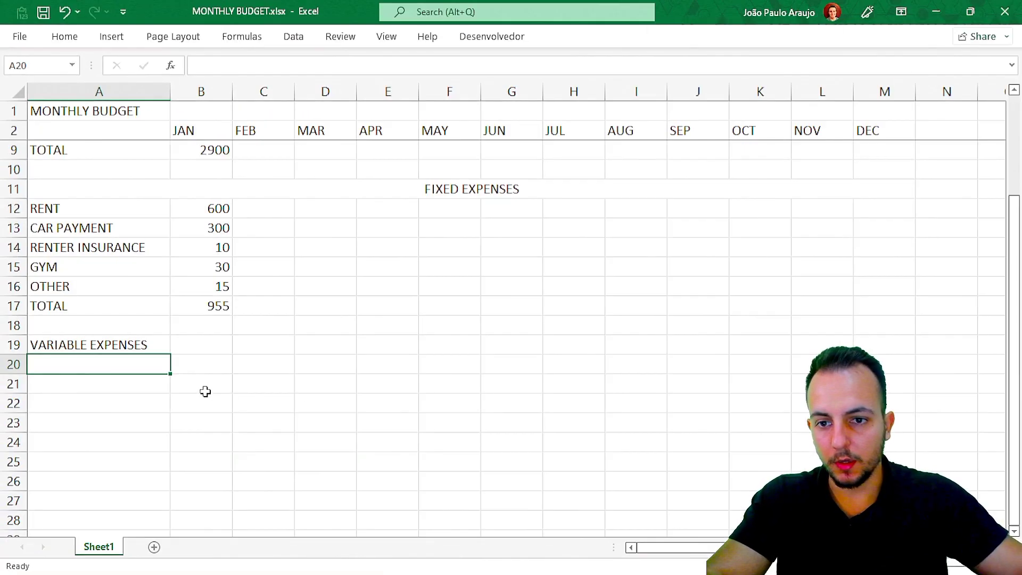
Merge and center the VARIABLE EXPENSES heading across A19:M19.
{"action": "left_click", "coordinate": [88, 344]}
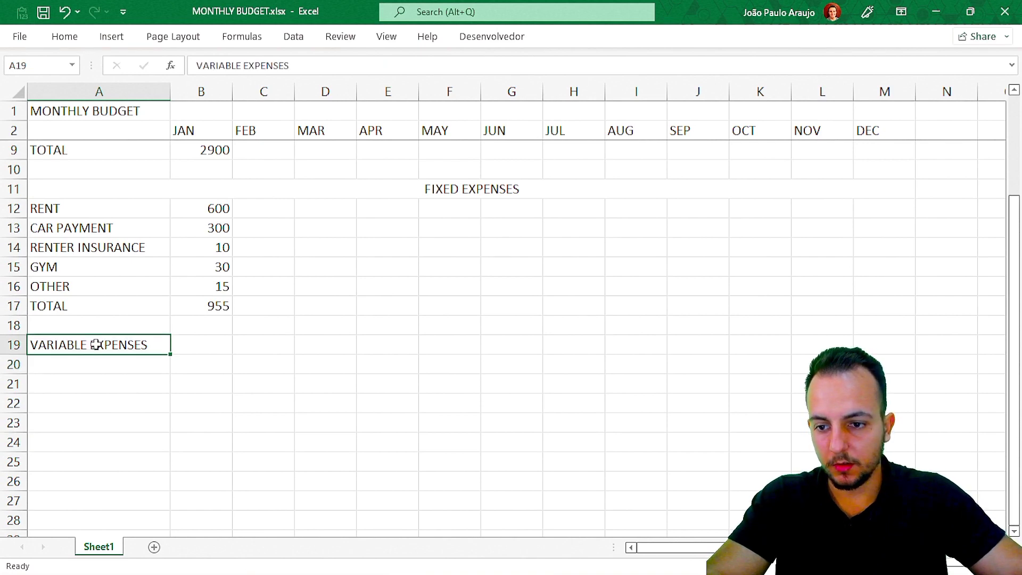
{"action": "left_click_drag", "start_coordinate": [119, 347], "coordinate": [867, 342]}
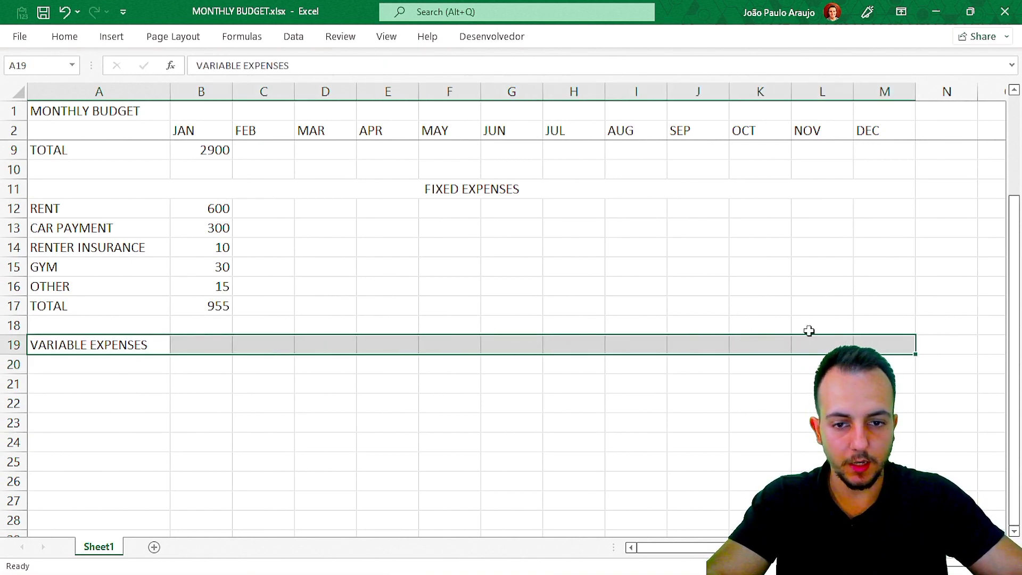
{"action": "left_click", "coordinate": [73, 42]}
{"action": "left_click", "coordinate": [405, 94]}
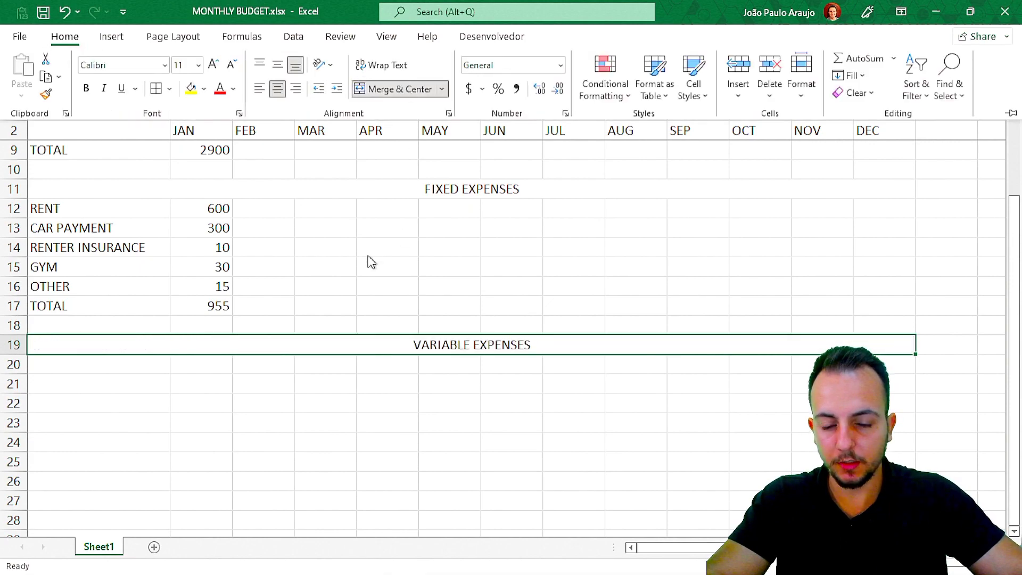
Label the first two variable expenses: ELETRICITY BILL in A20 and WATER in A21.
{"action": "left_click", "coordinate": [88, 363]}
{"action": "left_click_drag", "start_coordinate": [74, 378], "coordinate": [128, 424]}
{"action": "left_click", "coordinate": [146, 364]}
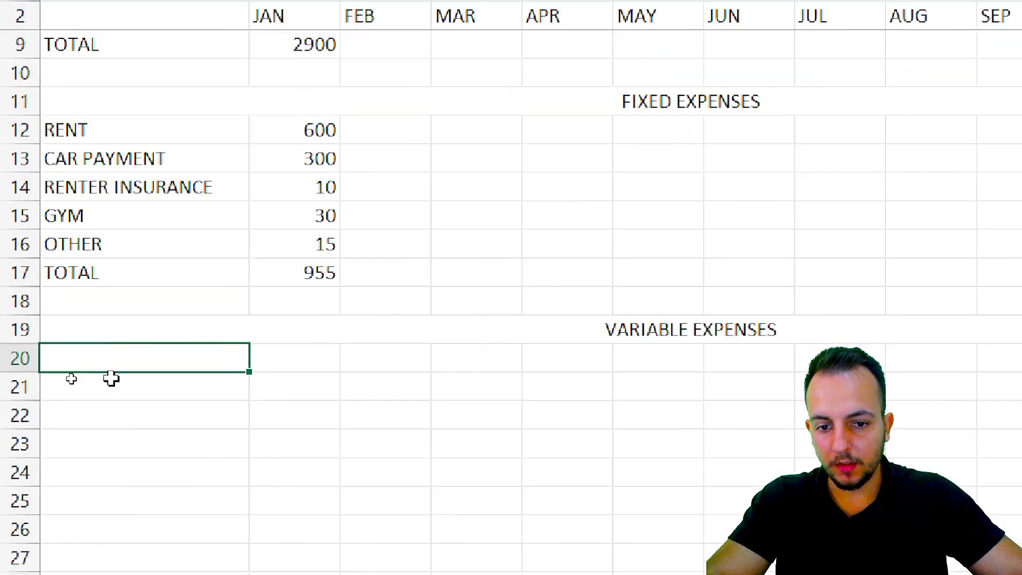
{"action": "scroll", "coordinate": [146, 363], "scroll_direction": "down", "scroll_amount": 2}
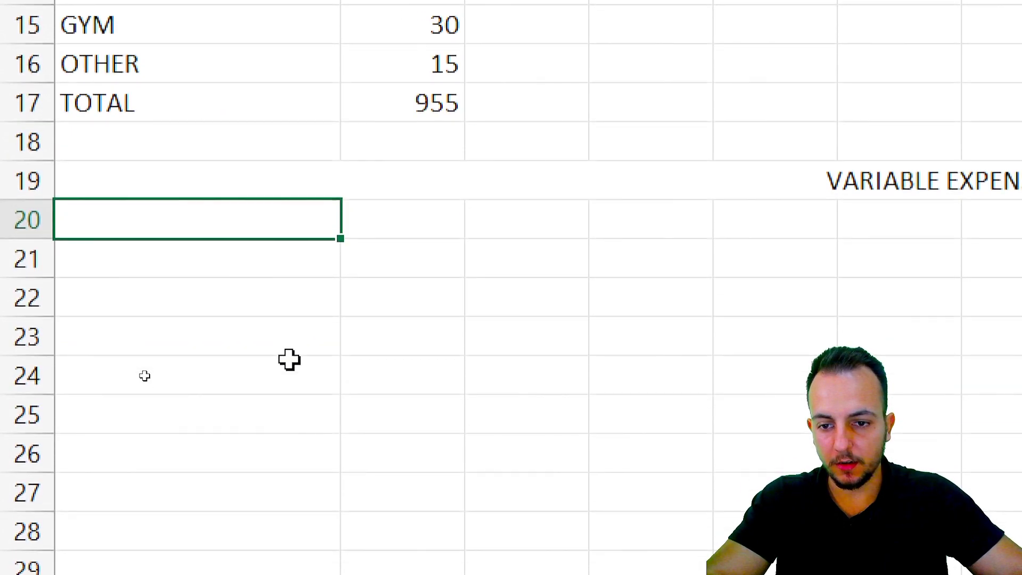
{"action": "type", "text": "EL"}
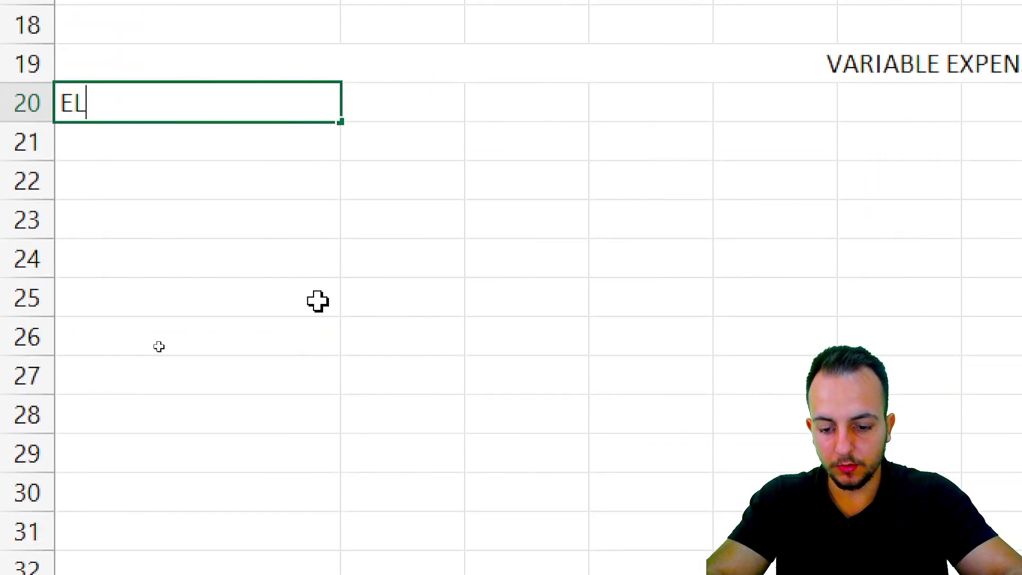
{"action": "type", "text": "ETRICITY BILL"}
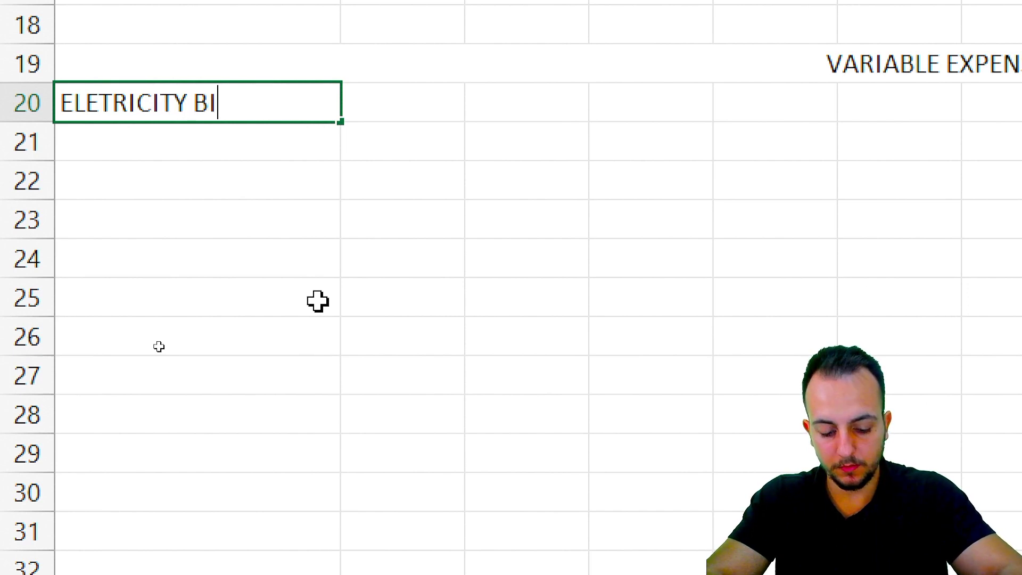
{"action": "key", "text": "Return"}
{"action": "key", "text": "Up"}
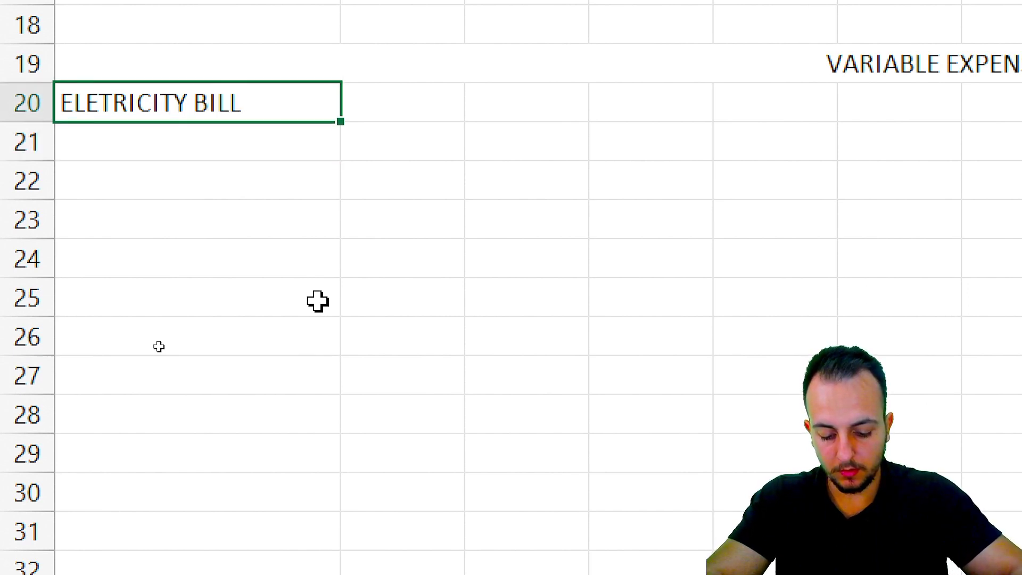
{"action": "key", "text": "Down"}
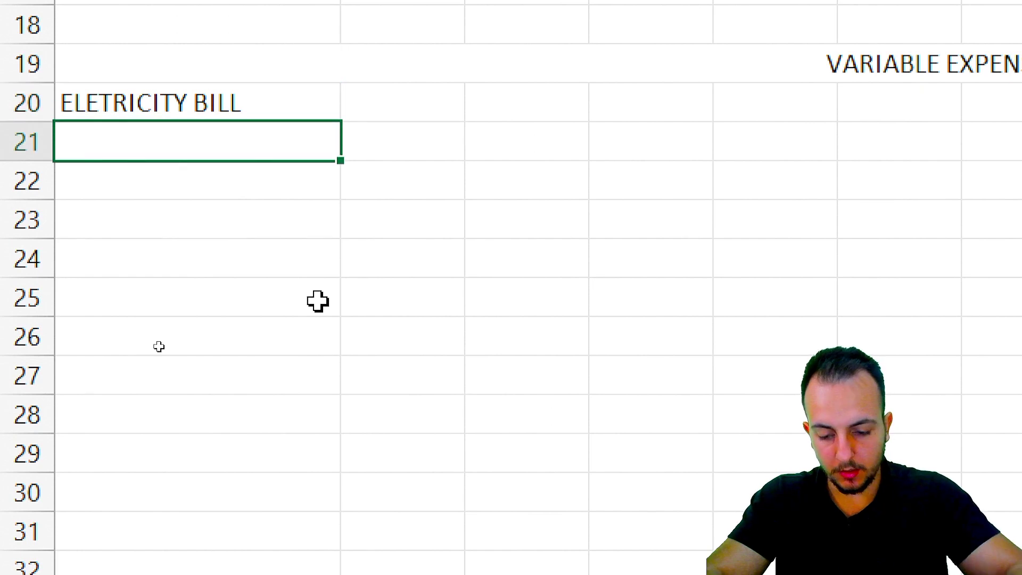
{"action": "type", "text": "WATER"}
{"action": "key", "text": "Return"}
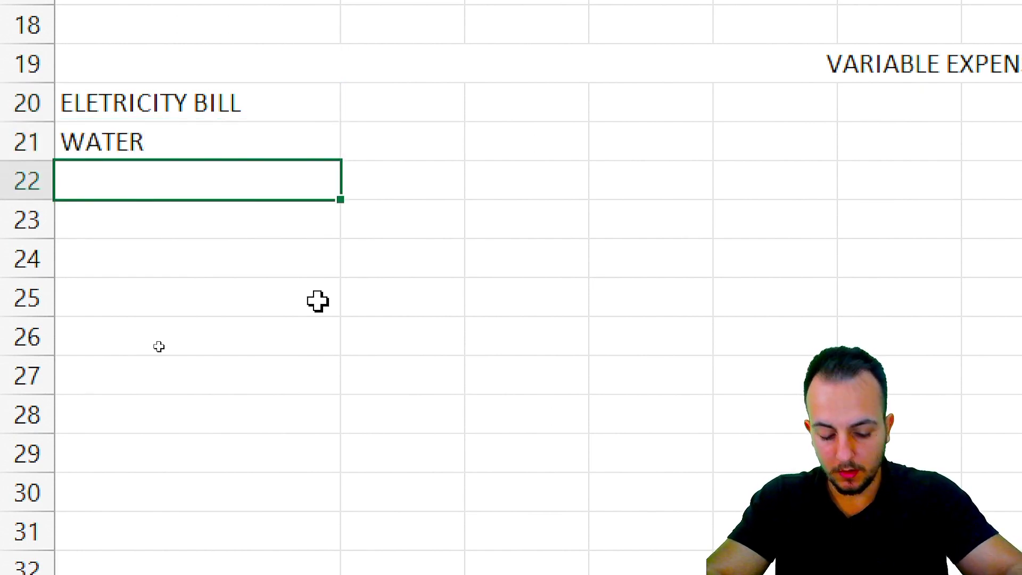
Add the variable expense labels CELL PHONE in A22 and CHILDCARE in A23.
{"action": "type", "text": "CELL PHONE"}
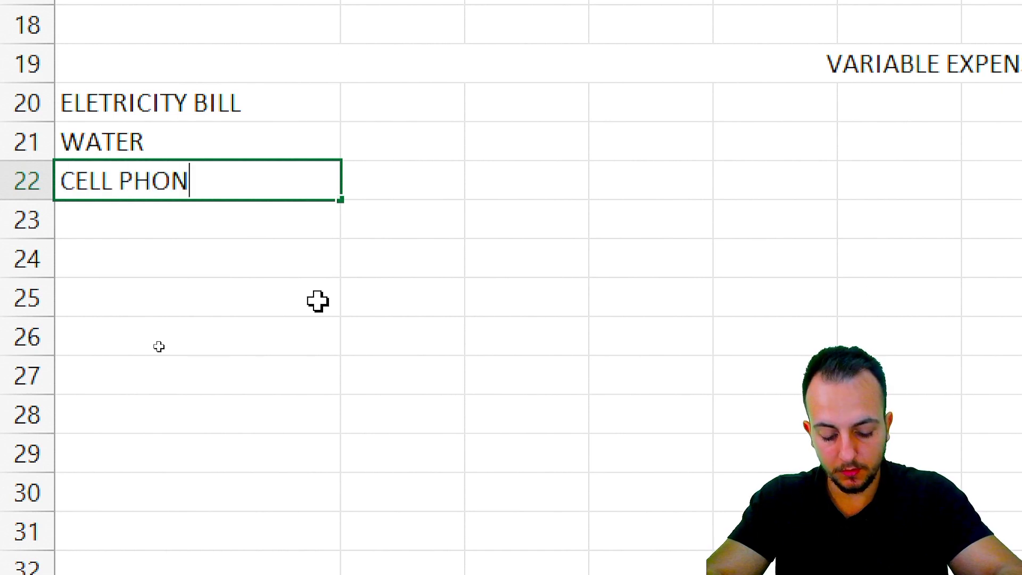
{"action": "key", "text": "Return"}
{"action": "type", "text": "CILHD"}
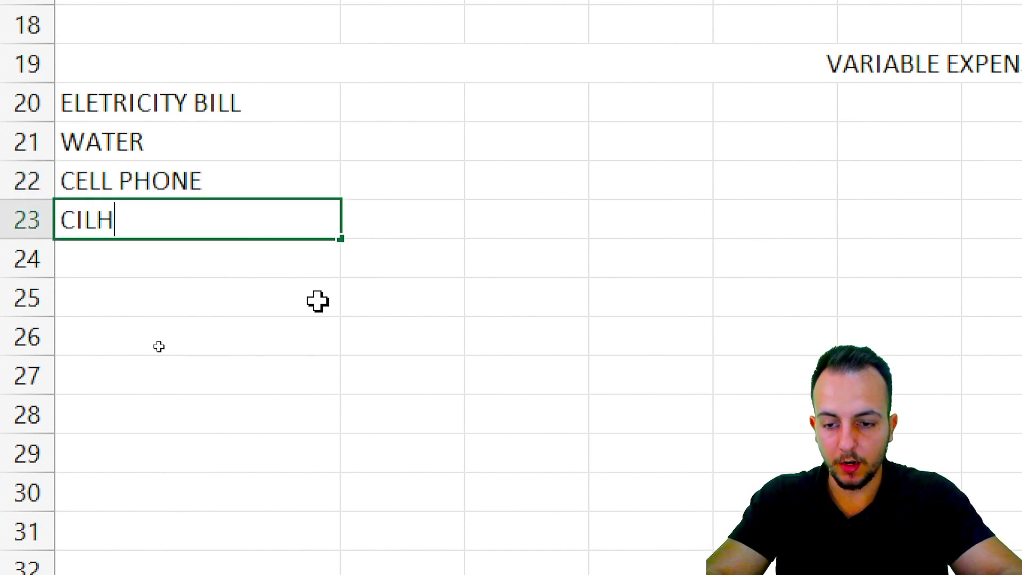
{"action": "key", "text": "BackSpace"}
{"action": "key", "text": "BackSpace"}
{"action": "key", "text": "BackSpace"}
{"action": "key", "text": "BackSpace"}
{"action": "type", "text": "HILDA"}
{"action": "key", "text": "BackSpace"}
{"action": "type", "text": "CARE"}
{"action": "key", "text": "Return"}
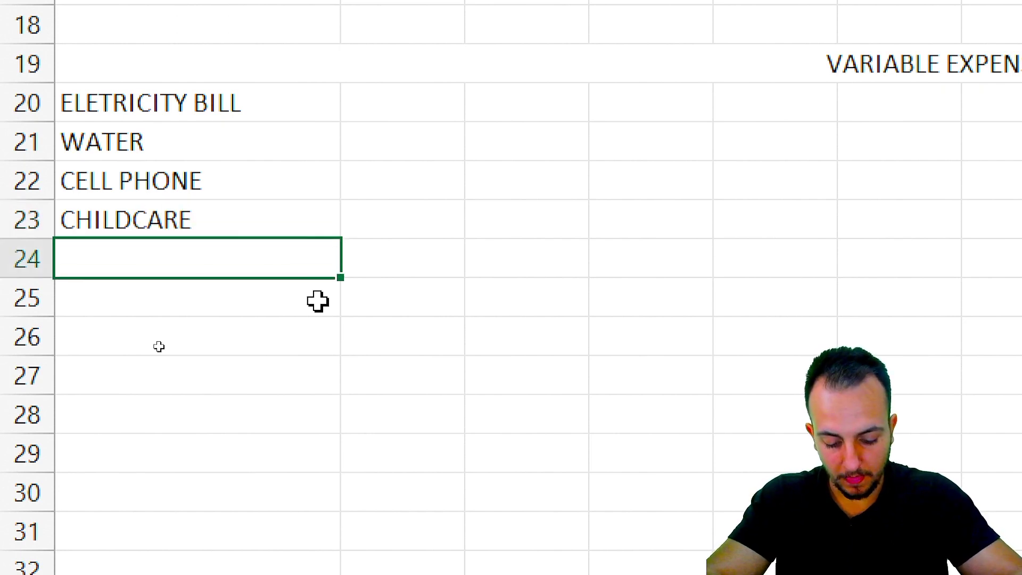
Complete the variable expense labels with FOOD, FUN, OTHER and TOTAL in A24:A27.
{"action": "type", "text": "FOOD"}
{"action": "key", "text": "Return"}
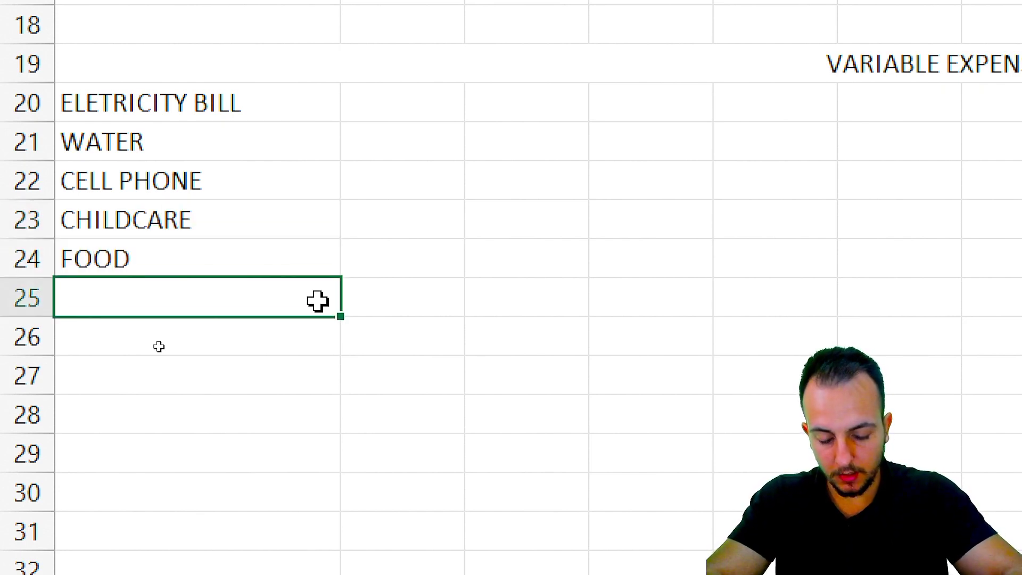
{"action": "type", "text": "FUN"}
{"action": "key", "text": "Return"}
{"action": "type", "text": "OTHER"}
{"action": "key", "text": "Return"}
{"action": "type", "text": "TOTAL"}
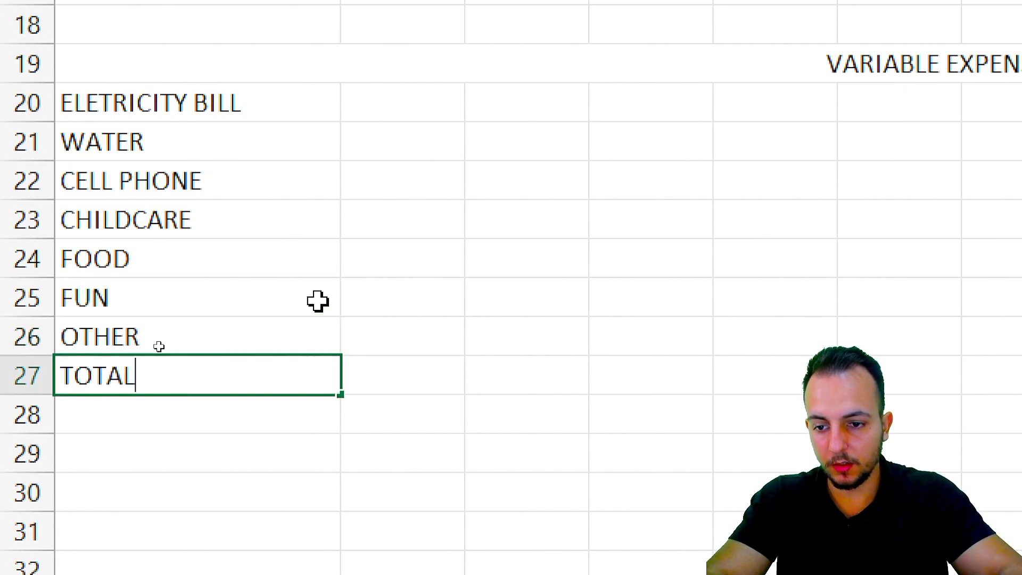
{"action": "key", "text": "Return"}
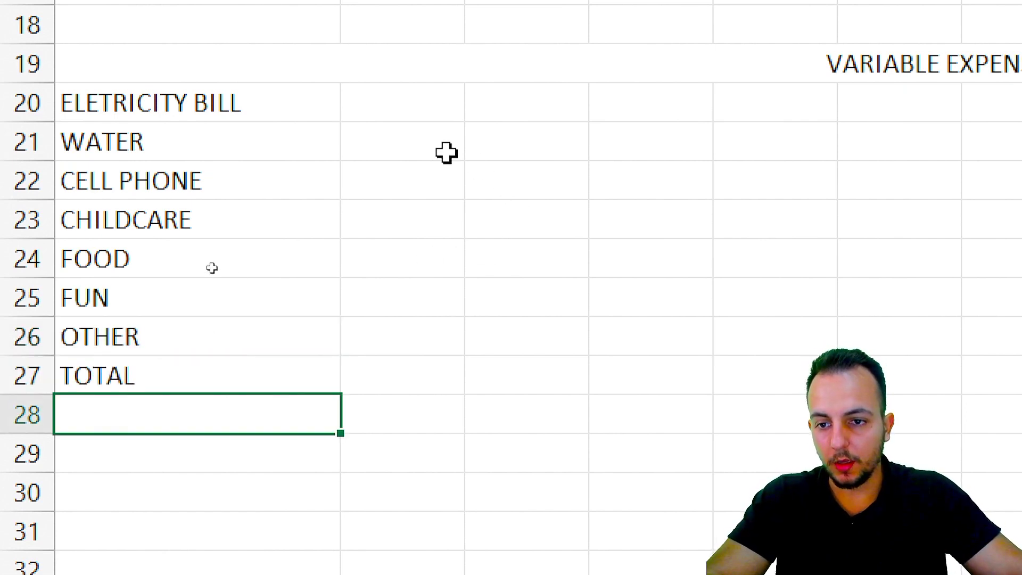
Total January's variable expenses in B27 with a SUM formula over B20:B26.
{"action": "scroll", "coordinate": [349, 131], "scroll_direction": "up", "scroll_amount": 1}
{"action": "left_click_drag", "start_coordinate": [242, 144], "coordinate": [213, 375]}
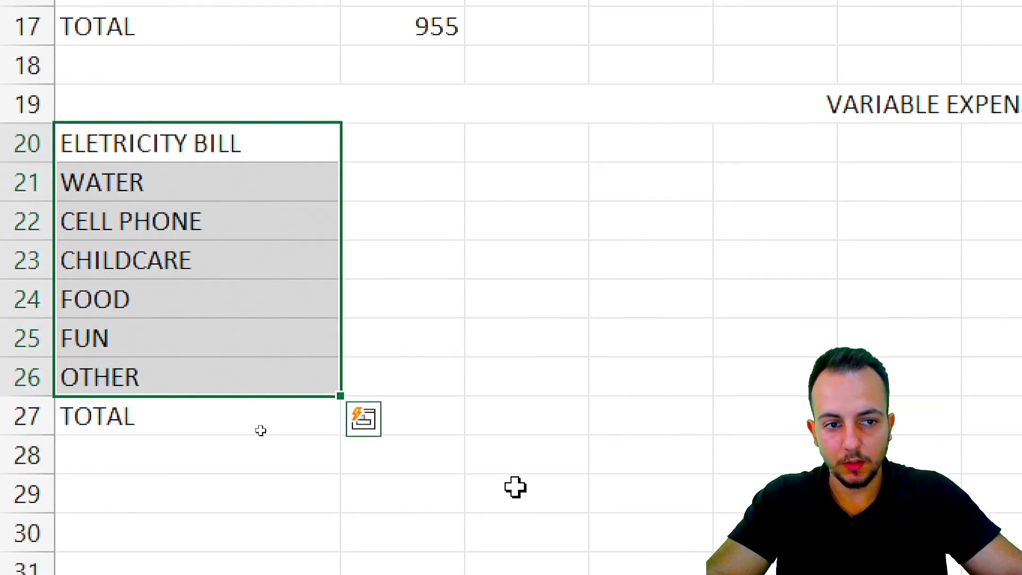
{"action": "scroll", "coordinate": [516, 486], "scroll_direction": "down", "scroll_amount": 1}
{"action": "left_click", "coordinate": [421, 351]}
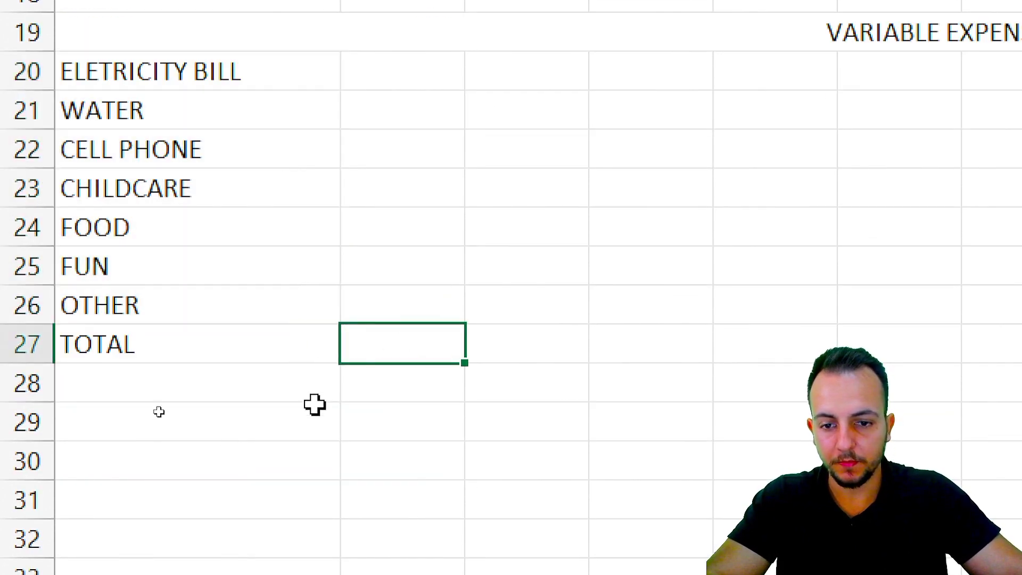
{"action": "type", "text": "=SUM"}
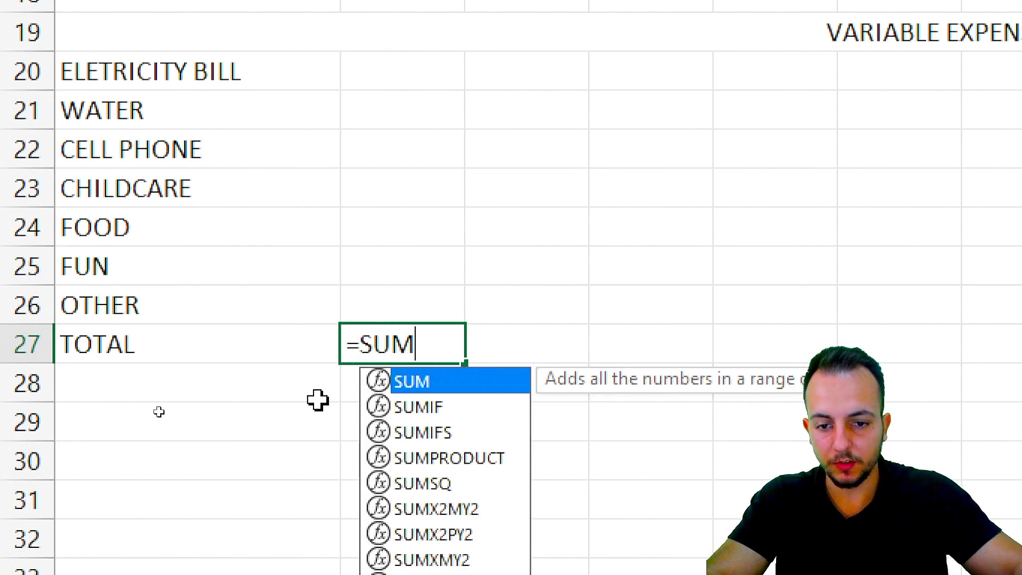
{"action": "double_click", "coordinate": [444, 382]}
{"action": "left_click_drag", "start_coordinate": [395, 315], "coordinate": [327, 75]}
{"action": "left_click_drag", "start_coordinate": [426, 70], "coordinate": [420, 319]}
{"action": "key", "text": "Return"}
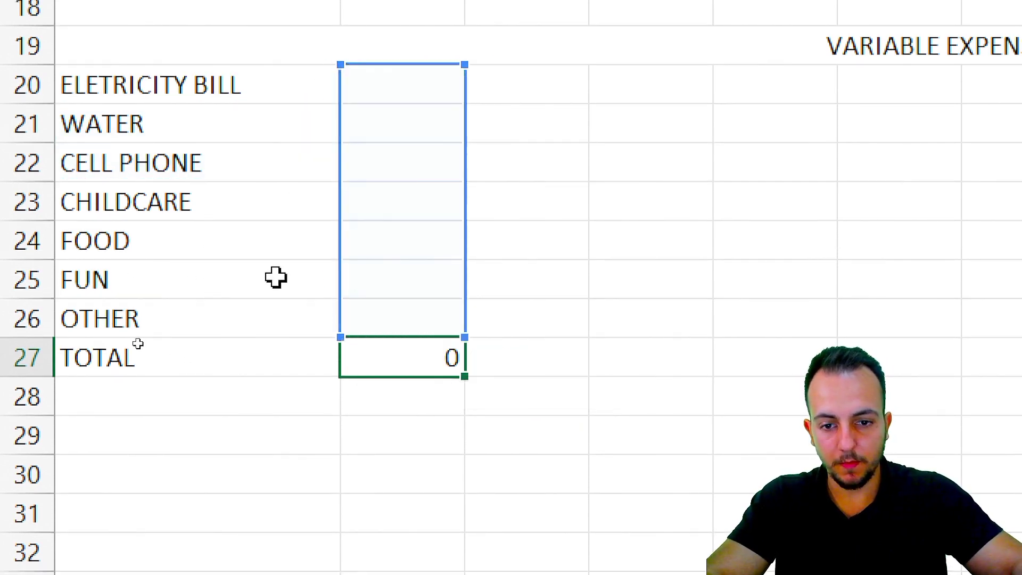
Enter the January amounts 100 for ELETRICITY BILL in B20, 30 for WATER in B21 and 40 for CELL PHONE in B22.
{"action": "left_click", "coordinate": [436, 76]}
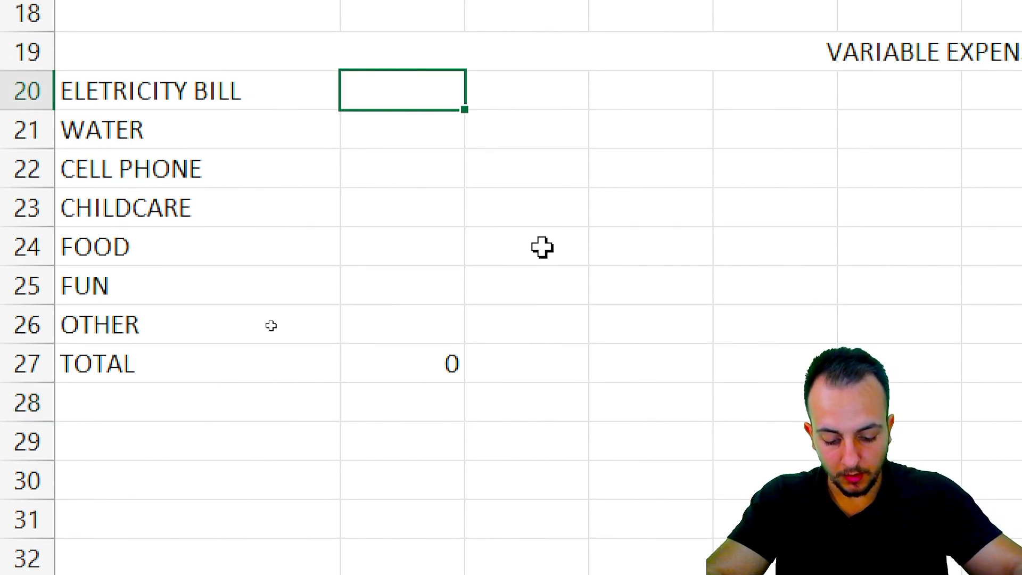
{"action": "type", "text": "100"}
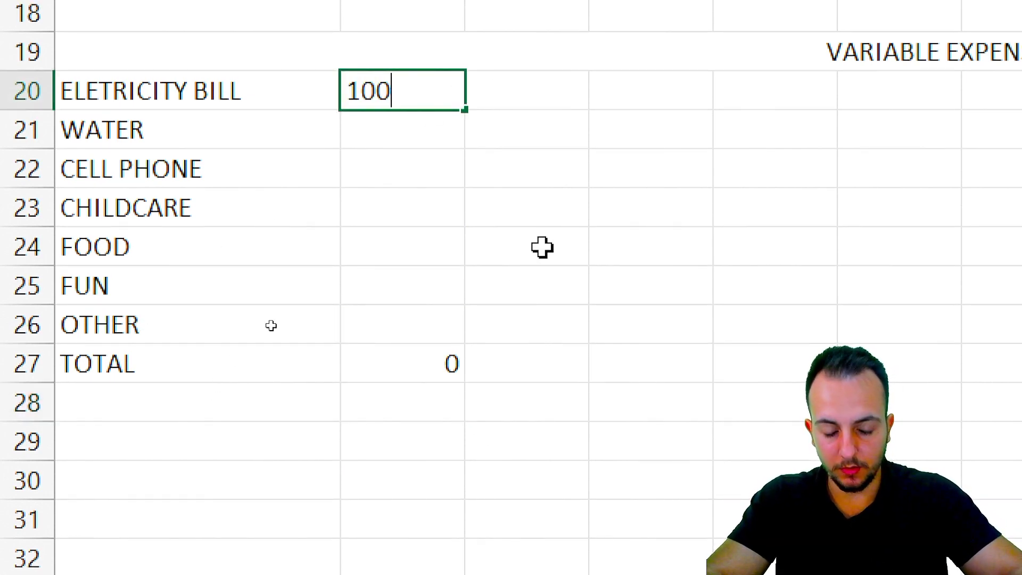
{"action": "key", "text": "Return"}
{"action": "type", "text": "30"}
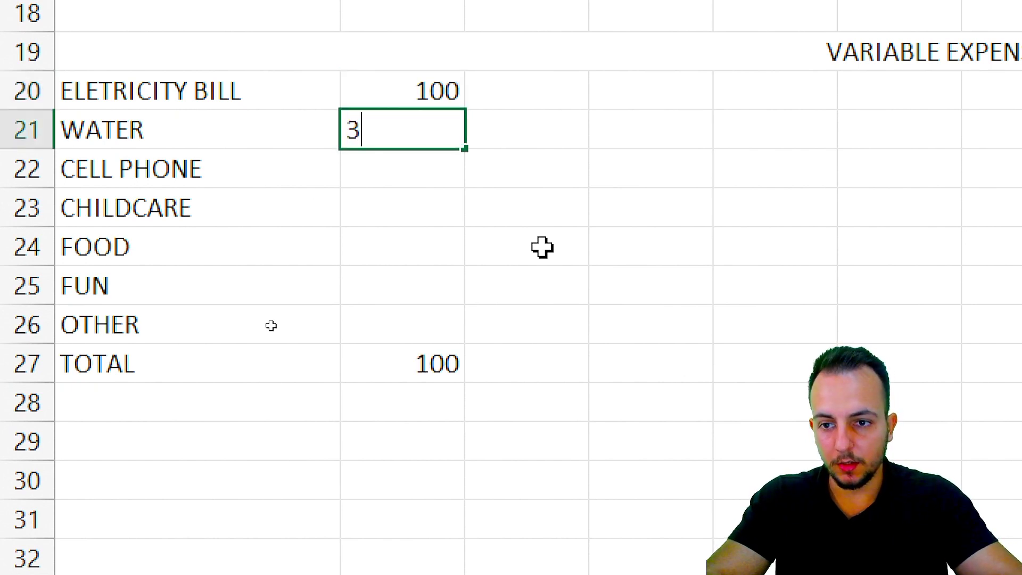
{"action": "key", "text": "Return"}
{"action": "type", "text": "40"}
{"action": "key", "text": "Return"}
Enter the January amounts 400 for CHILDCARE in B23, 300 for FOOD in B24 and 50 for FUN in B25.
{"action": "type", "text": "400"}
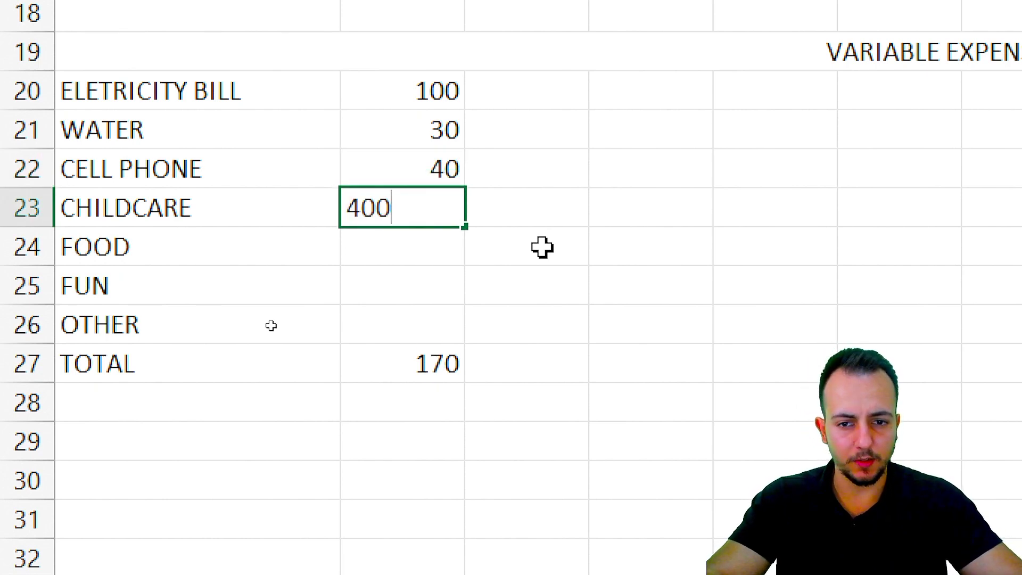
{"action": "key", "text": "Return"}
{"action": "key", "text": "Return"}
{"action": "key", "text": "Up"}
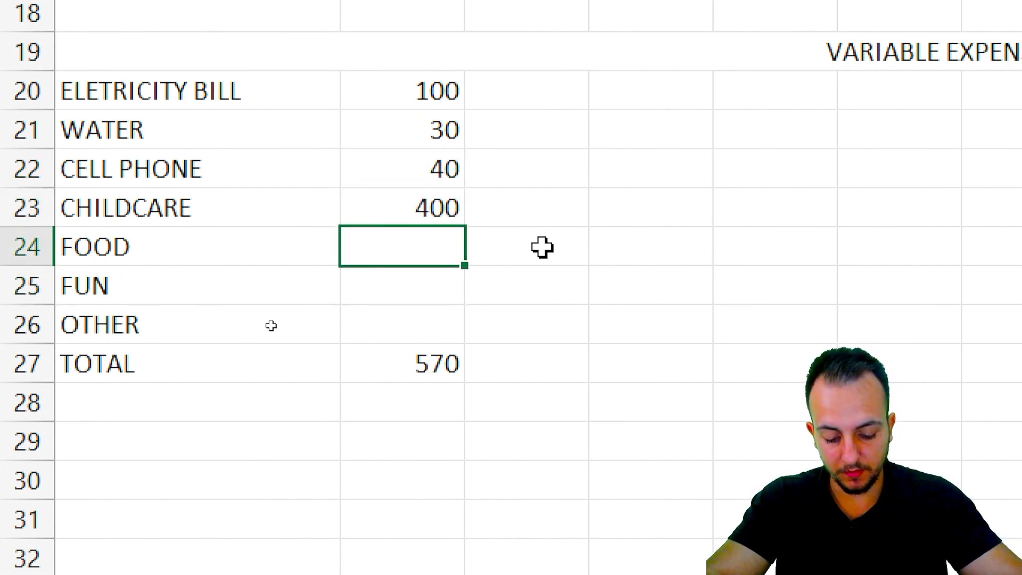
{"action": "type", "text": "300"}
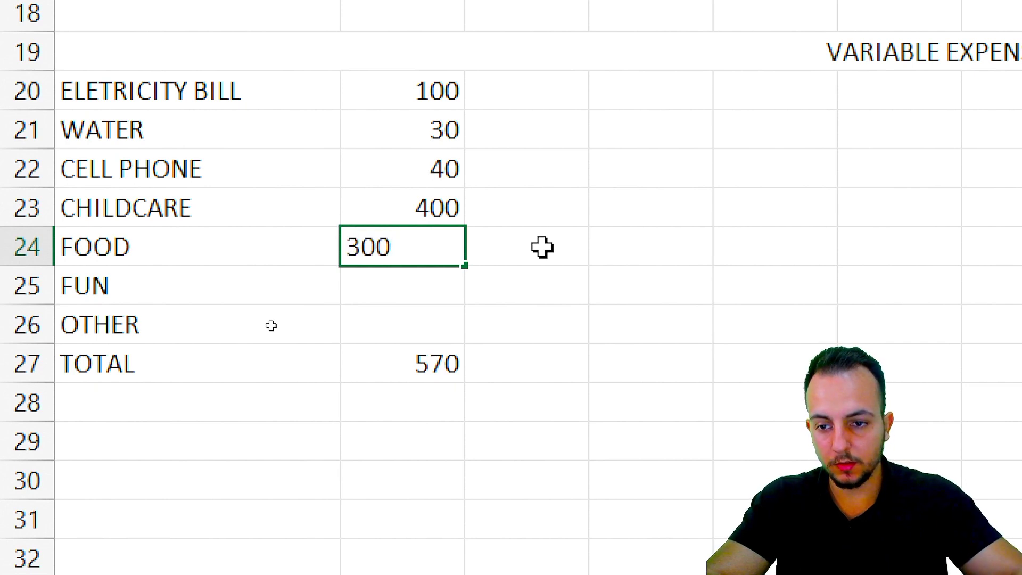
{"action": "key", "text": "Return"}
{"action": "type", "text": "50"}
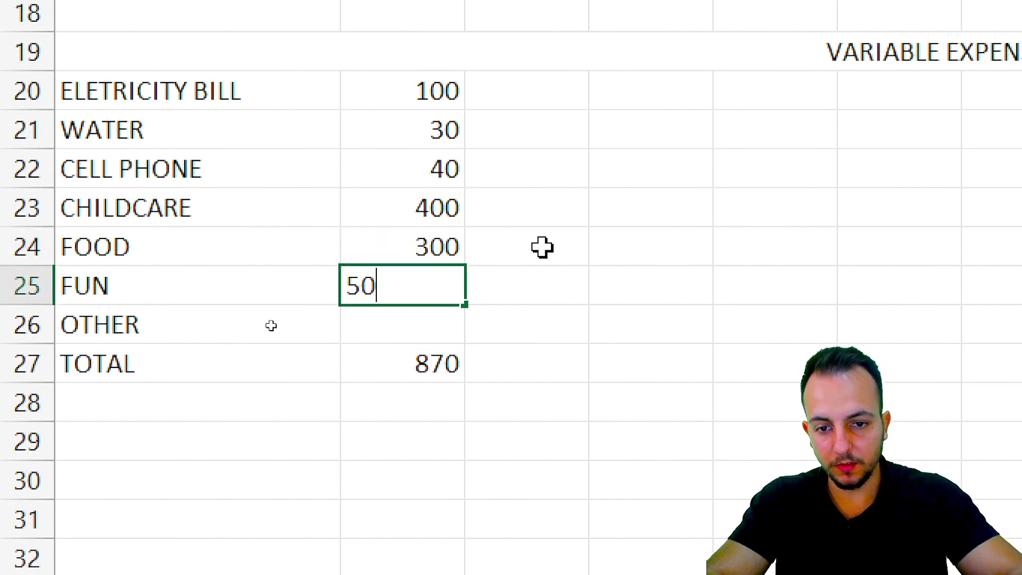
{"action": "key", "text": "Return"}
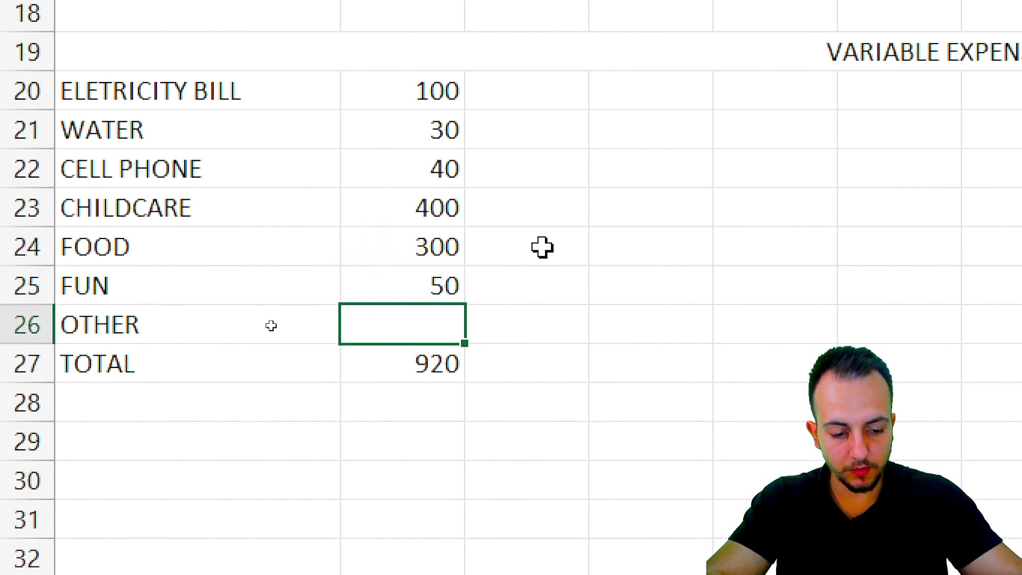
Enter the January amount 100 for the variable expense OTHER in B26.
{"action": "type", "text": "100"}
{"action": "key", "text": "Return"}
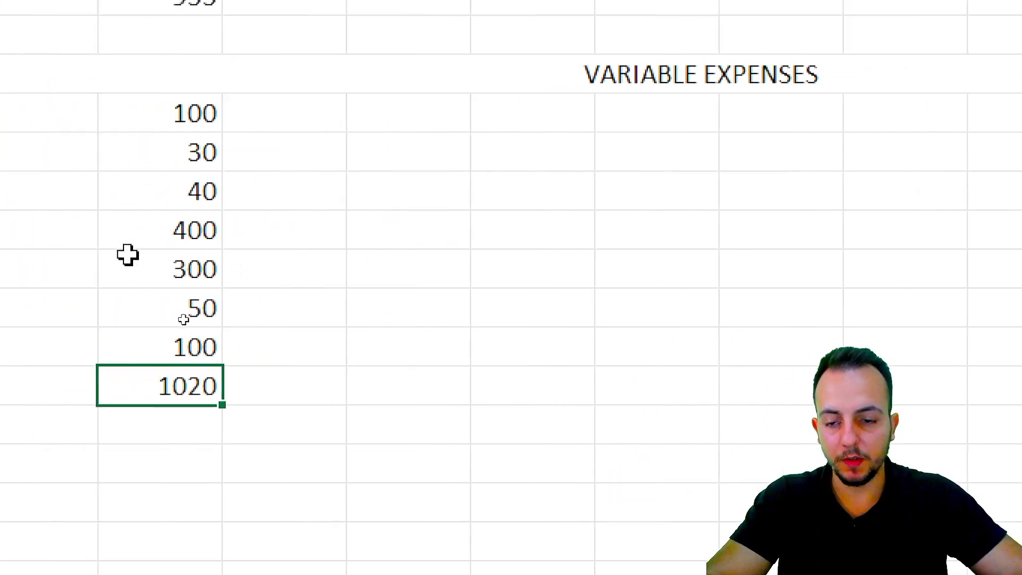
{"action": "scroll", "coordinate": [339, 316], "scroll_direction": "up", "scroll_amount": 2}
{"action": "scroll", "coordinate": [347, 317], "scroll_direction": "down", "scroll_amount": 1}
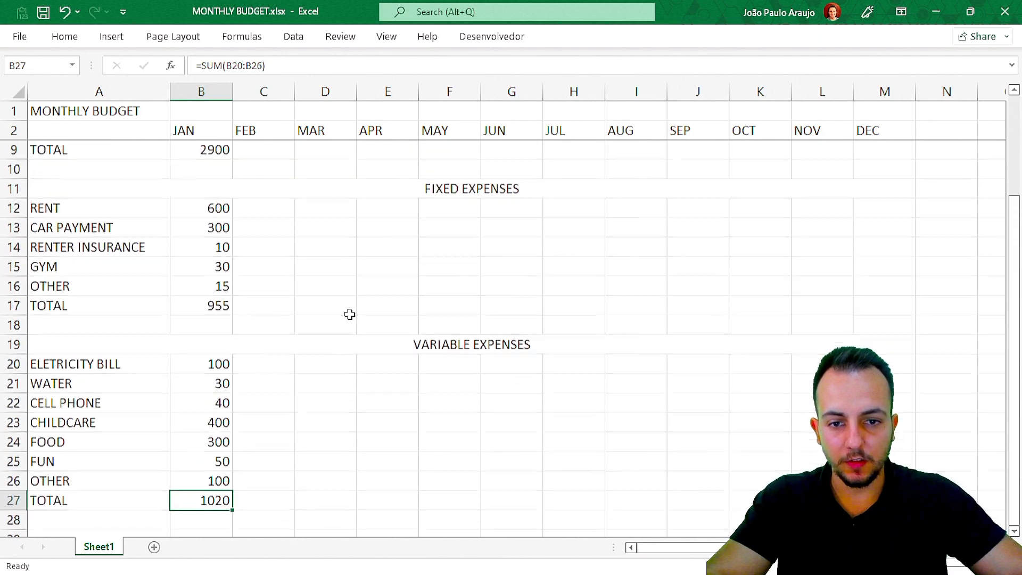
{"action": "scroll", "coordinate": [345, 320], "scroll_direction": "down", "scroll_amount": 1}
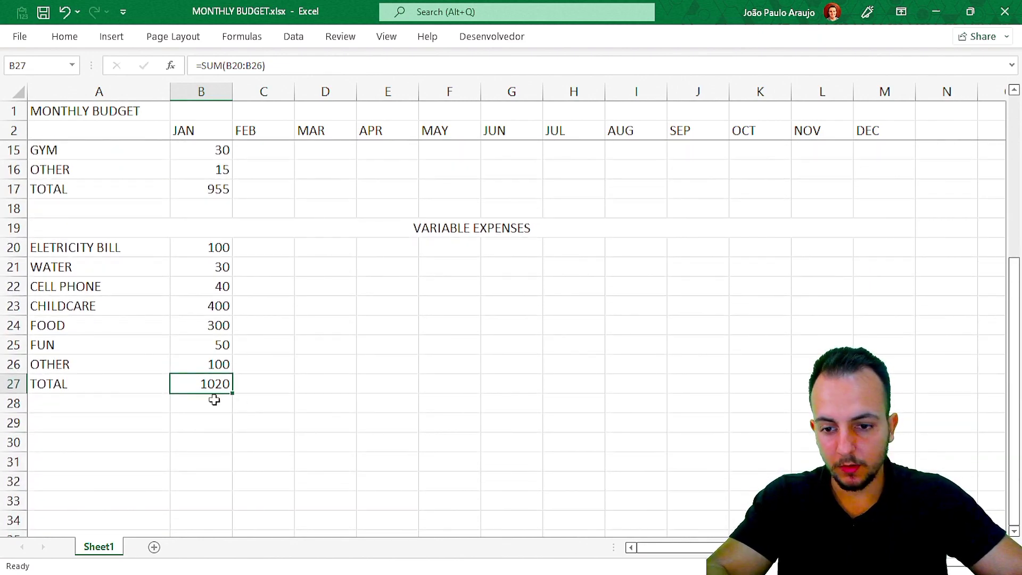
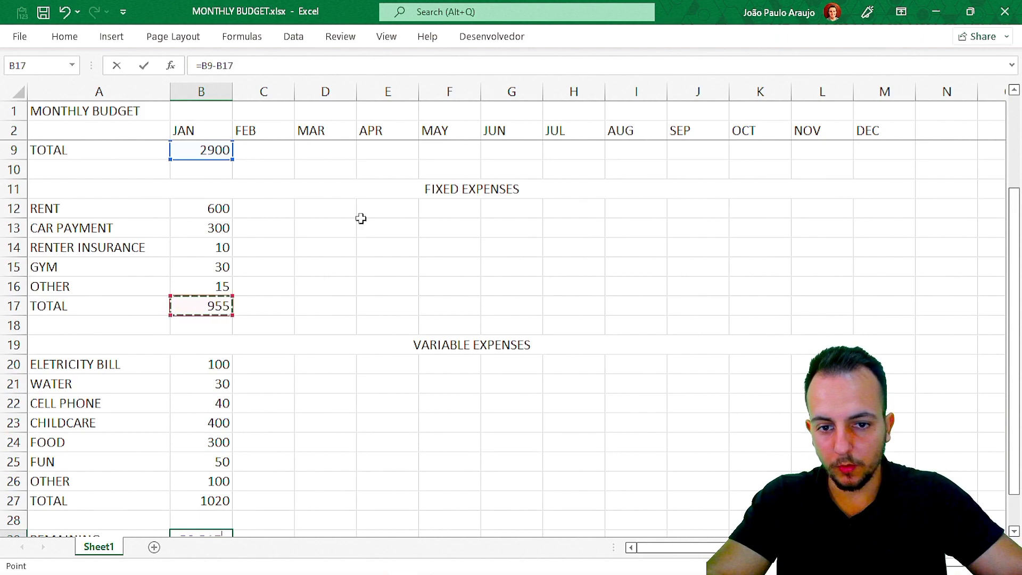
Complete January's REMAINING formula in B29 as =B9-B17-B27, subtracting the variable expenses total as well.
{"action": "scroll", "coordinate": [339, 342], "scroll_direction": "down", "scroll_amount": 2}
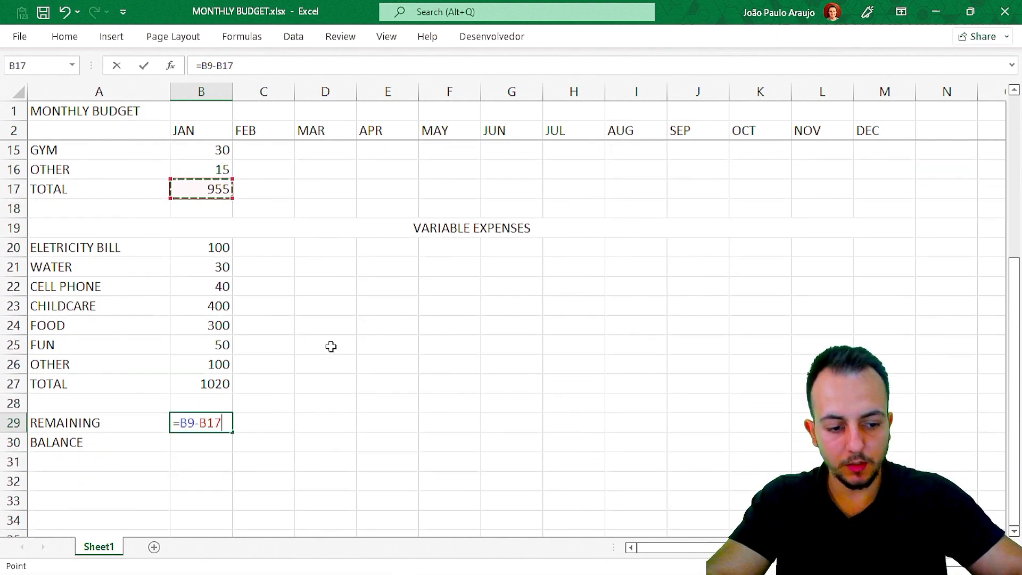
{"action": "left_click", "coordinate": [190, 384]}
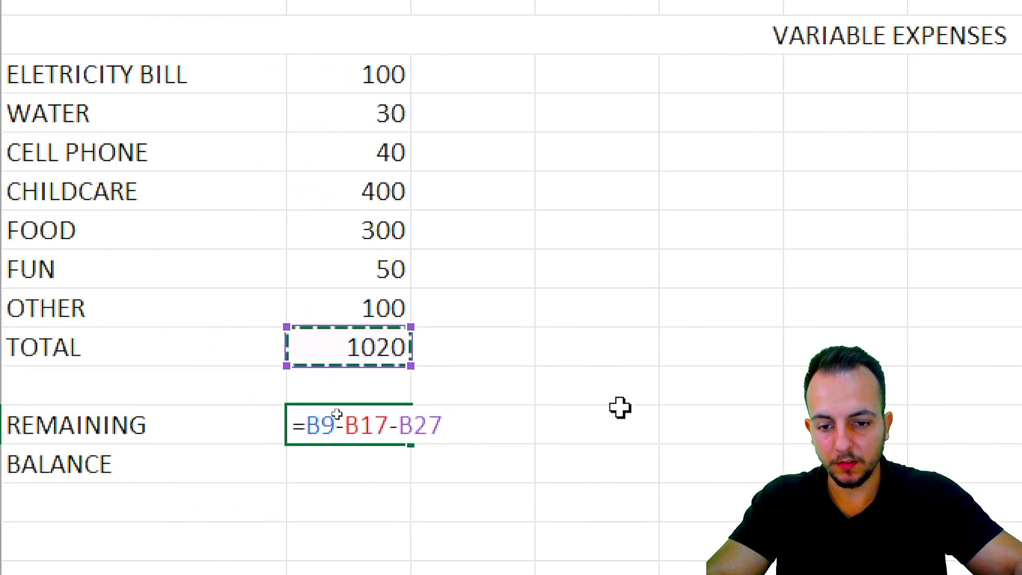
{"action": "key", "text": "Return"}
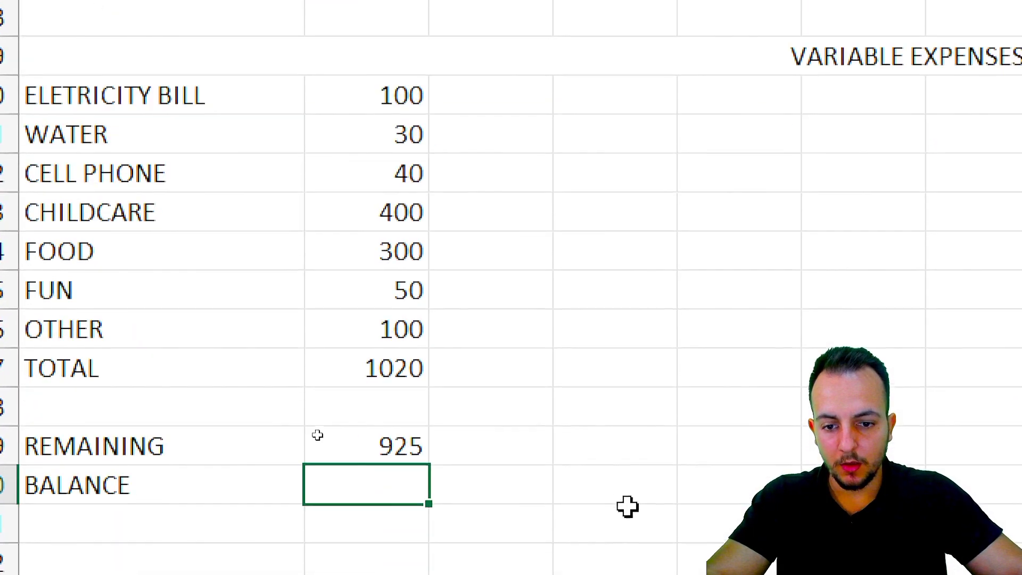
Set January's BALANCE in B30 to the remaining amount with =B29.
{"action": "scroll", "coordinate": [626, 506], "scroll_direction": "down", "scroll_amount": 2}
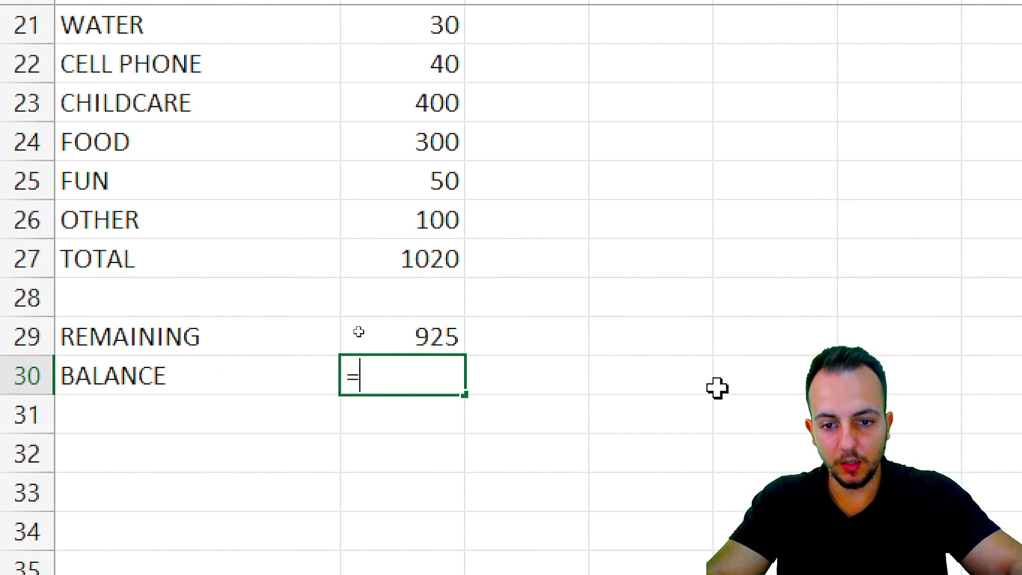
{"action": "left_click", "coordinate": [432, 338]}
{"action": "scroll", "coordinate": [400, 443], "scroll_direction": "down", "scroll_amount": 1}
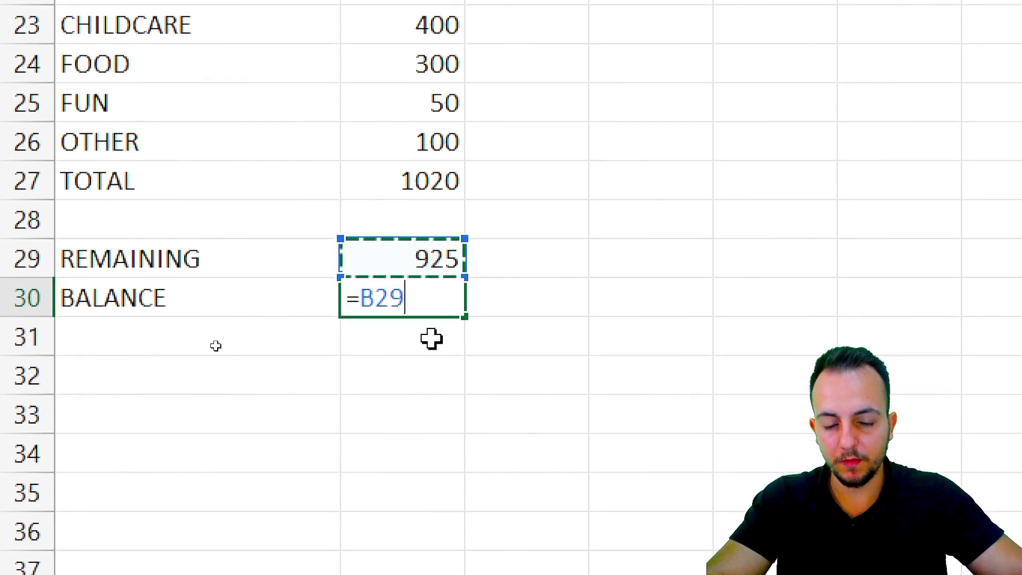
{"action": "key", "text": "Return"}
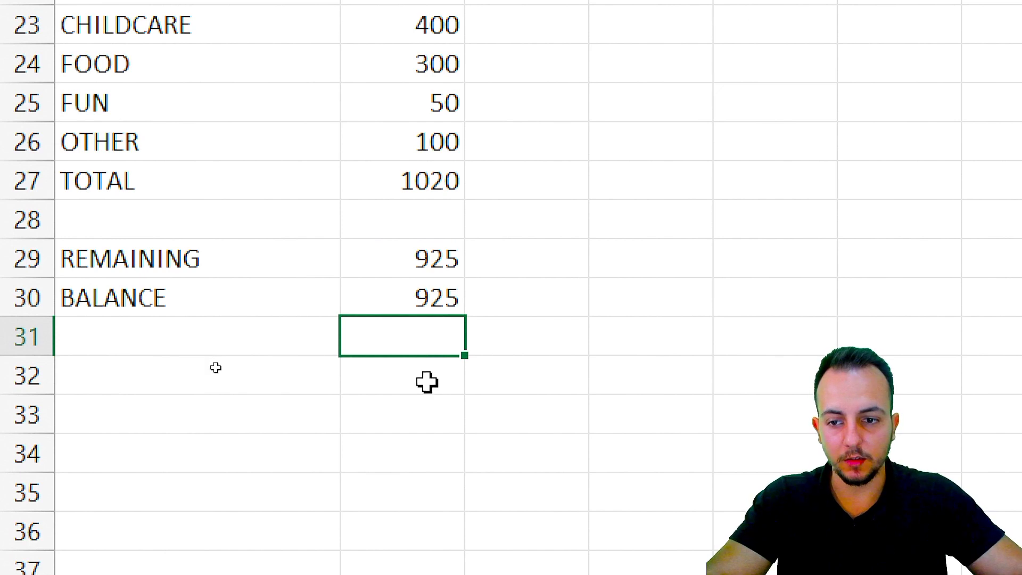
Calculate February's BALANCE in C30 with =B30+C29, adding the month's remaining amount to the previous balance.
{"action": "left_click", "coordinate": [538, 302]}
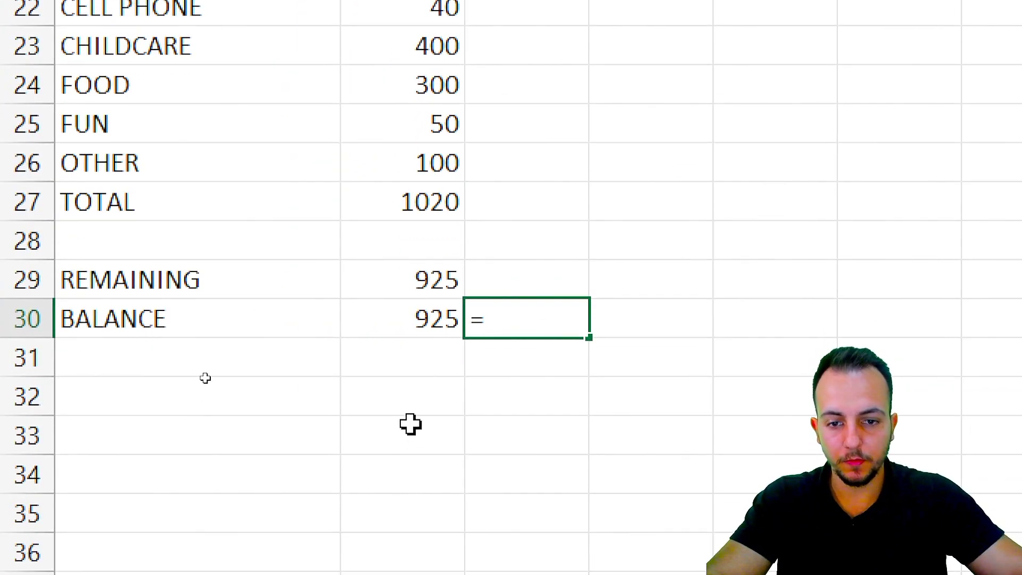
{"action": "left_click", "coordinate": [405, 322]}
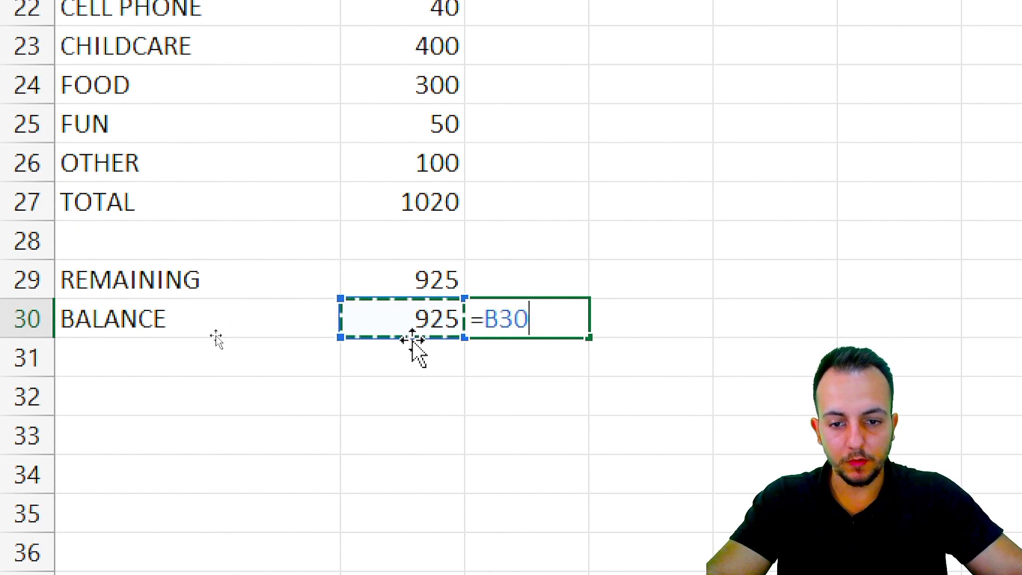
{"action": "type", "text": "+"}
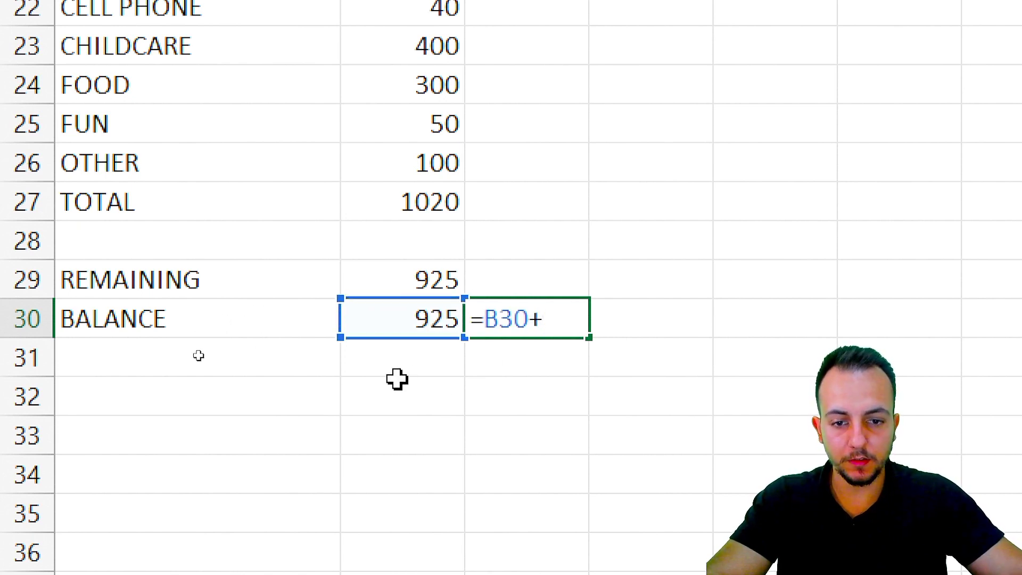
{"action": "left_click", "coordinate": [519, 285]}
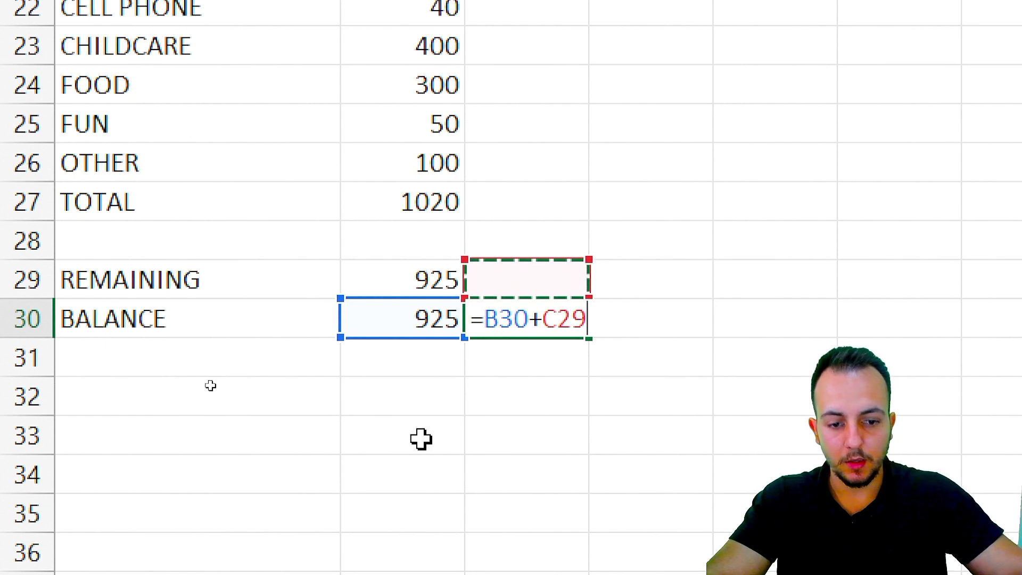
{"action": "key", "text": "Return"}
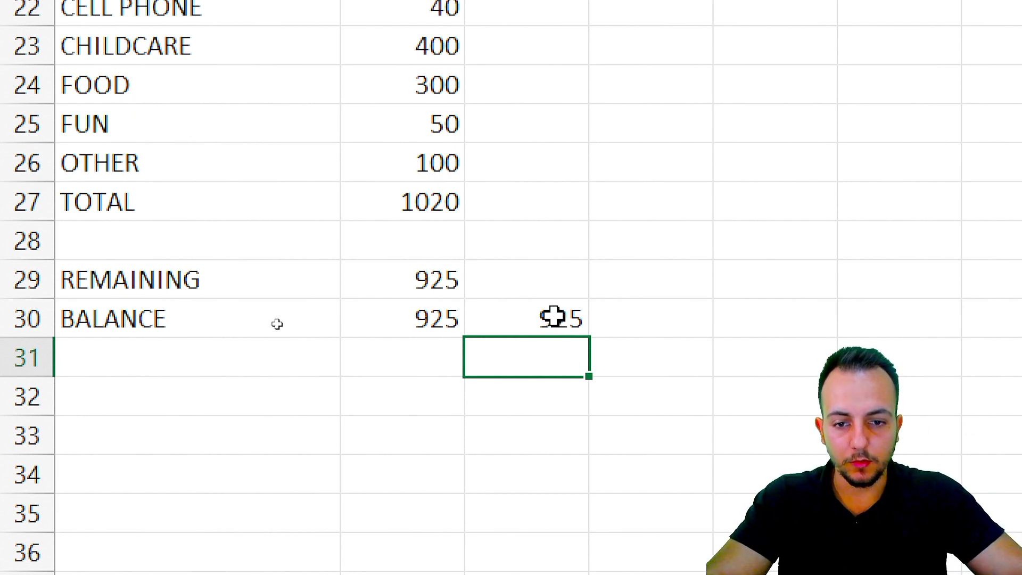
Copy January's REMAINING formula to C29 and fill the February REMAINING and BALANCE formulas across to December in column M.
{"action": "left_click", "coordinate": [420, 293]}
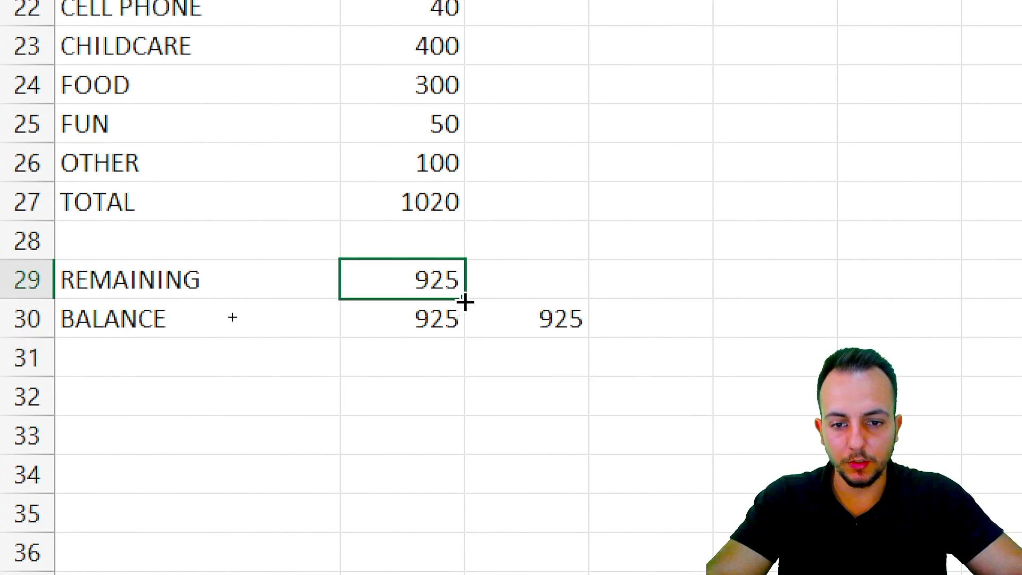
{"action": "left_click_drag", "start_coordinate": [465, 302], "coordinate": [548, 301]}
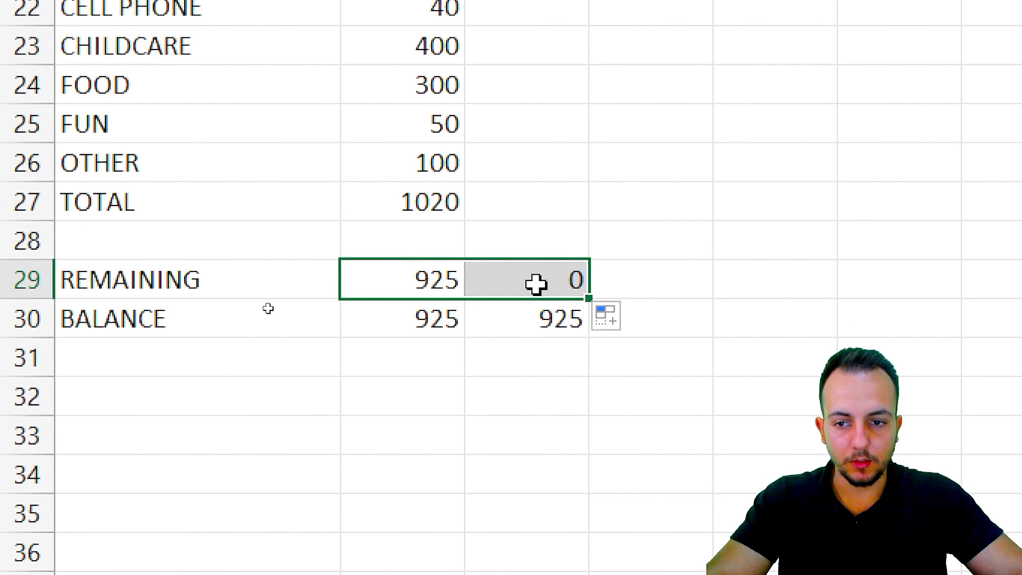
{"action": "left_click_drag", "start_coordinate": [553, 275], "coordinate": [562, 325]}
{"action": "left_click", "coordinate": [552, 308]}
{"action": "left_click", "coordinate": [552, 290]}
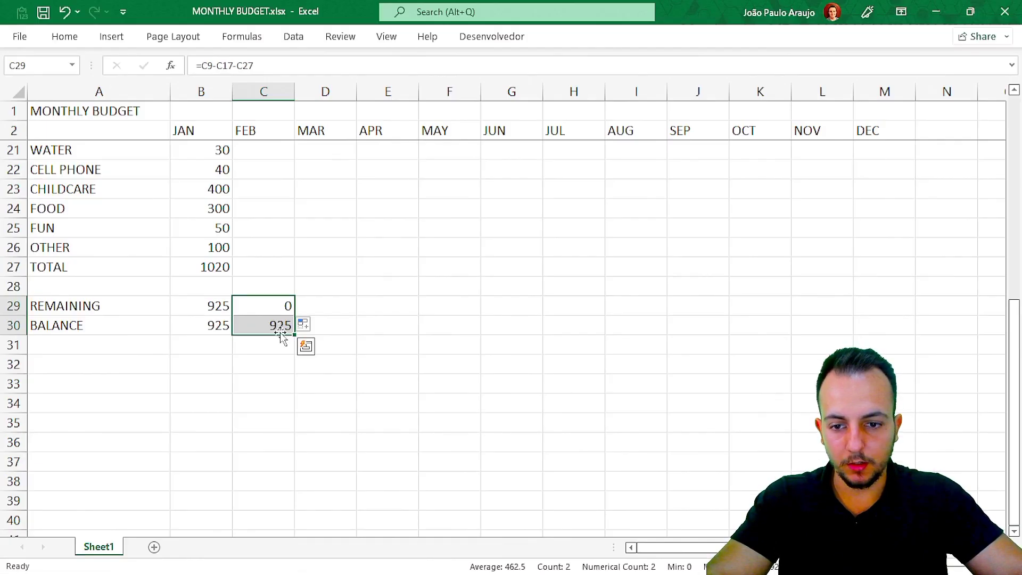
{"action": "left_click_drag", "start_coordinate": [293, 335], "coordinate": [886, 337]}
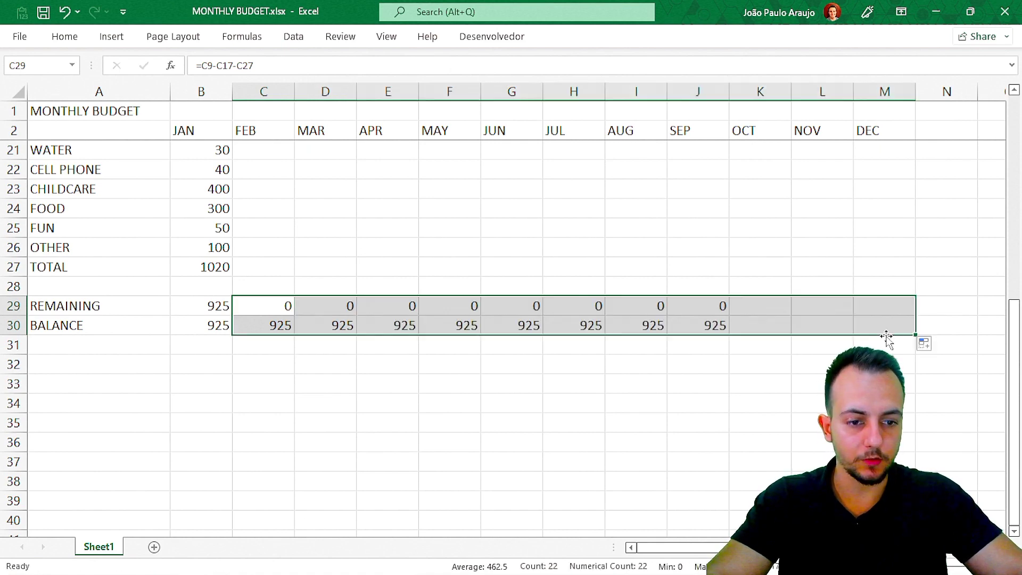
{"action": "left_click", "coordinate": [610, 394]}
Fill the variable expenses TOTAL formula from B27 across to December in M27.
{"action": "scroll", "coordinate": [261, 268], "scroll_direction": "up", "scroll_amount": 2}
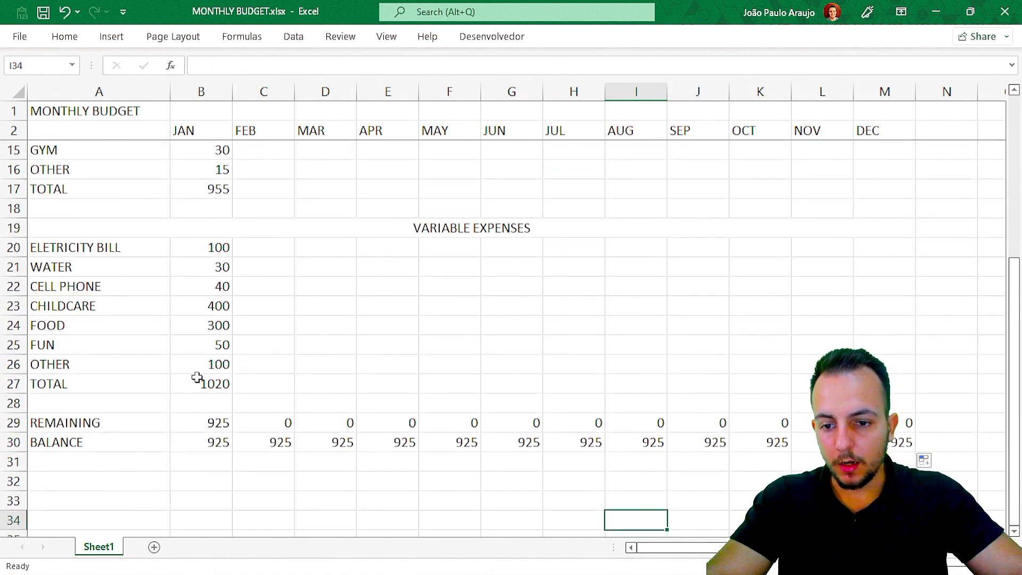
{"action": "left_click", "coordinate": [221, 379]}
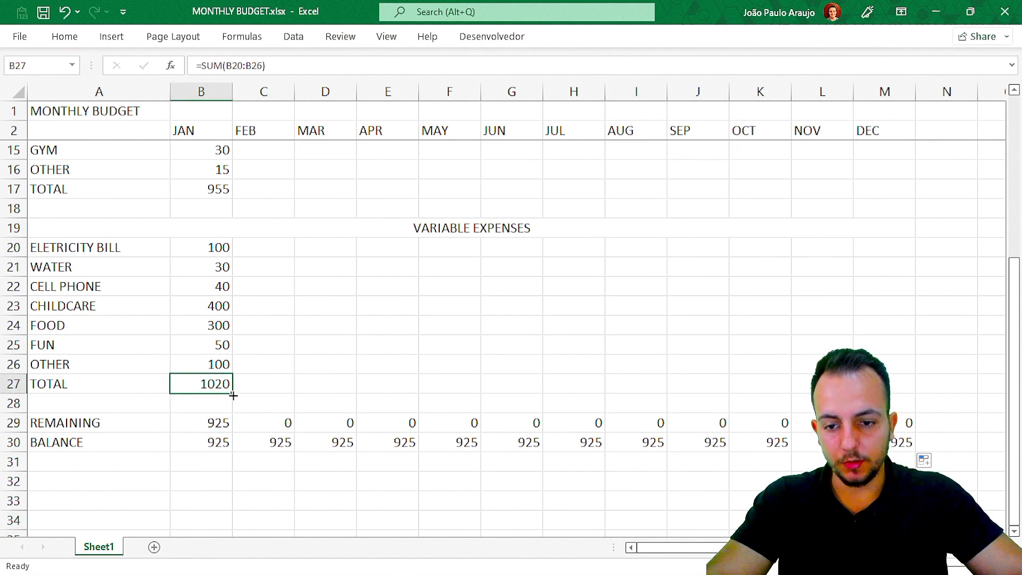
{"action": "left_click_drag", "start_coordinate": [233, 395], "coordinate": [899, 397]}
Fill the fixed expenses TOTAL formula from B17 across to December in M17.
{"action": "scroll", "coordinate": [491, 330], "scroll_direction": "up", "scroll_amount": 1}
{"action": "scroll", "coordinate": [491, 330], "scroll_direction": "up", "scroll_amount": 2}
{"action": "left_click", "coordinate": [213, 366]}
{"action": "left_click_drag", "start_coordinate": [232, 373], "coordinate": [766, 366]}
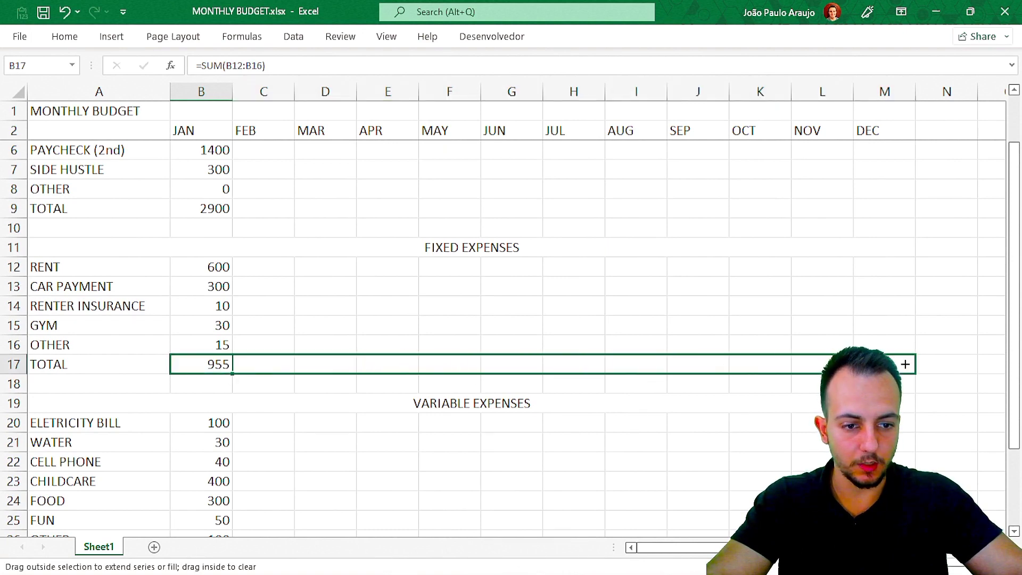
{"action": "left_click_drag", "start_coordinate": [905, 364], "coordinate": [905, 364]}
Fill the income TOTAL formula from B9 across to December in M9.
{"action": "scroll", "coordinate": [481, 312], "scroll_direction": "up", "scroll_amount": 1}
{"action": "left_click", "coordinate": [211, 270]}
{"action": "left_click_drag", "start_coordinate": [233, 277], "coordinate": [886, 276]}
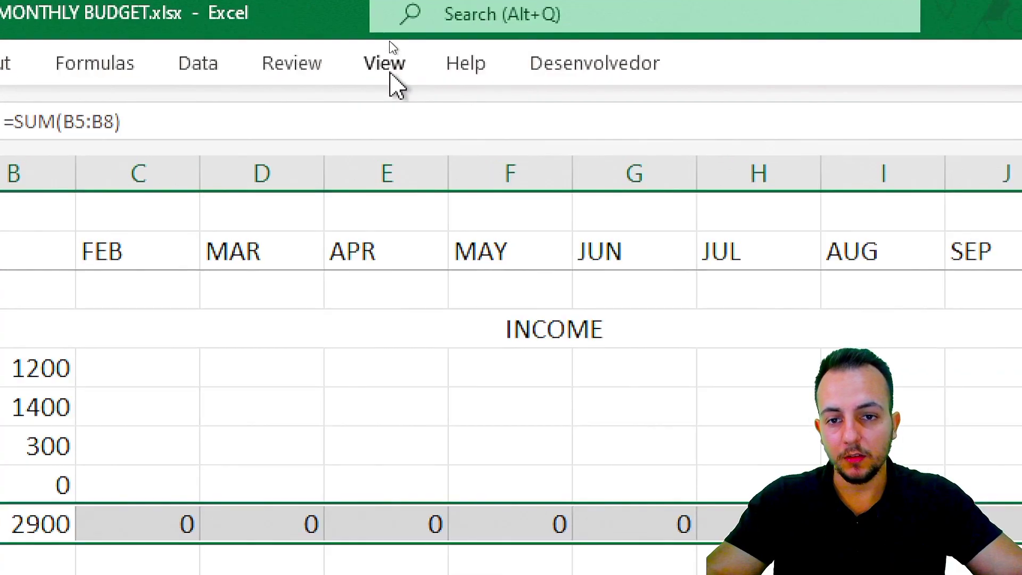
Hide the worksheet gridlines and return to the first January income cell, B5.
{"action": "left_click", "coordinate": [387, 38]}
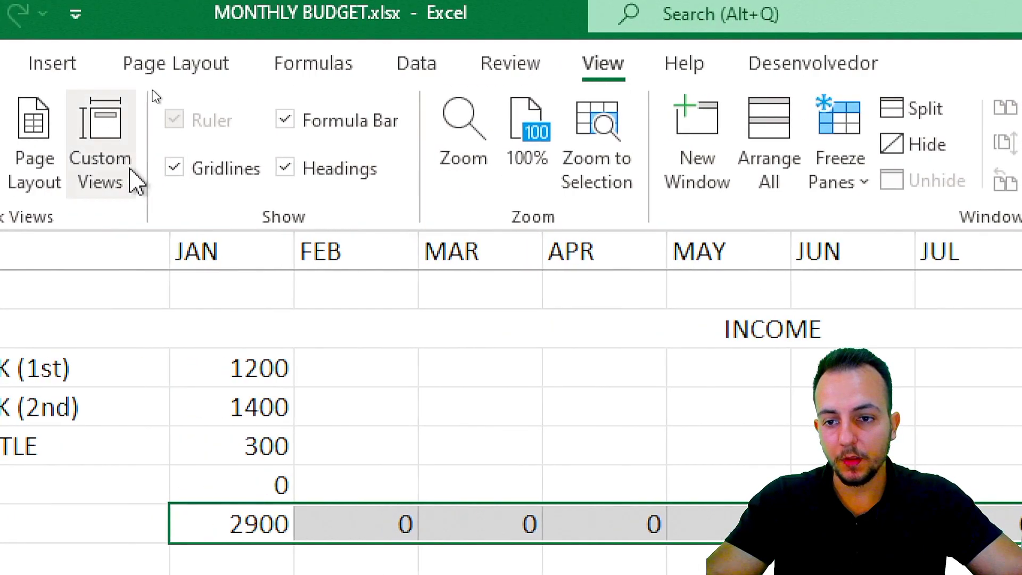
{"action": "left_click", "coordinate": [212, 179]}
{"action": "left_click", "coordinate": [474, 378]}
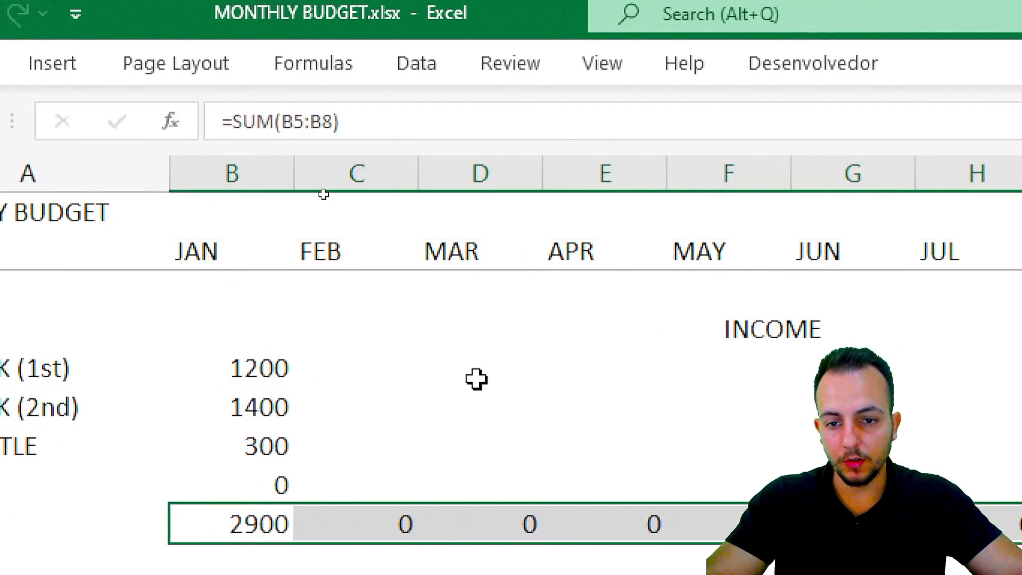
{"action": "left_click", "coordinate": [466, 373]}
{"action": "left_click", "coordinate": [264, 357]}
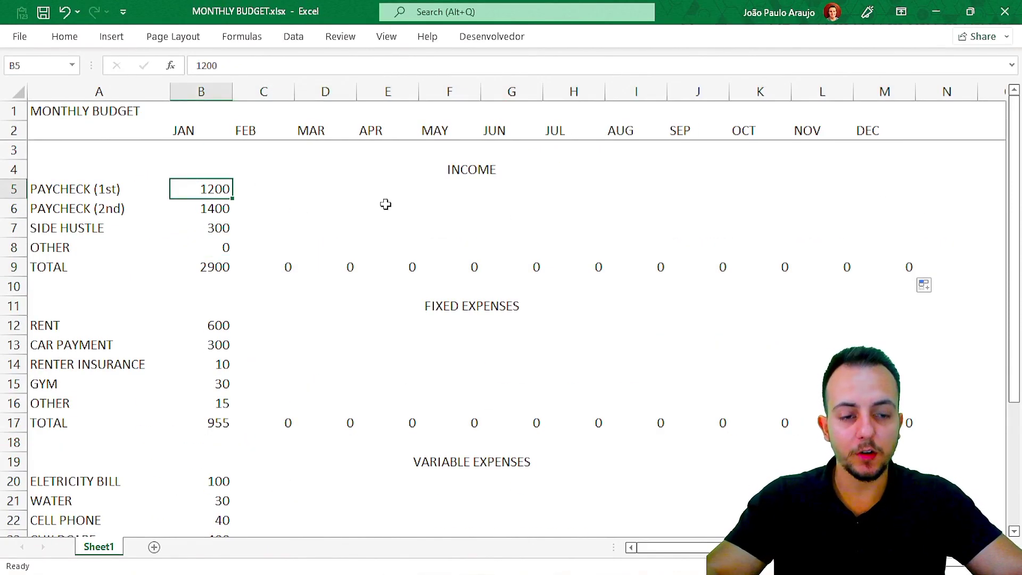
Merge and center the MONTHLY BUDGET title across A1:M1.
{"action": "scroll", "coordinate": [394, 224], "scroll_direction": "down", "scroll_amount": 5}
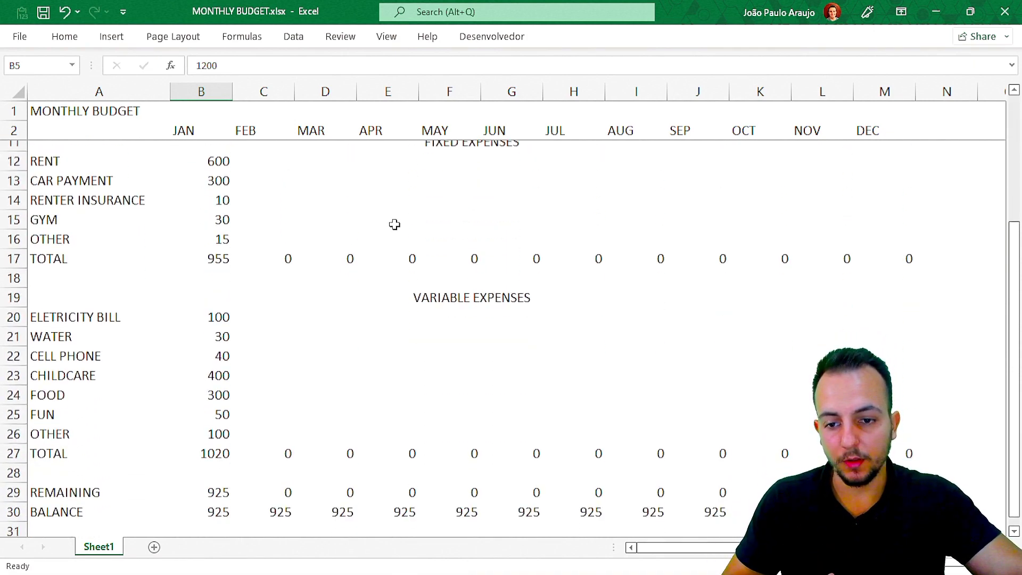
{"action": "scroll", "coordinate": [395, 226], "scroll_direction": "up", "scroll_amount": 5}
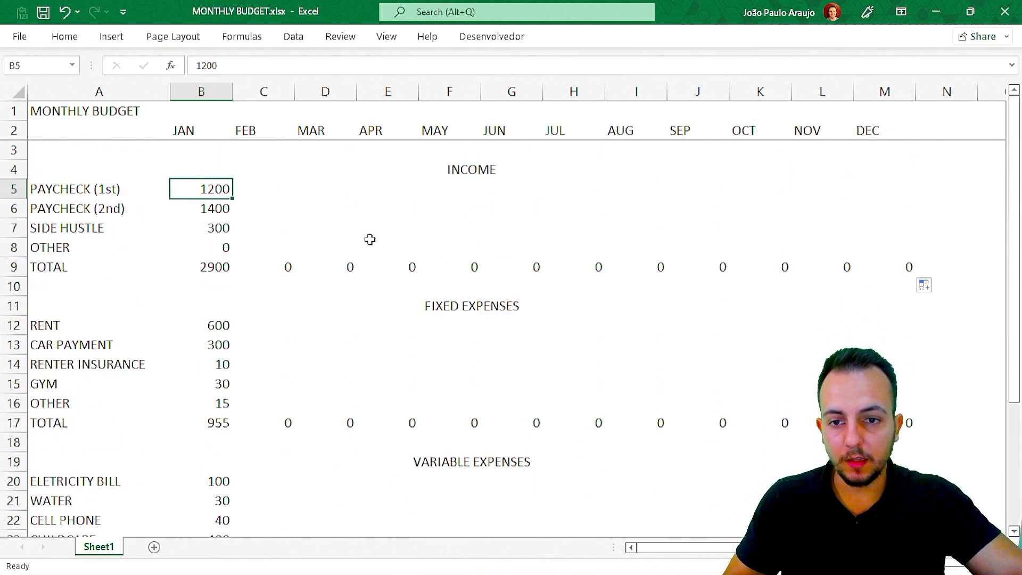
{"action": "left_click", "coordinate": [71, 111]}
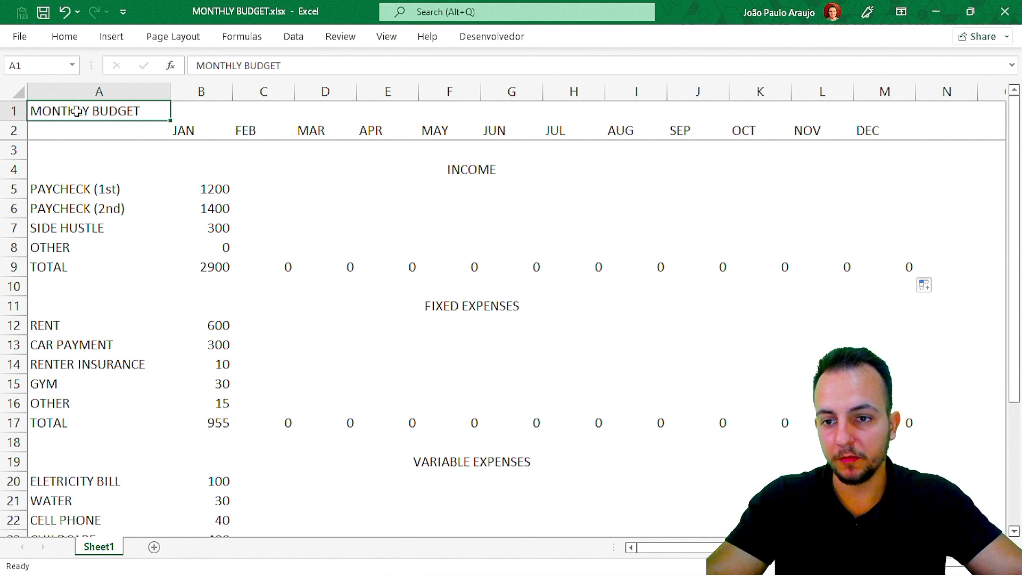
{"action": "left_click_drag", "start_coordinate": [88, 111], "coordinate": [886, 93]}
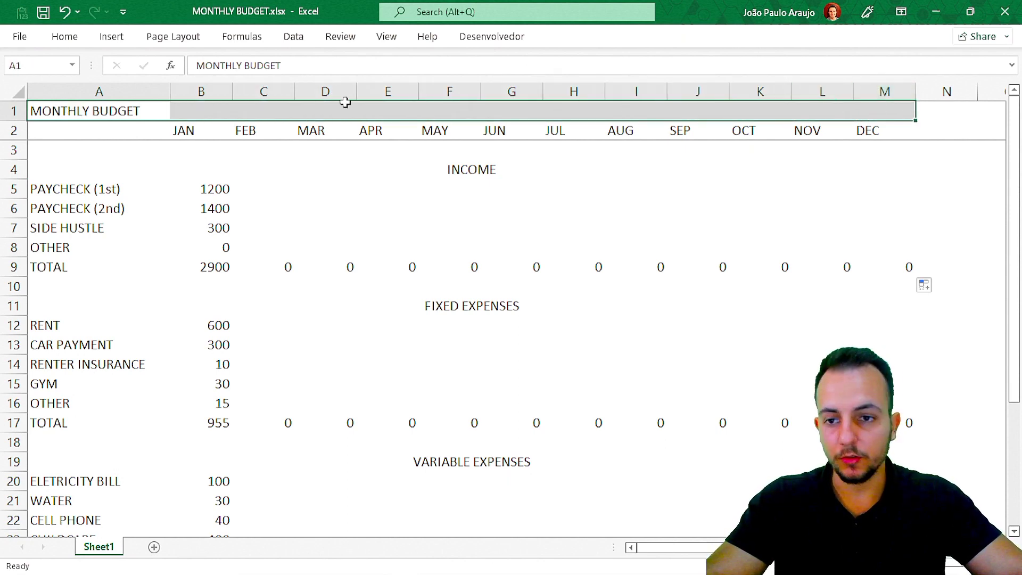
{"action": "left_click", "coordinate": [66, 37]}
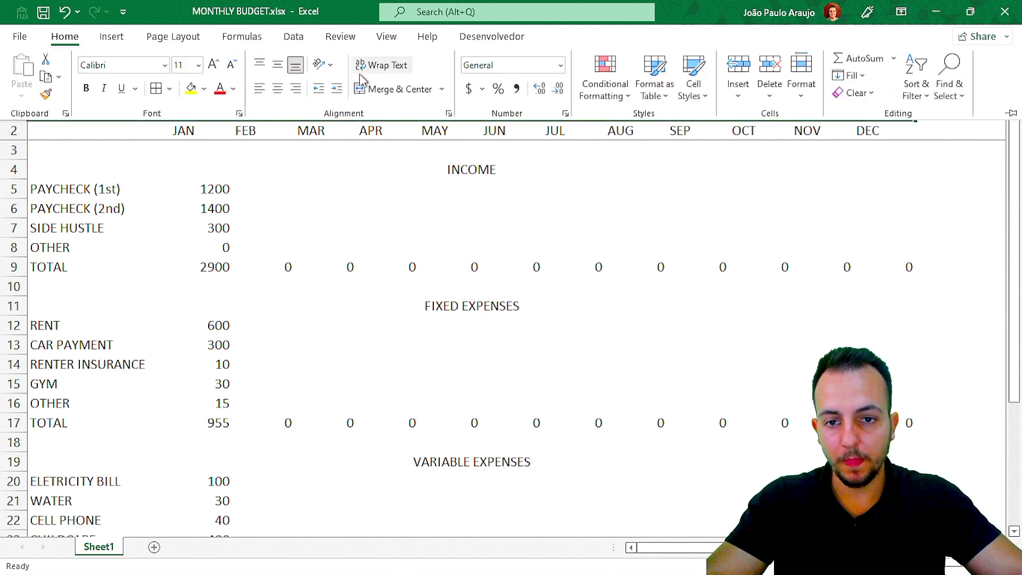
{"action": "left_click", "coordinate": [392, 91]}
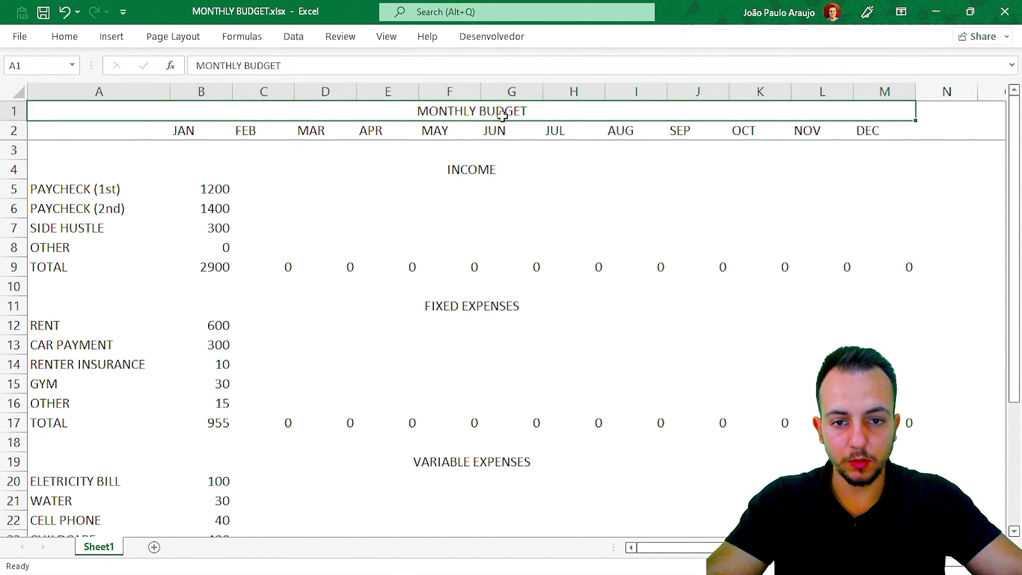
Apply all borders to the title and month header rows, A1:M2.
{"action": "left_click_drag", "start_coordinate": [506, 115], "coordinate": [496, 126]}
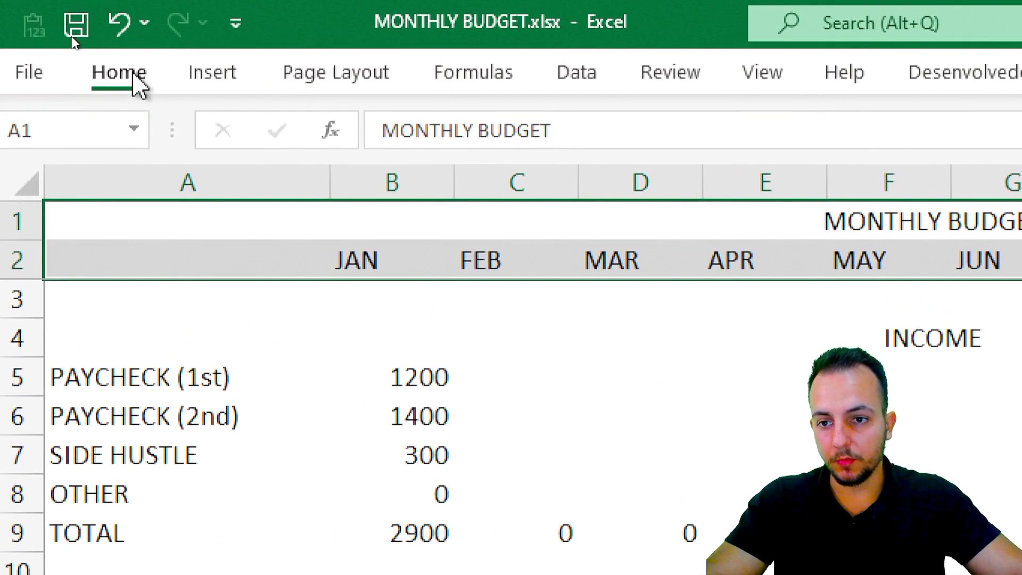
{"action": "left_click", "coordinate": [71, 39]}
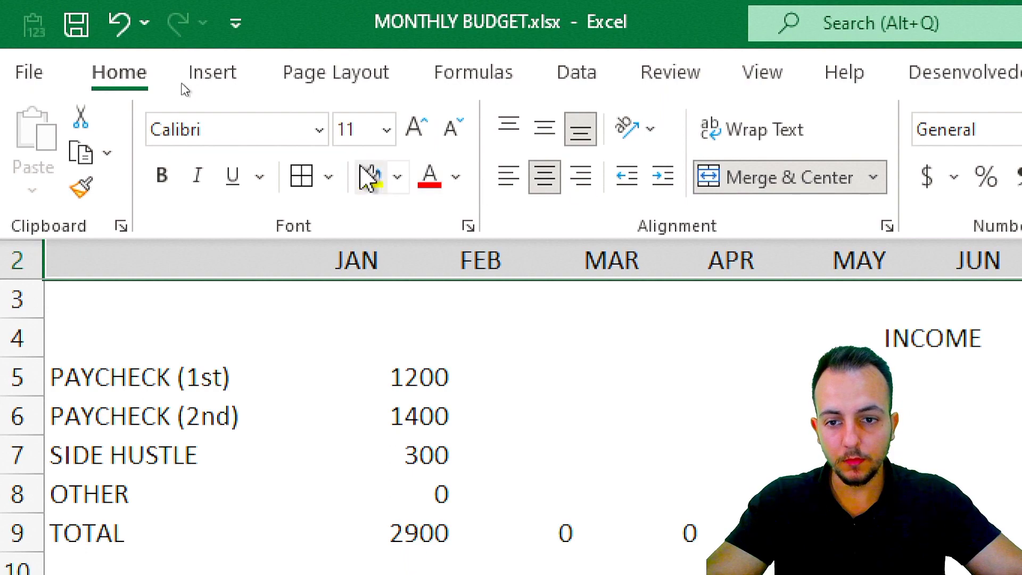
{"action": "left_click", "coordinate": [329, 178]}
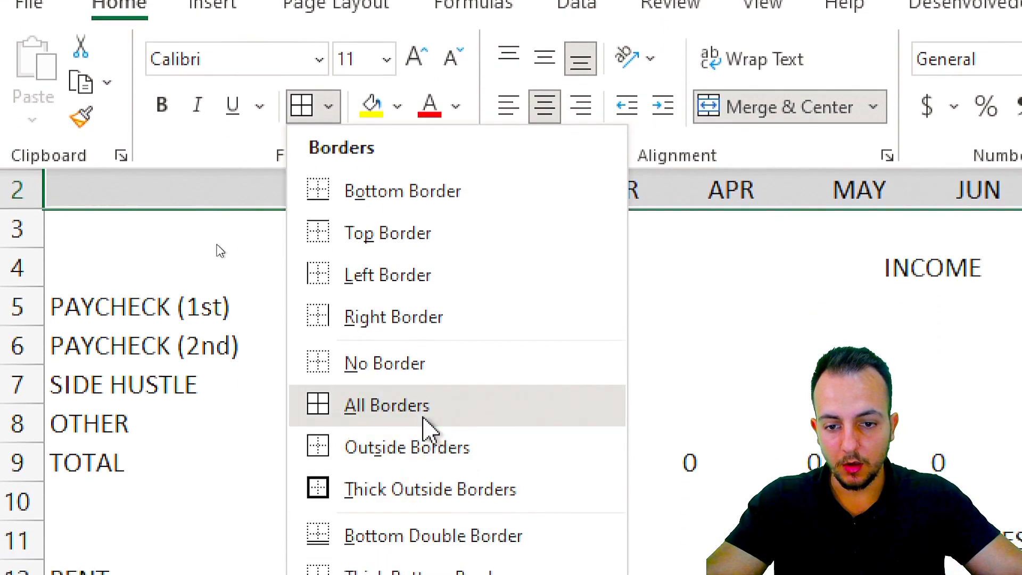
{"action": "left_click", "coordinate": [426, 478]}
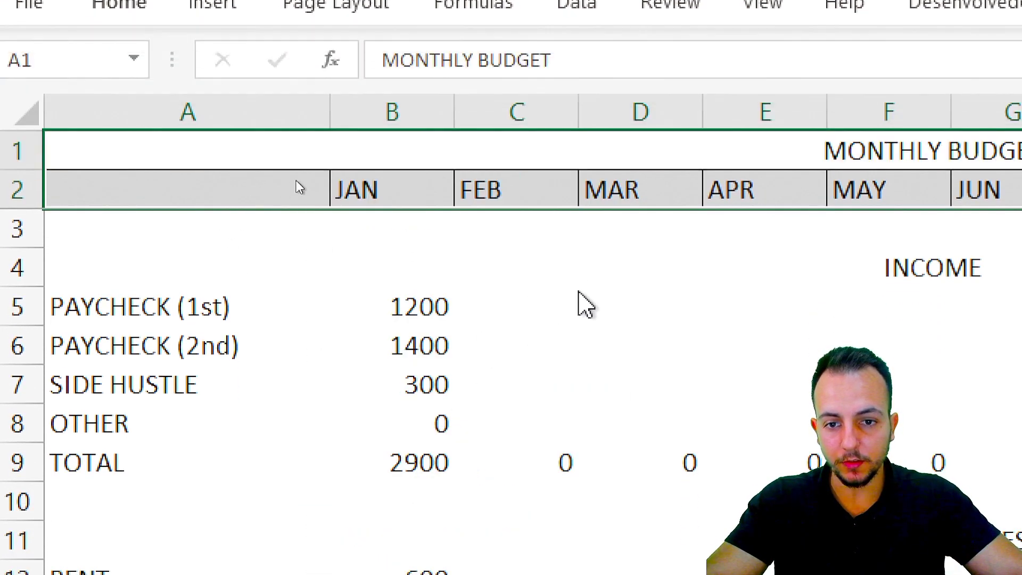
{"action": "left_click", "coordinate": [627, 307]}
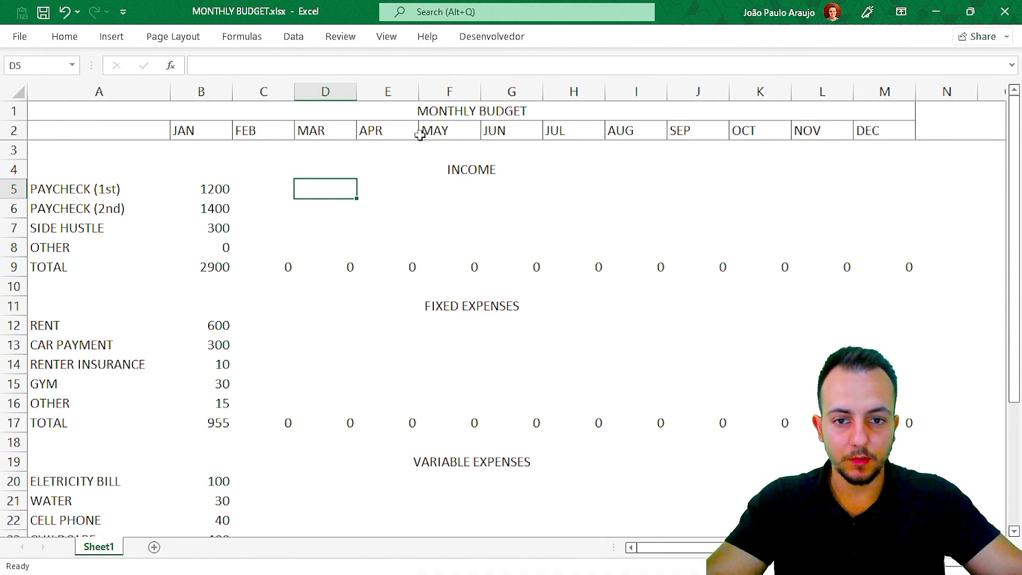
Align the text in header rows A1:M2 to the middle vertically and center it horizontally.
{"action": "left_click_drag", "start_coordinate": [430, 105], "coordinate": [426, 128]}
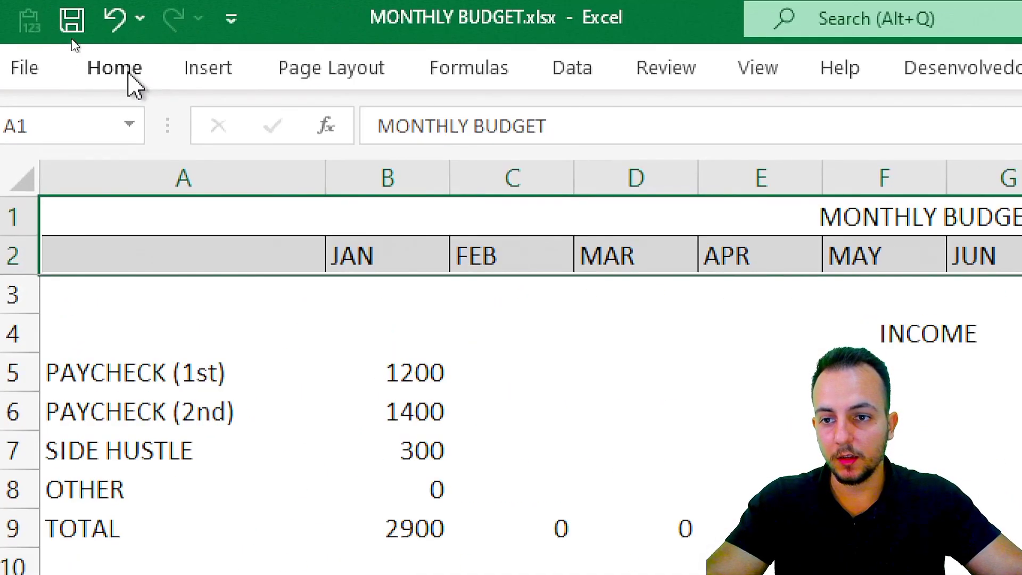
{"action": "left_click", "coordinate": [70, 42]}
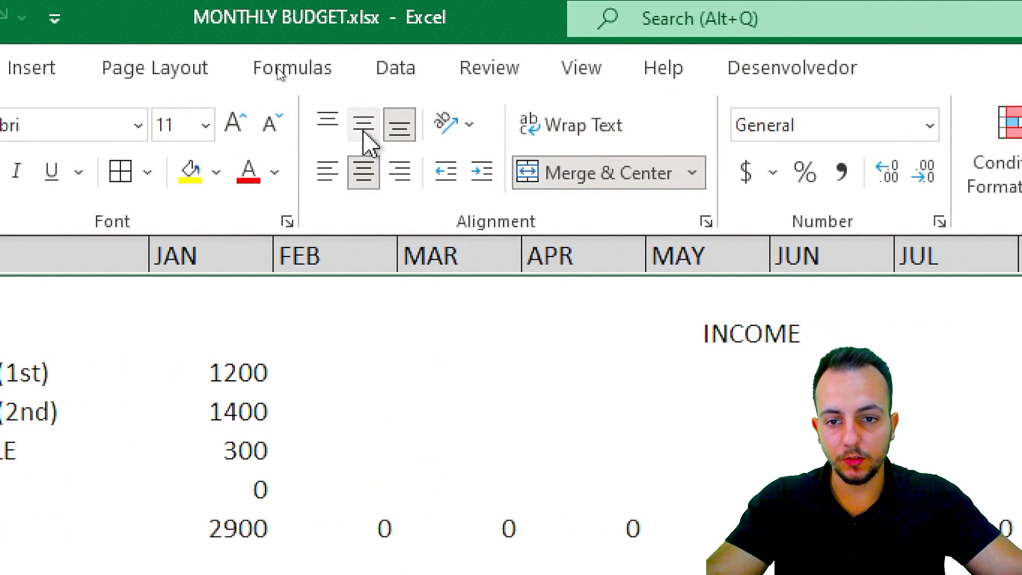
{"action": "left_click", "coordinate": [365, 136]}
{"action": "left_click", "coordinate": [364, 171]}
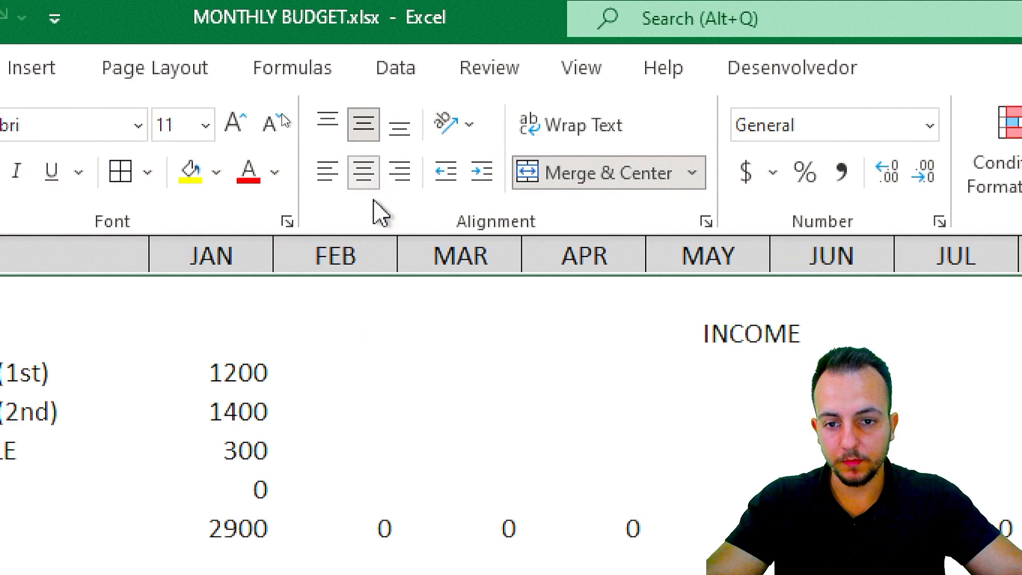
{"action": "left_click", "coordinate": [367, 173]}
Make the header rows A1:M2 bold with a dark gray fill and white font.
{"action": "left_click", "coordinate": [68, 42]}
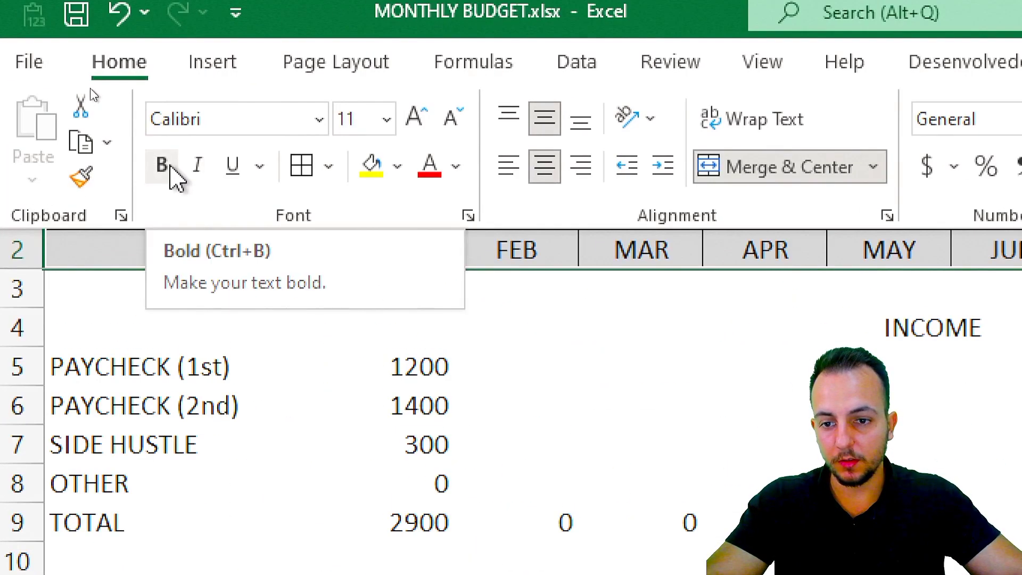
{"action": "left_click", "coordinate": [169, 172]}
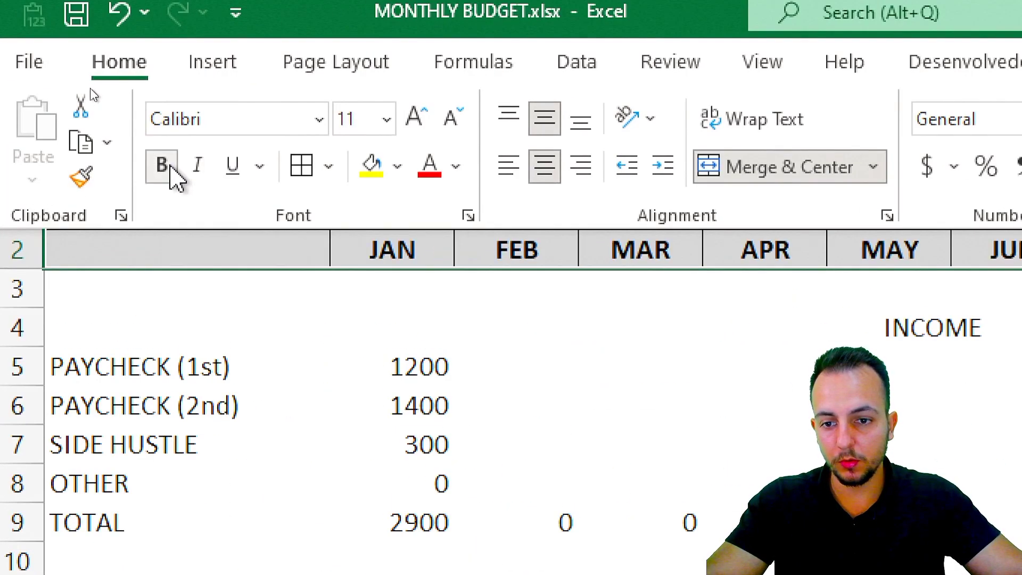
{"action": "left_click", "coordinate": [397, 168]}
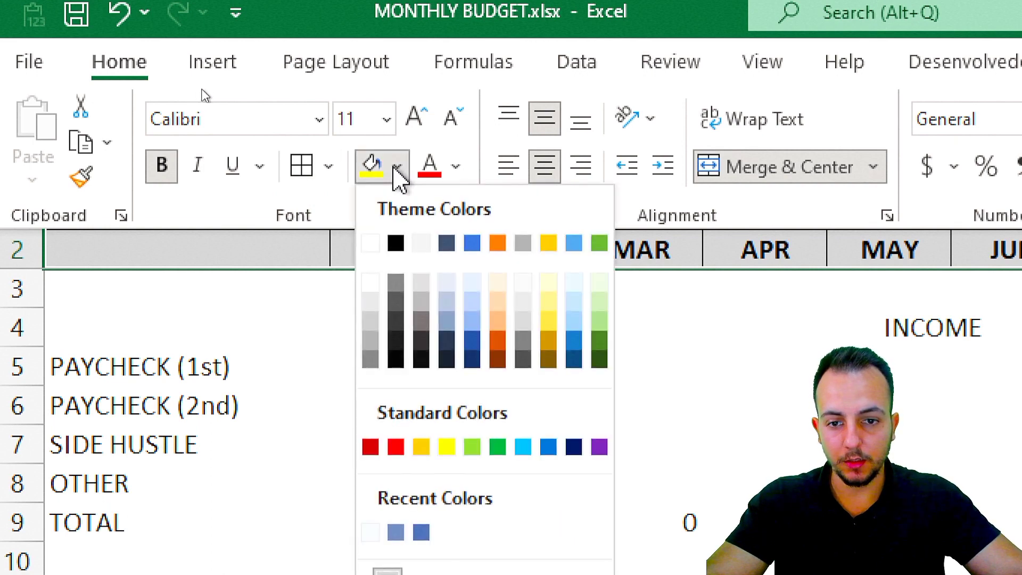
{"action": "left_click", "coordinate": [395, 322]}
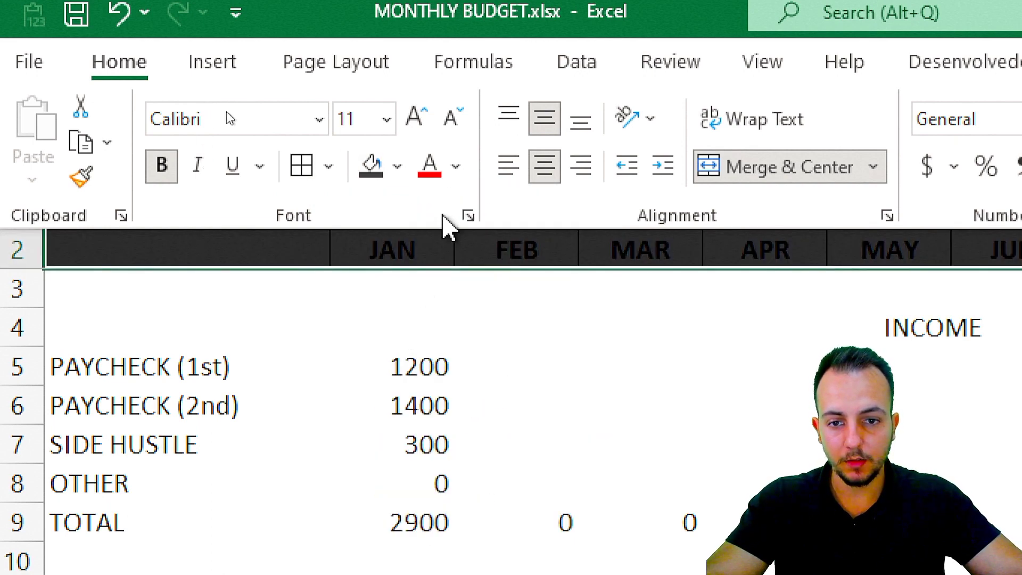
{"action": "left_click", "coordinate": [456, 168]}
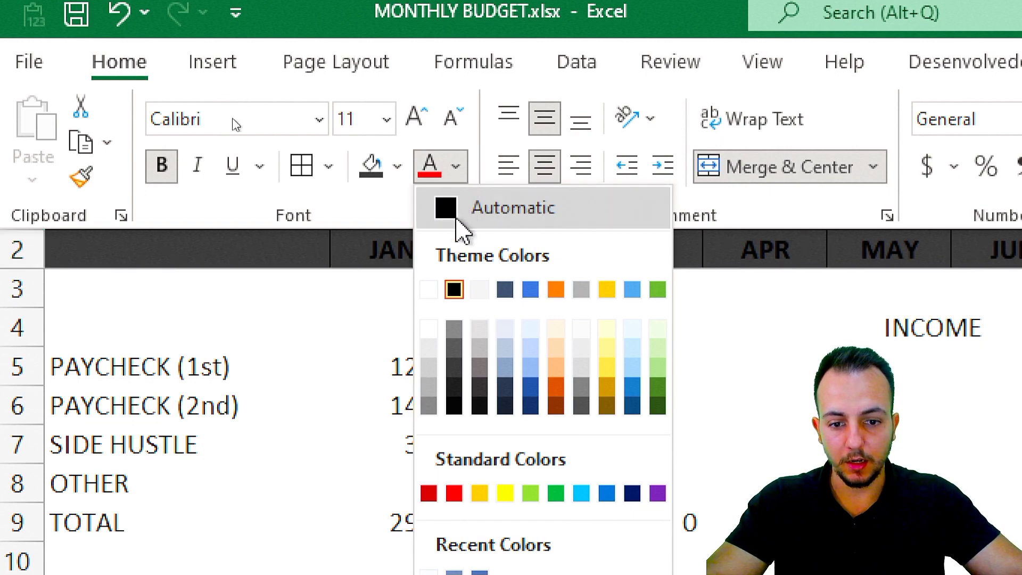
{"action": "left_click", "coordinate": [429, 289]}
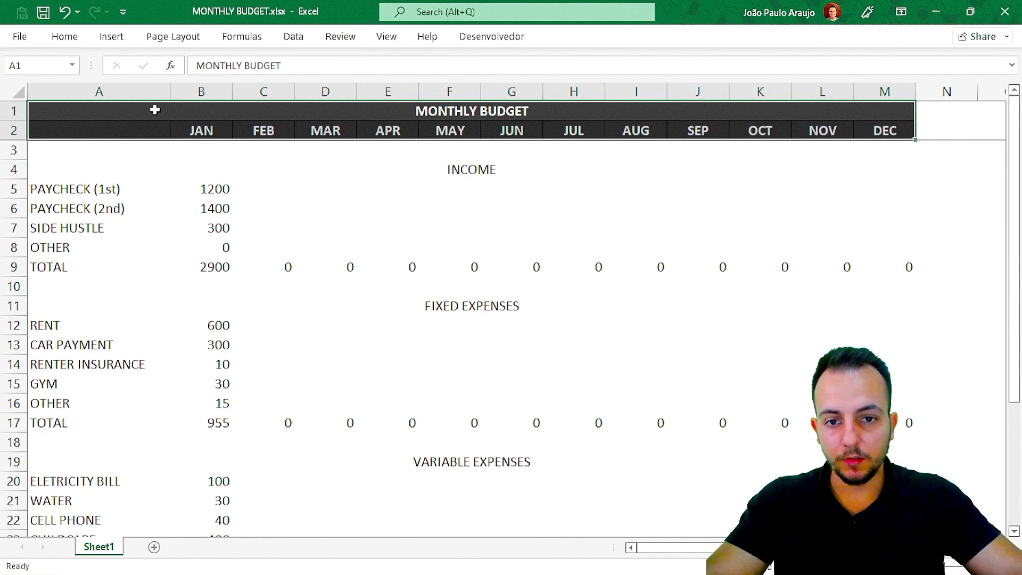
Format the INCOME heading in row 4 with a green fill and bold white text.
{"action": "left_click", "coordinate": [240, 170]}
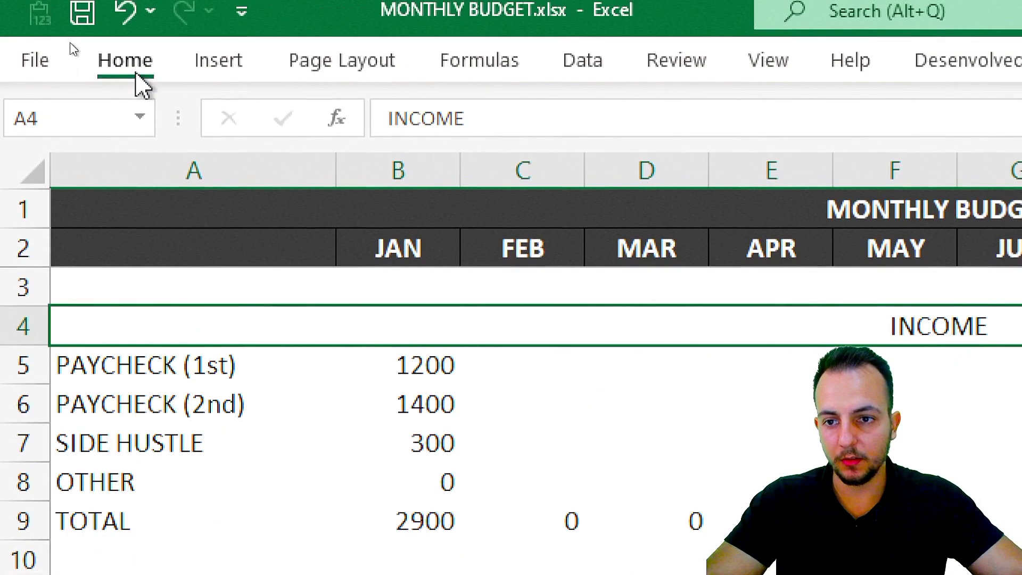
{"action": "left_click", "coordinate": [133, 68]}
{"action": "left_click", "coordinate": [404, 166]}
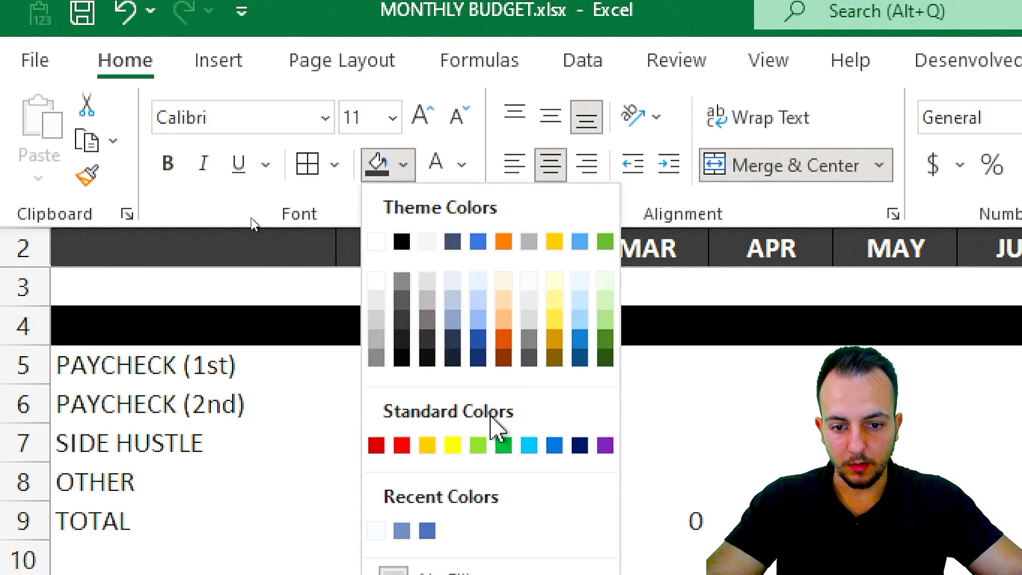
{"action": "left_click", "coordinate": [504, 446]}
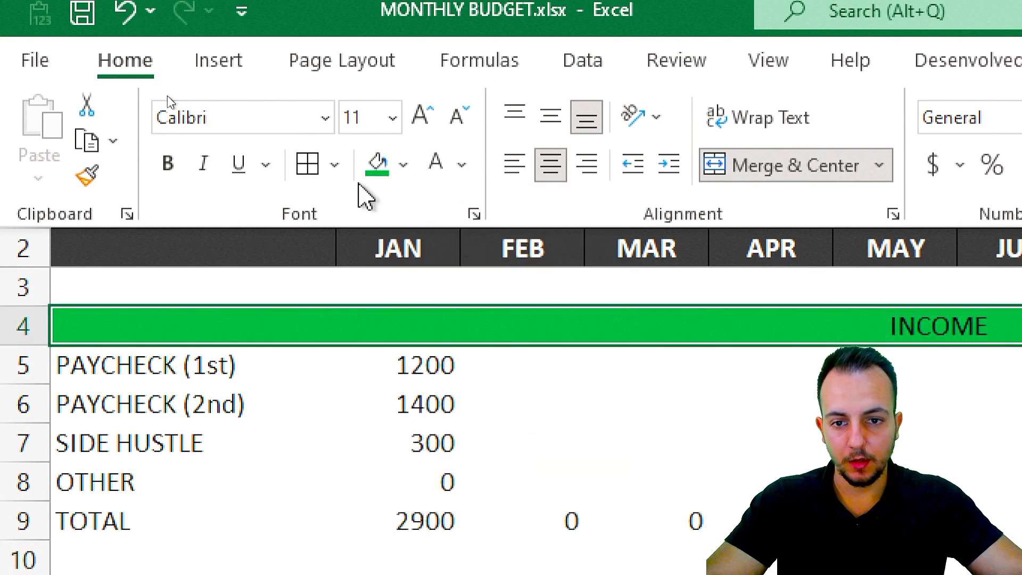
{"action": "left_click", "coordinate": [168, 166]}
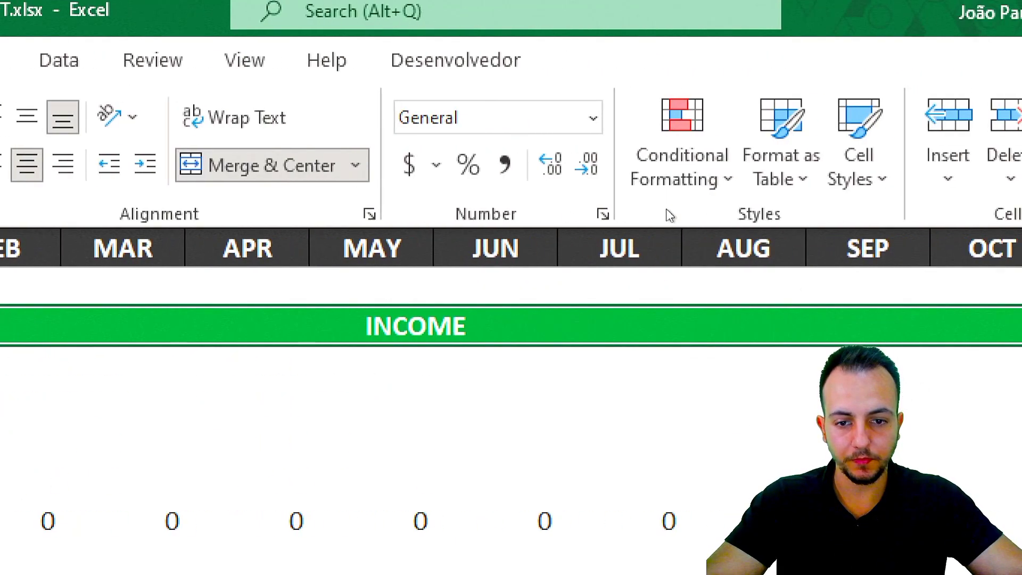
{"action": "left_click", "coordinate": [280, 452]}
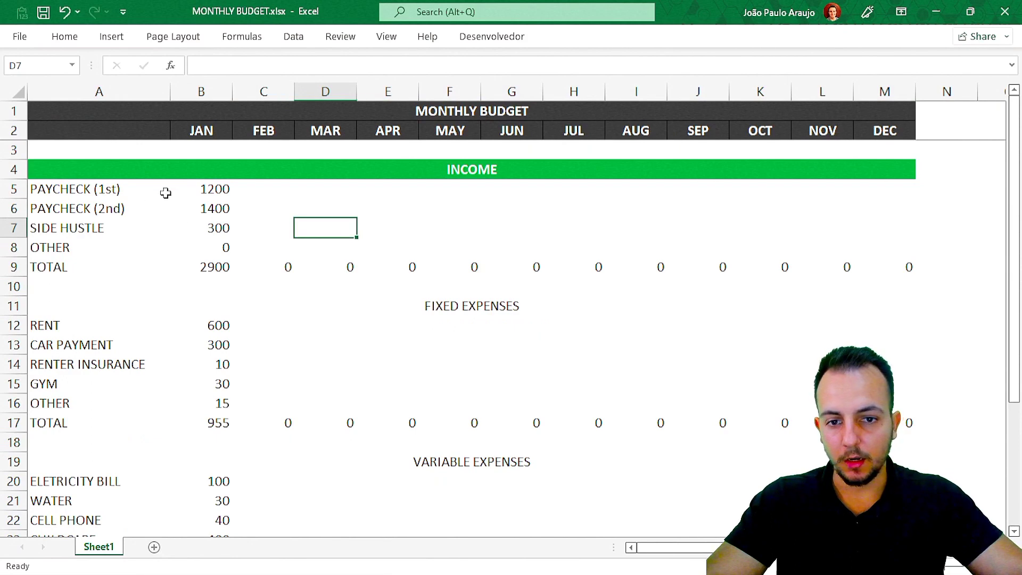
Apply all borders to the income section, A4:M9.
{"action": "left_click_drag", "start_coordinate": [260, 171], "coordinate": [314, 266]}
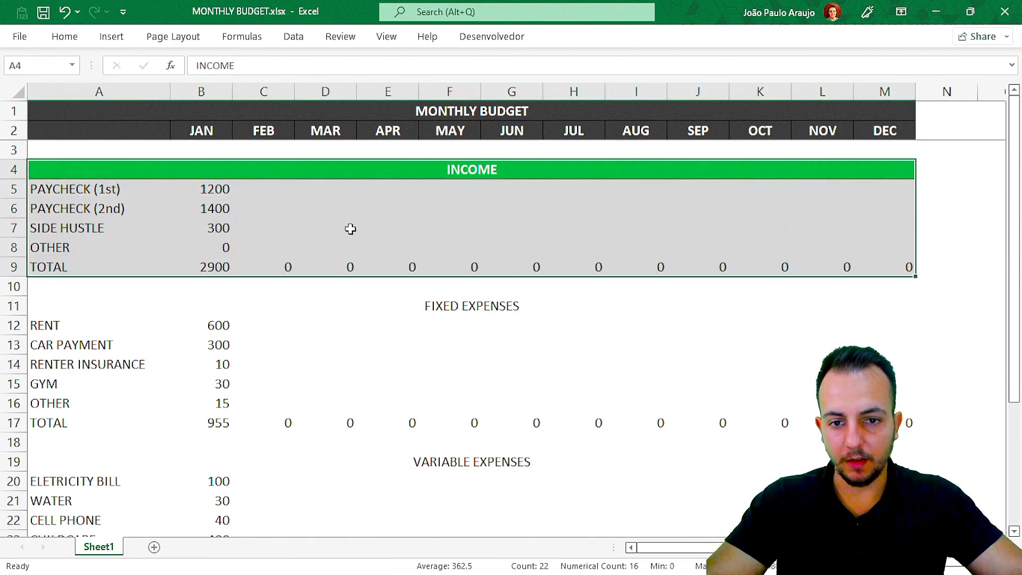
{"action": "left_click", "coordinate": [66, 36]}
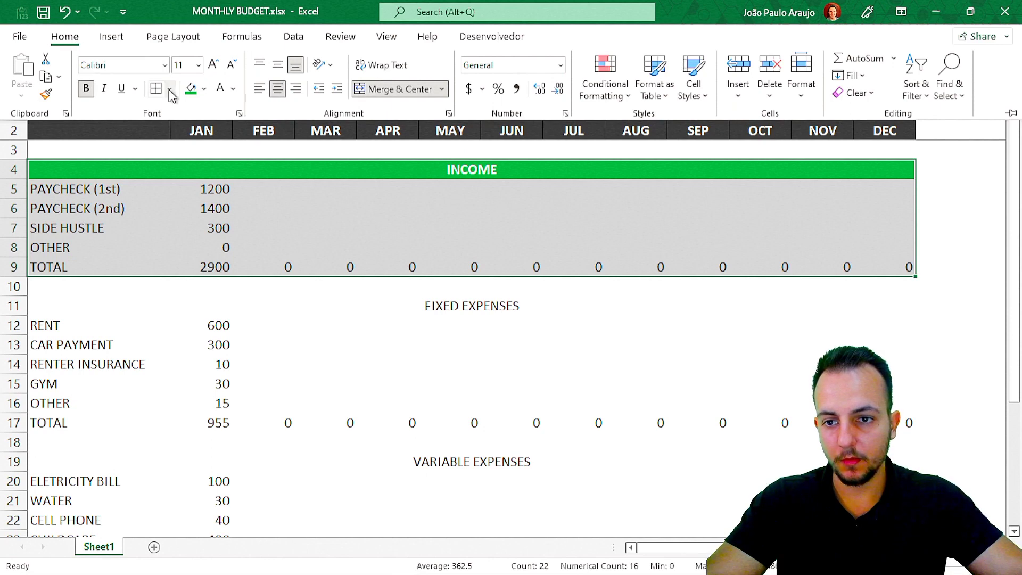
{"action": "left_click", "coordinate": [170, 92]}
{"action": "left_click", "coordinate": [201, 236]}
{"action": "left_click", "coordinate": [388, 227]}
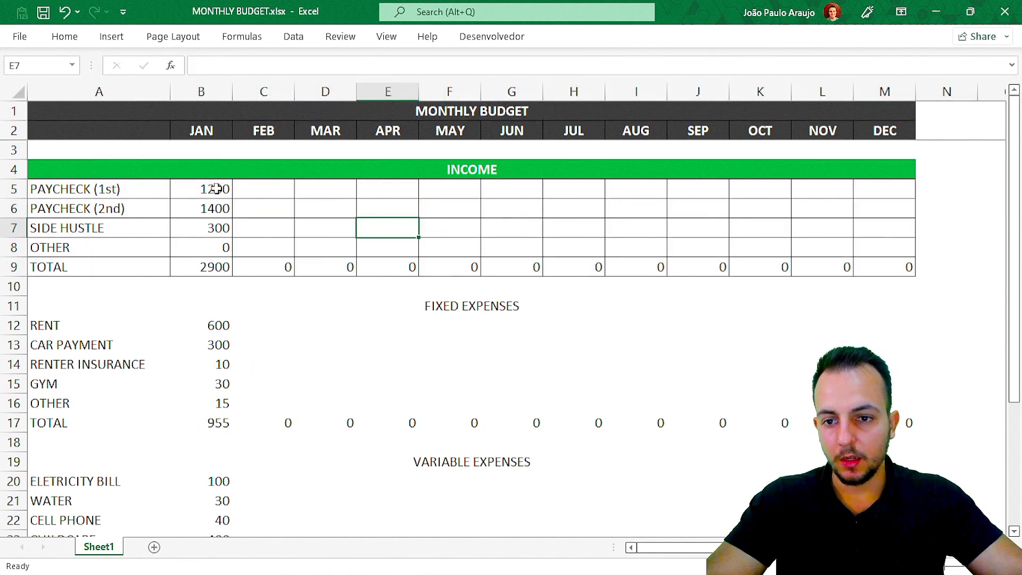
Format the income amounts in B5:M9 with the dollar Accounting number format.
{"action": "left_click_drag", "start_coordinate": [210, 188], "coordinate": [886, 267]}
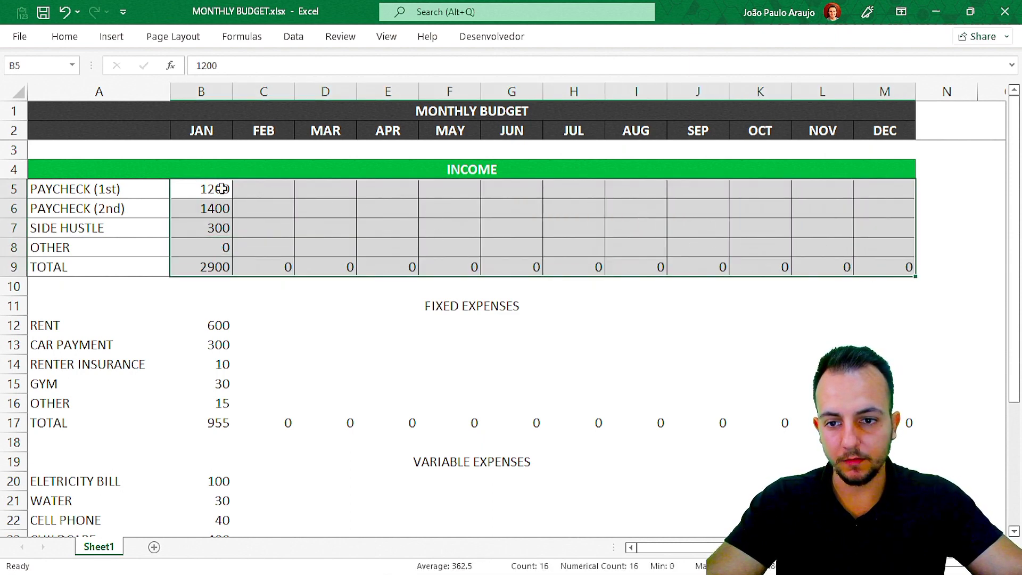
{"action": "left_click", "coordinate": [68, 37]}
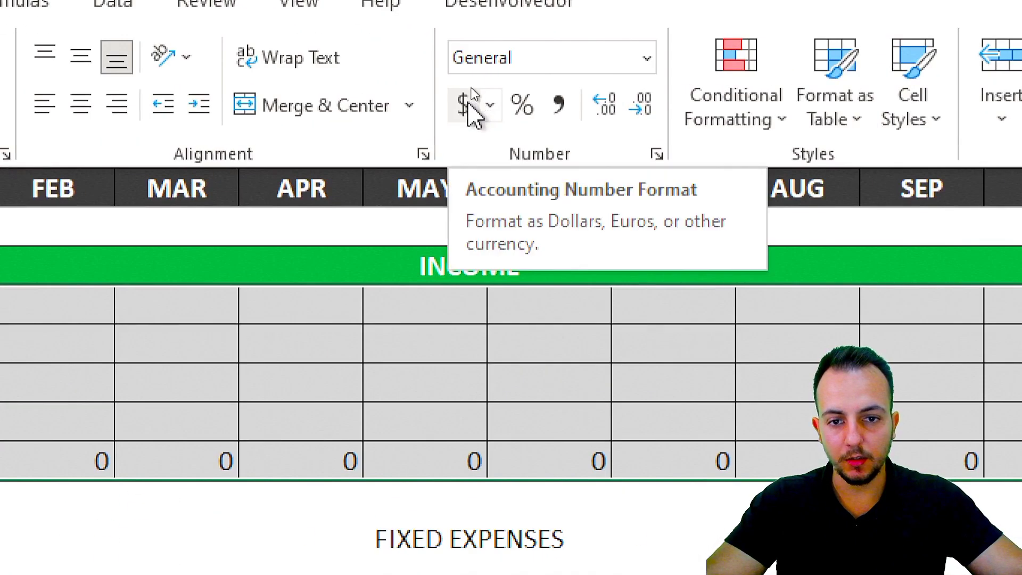
{"action": "left_click", "coordinate": [470, 103]}
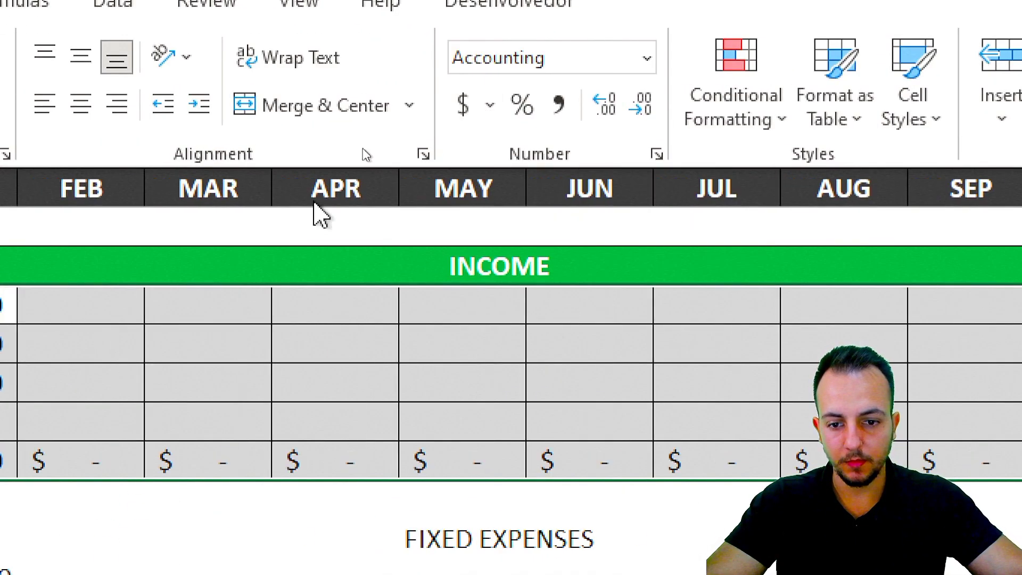
{"action": "left_click", "coordinate": [369, 308]}
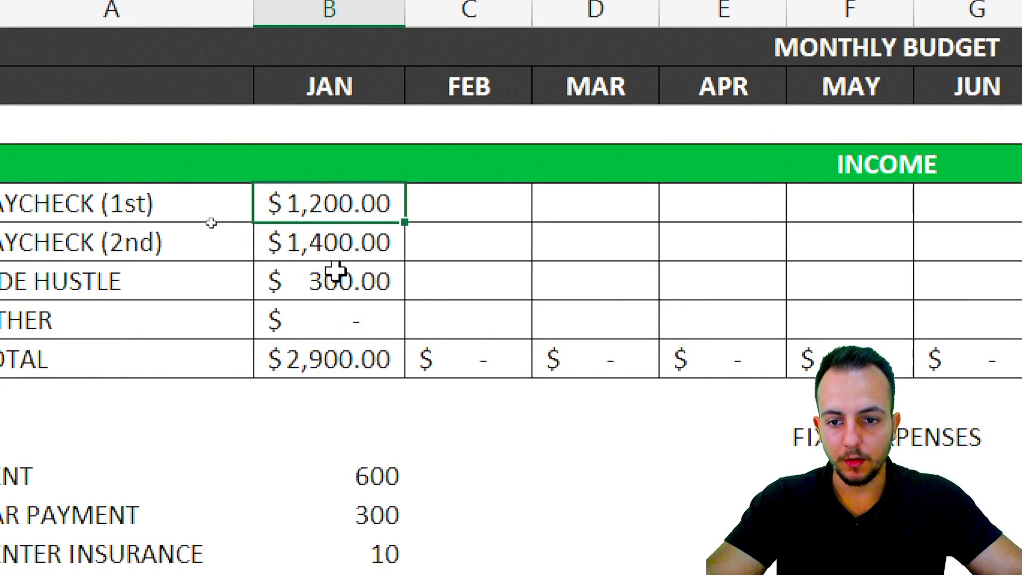
{"action": "left_click_drag", "start_coordinate": [335, 257], "coordinate": [353, 203]}
{"action": "left_click", "coordinate": [335, 237]}
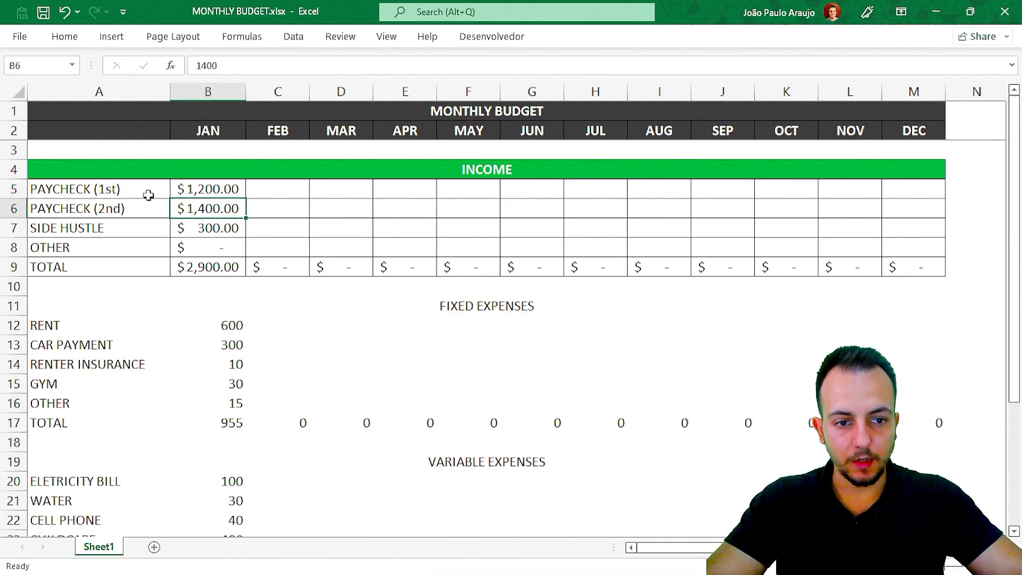
Apply all borders to the fixed expenses section A11:M17 and the dollar Accounting format to its amounts in B12:M17.
{"action": "left_click_drag", "start_coordinate": [510, 307], "coordinate": [477, 422]}
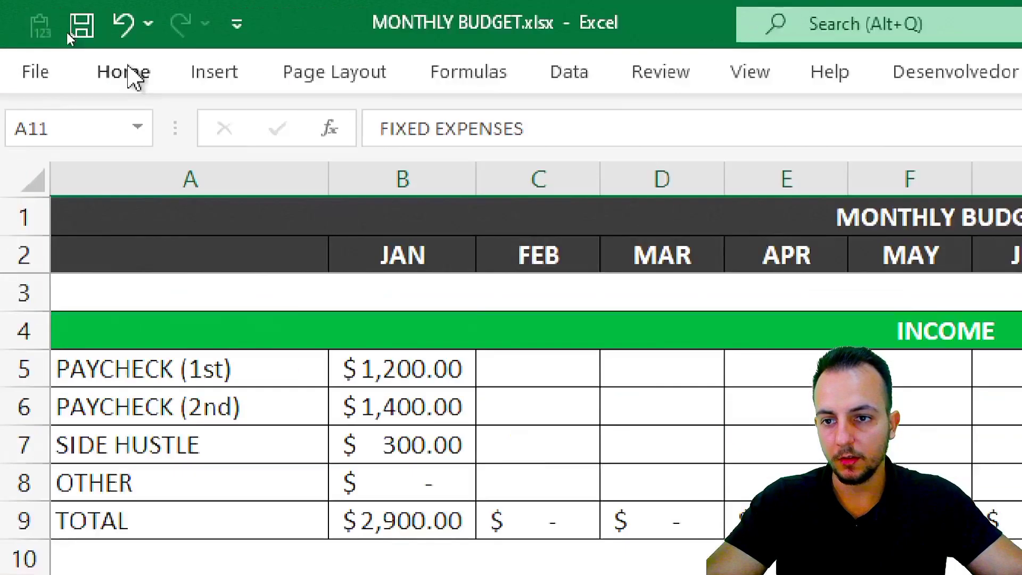
{"action": "left_click", "coordinate": [66, 36]}
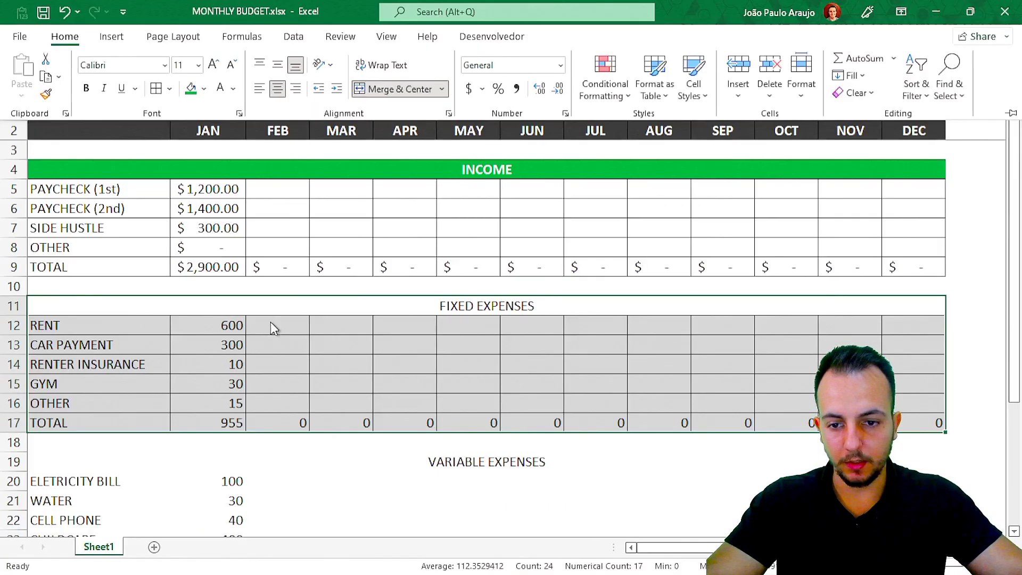
{"action": "left_click", "coordinate": [462, 523]}
{"action": "left_click_drag", "start_coordinate": [462, 523], "coordinate": [1021, 574]}
{"action": "left_click_drag", "start_coordinate": [939, 425], "coordinate": [940, 426]}
{"action": "left_click", "coordinate": [65, 36]}
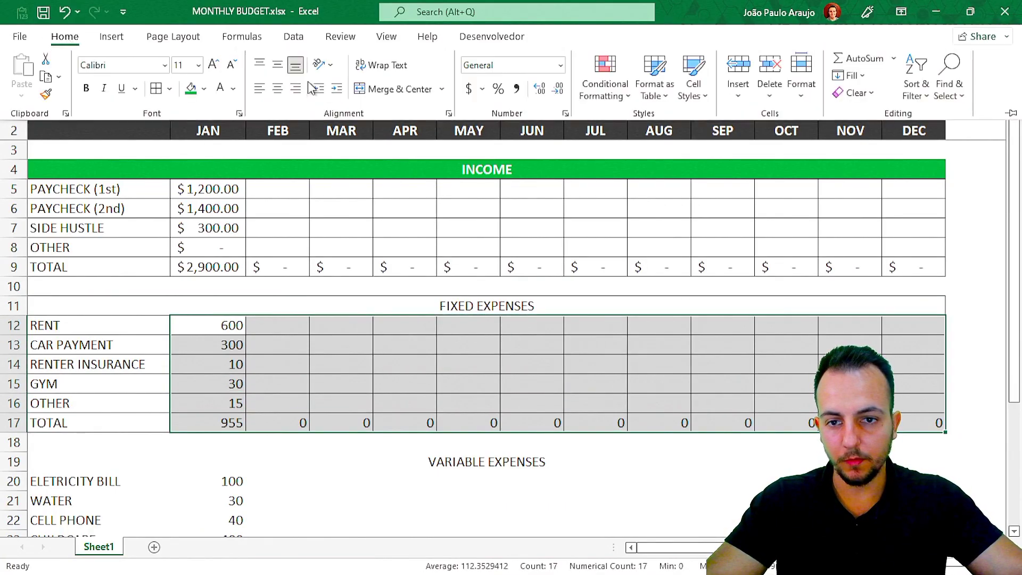
{"action": "left_click", "coordinate": [471, 89]}
Format the FIXED EXPENSES heading in row 11 with bold white text and a gold fill.
{"action": "left_click", "coordinate": [439, 303]}
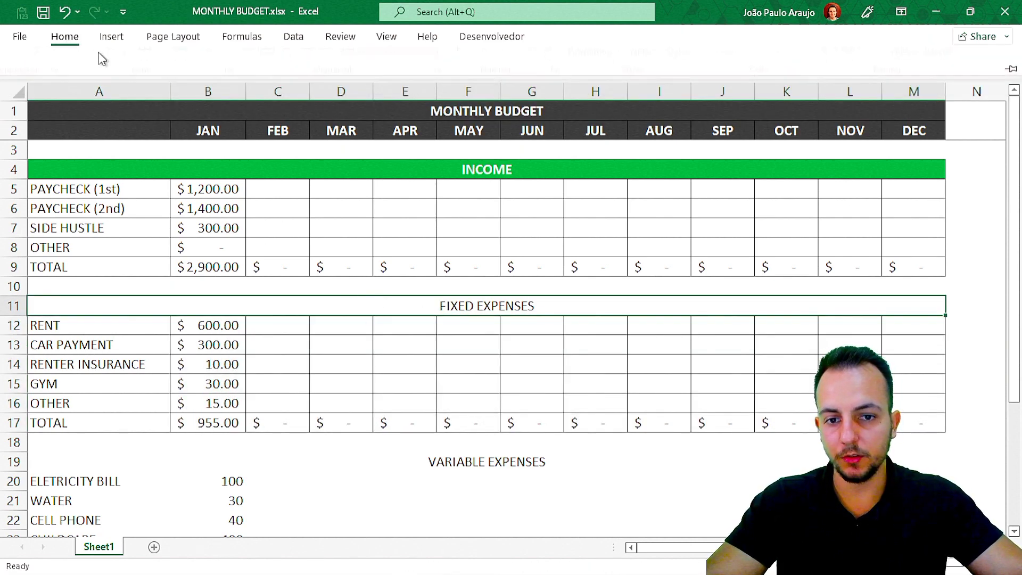
{"action": "left_click", "coordinate": [65, 36]}
{"action": "left_click", "coordinate": [88, 89]}
{"action": "left_click", "coordinate": [222, 91]}
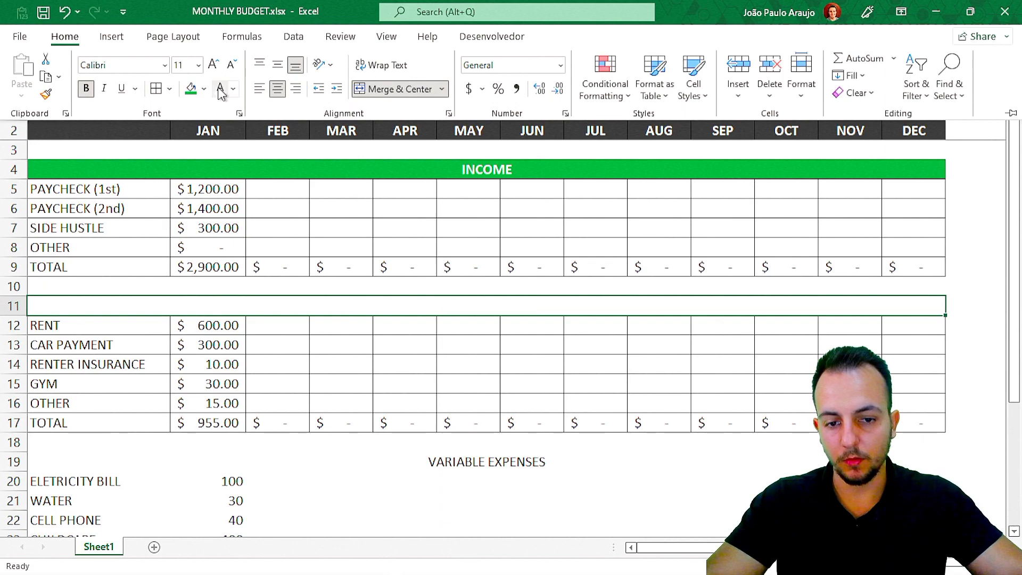
{"action": "left_click", "coordinate": [205, 91]}
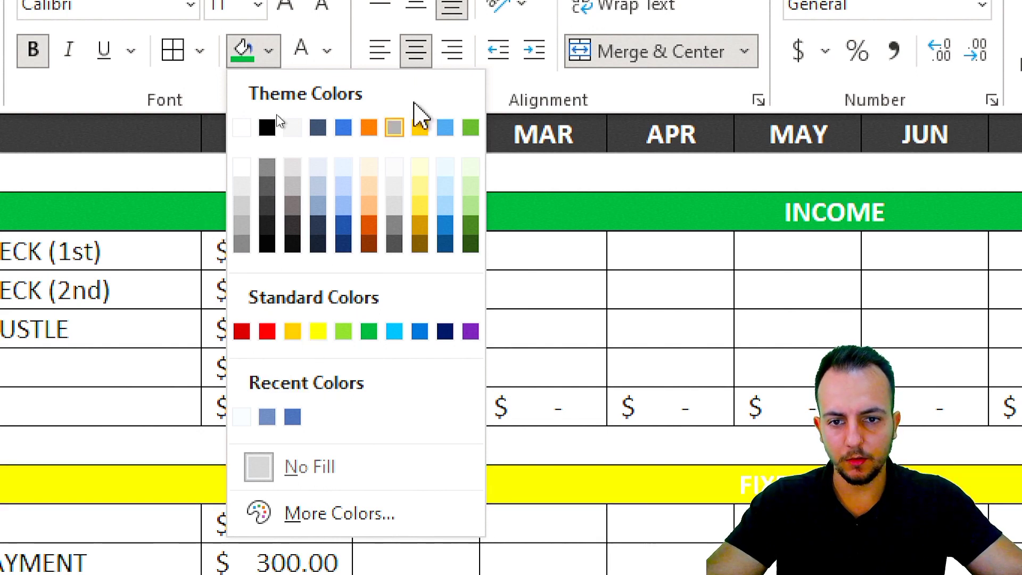
{"action": "left_click", "coordinate": [420, 128]}
{"action": "left_click", "coordinate": [472, 410]}
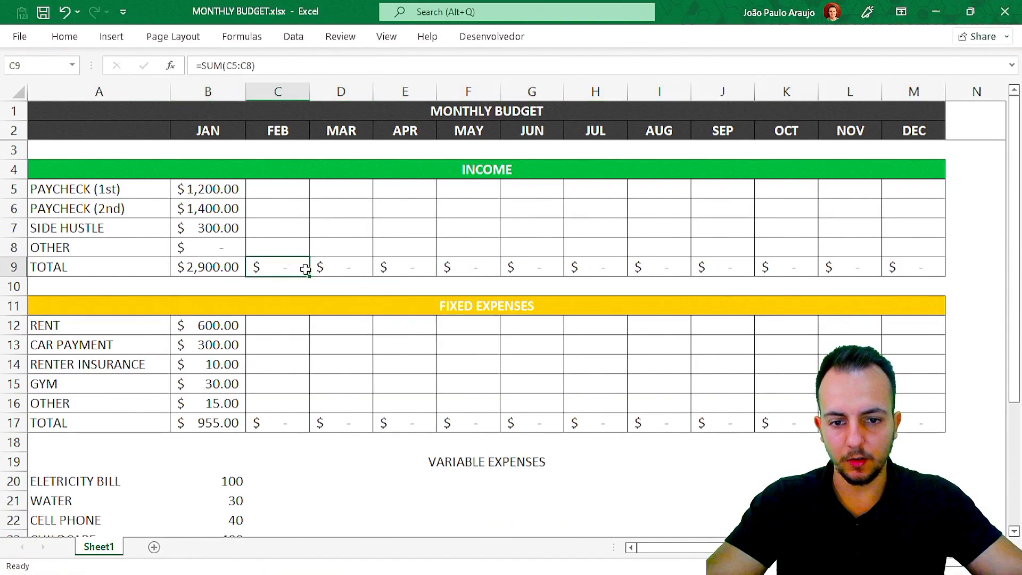
Change the fill of the FIXED EXPENSES heading in row 11 to the standard red.
{"action": "left_click", "coordinate": [361, 301]}
{"action": "left_click", "coordinate": [65, 36]}
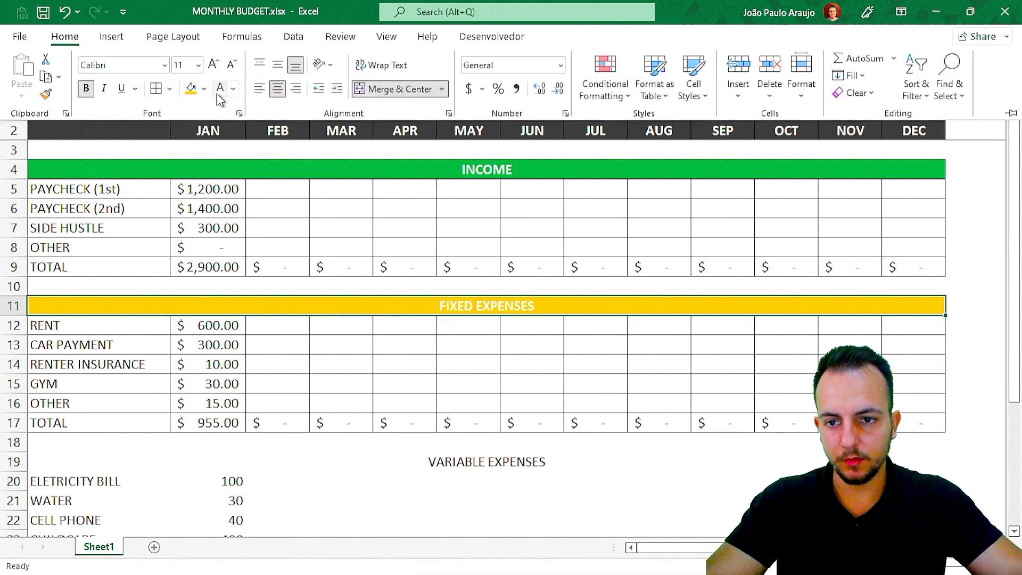
{"action": "left_click", "coordinate": [204, 89]}
{"action": "left_click", "coordinate": [203, 229]}
{"action": "key", "text": "ctrl+F1"}
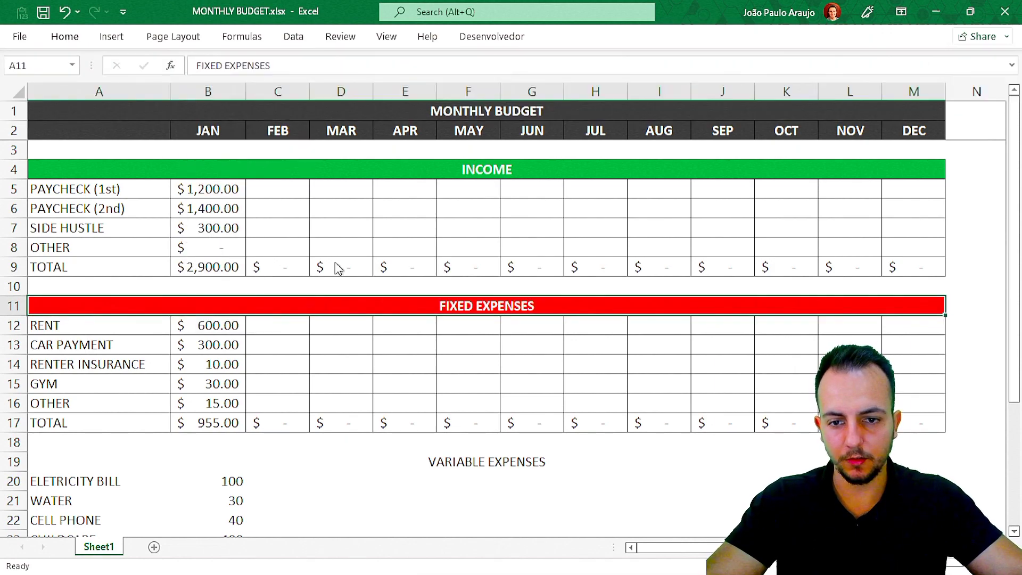
{"action": "left_click", "coordinate": [335, 266]}
Apply all borders to the variable expenses section, A19:M27.
{"action": "scroll", "coordinate": [298, 270], "scroll_direction": "down", "scroll_amount": 5}
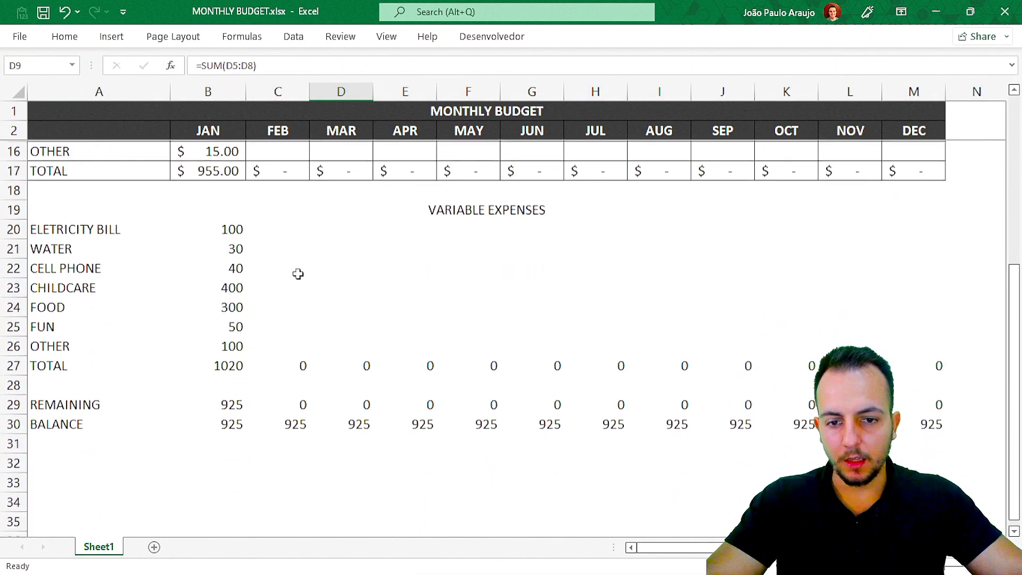
{"action": "left_click", "coordinate": [441, 170]}
{"action": "left_click_drag", "start_coordinate": [442, 171], "coordinate": [409, 321]}
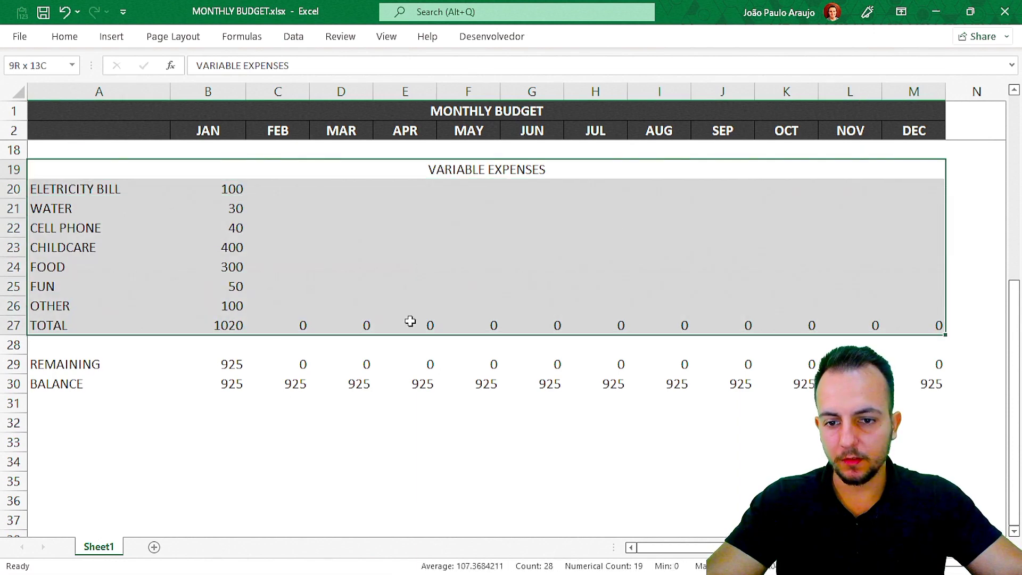
{"action": "left_click", "coordinate": [64, 36]}
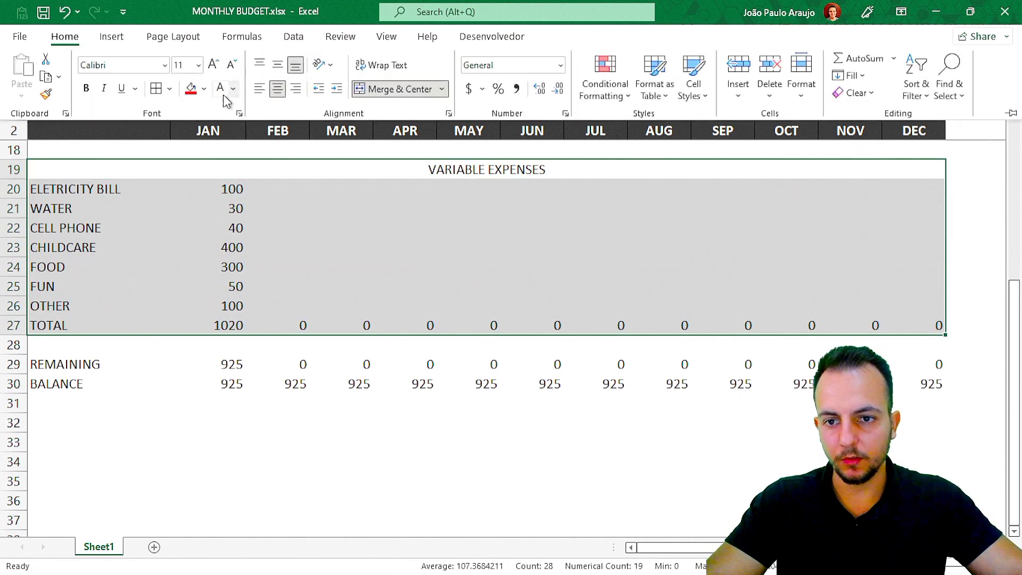
{"action": "left_click", "coordinate": [156, 89]}
Format the variable expense amounts in B20:M27 with the dollar Accounting number format.
{"action": "left_click", "coordinate": [233, 190]}
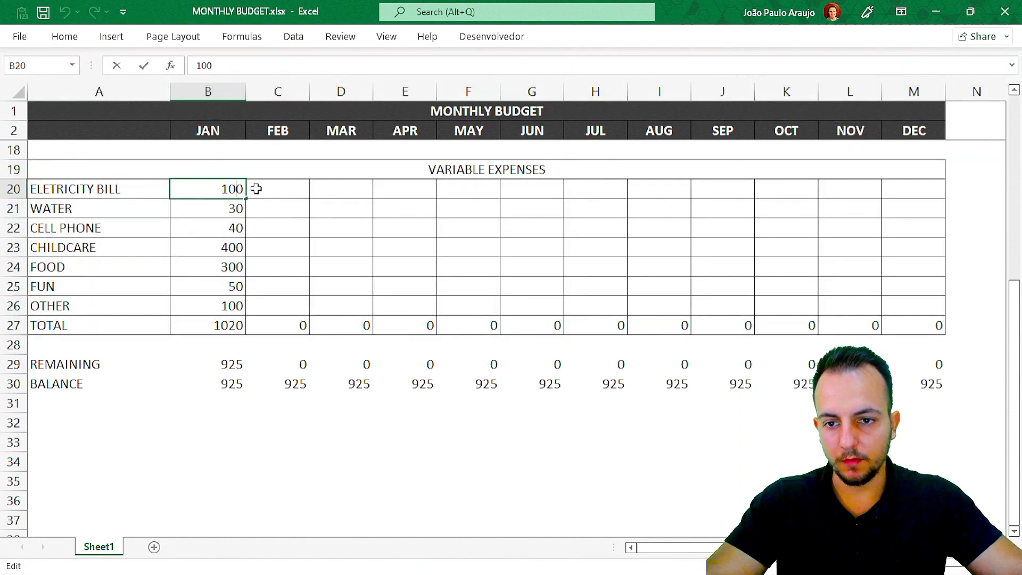
{"action": "left_click_drag", "start_coordinate": [234, 190], "coordinate": [939, 325]}
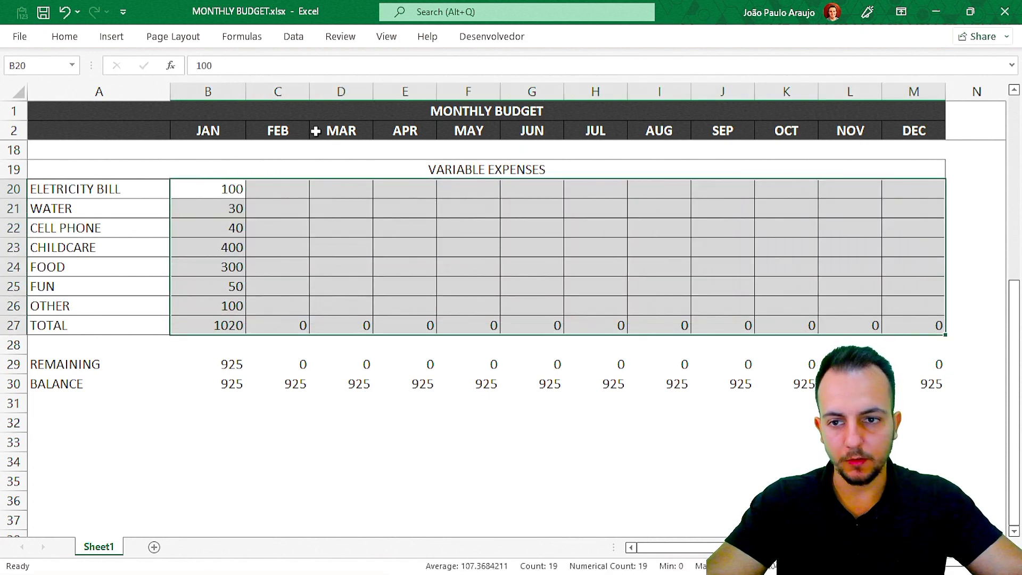
{"action": "left_click", "coordinate": [79, 41]}
{"action": "left_click", "coordinate": [469, 88]}
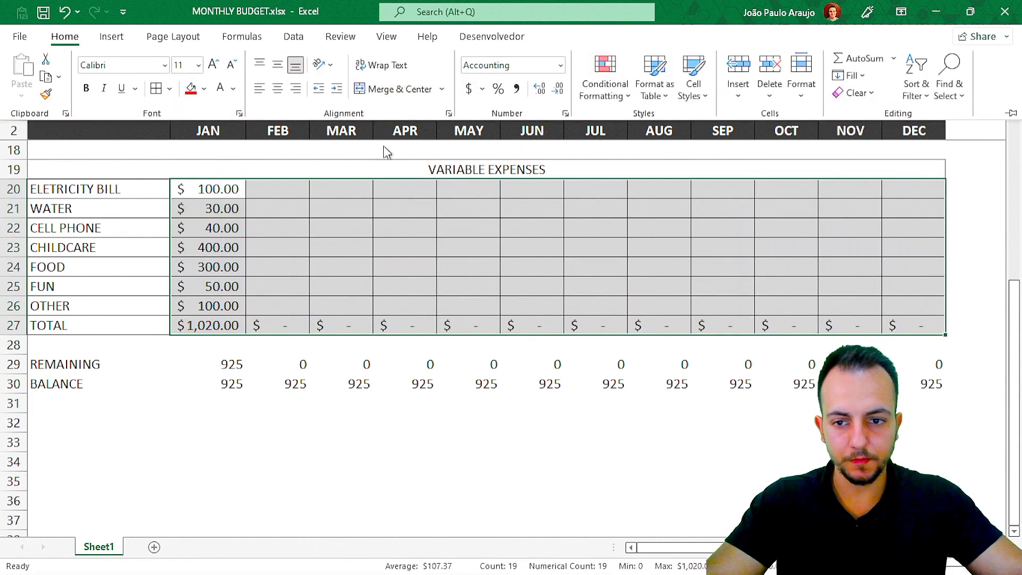
Format the VARIABLE EXPENSES heading in row 19 with bold white text and a gold fill.
{"action": "left_click", "coordinate": [330, 169]}
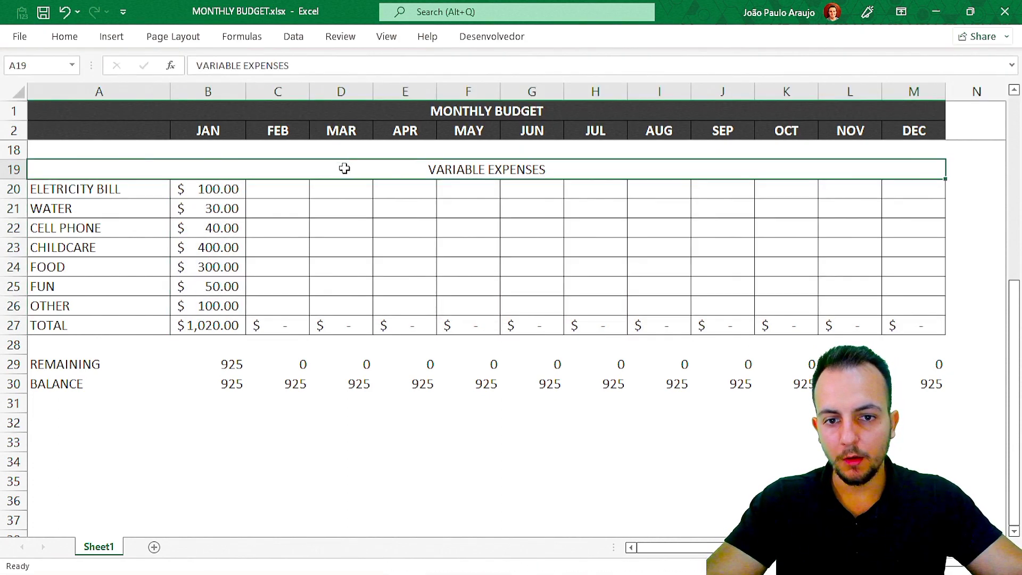
{"action": "left_click", "coordinate": [77, 38]}
{"action": "left_click", "coordinate": [85, 86]}
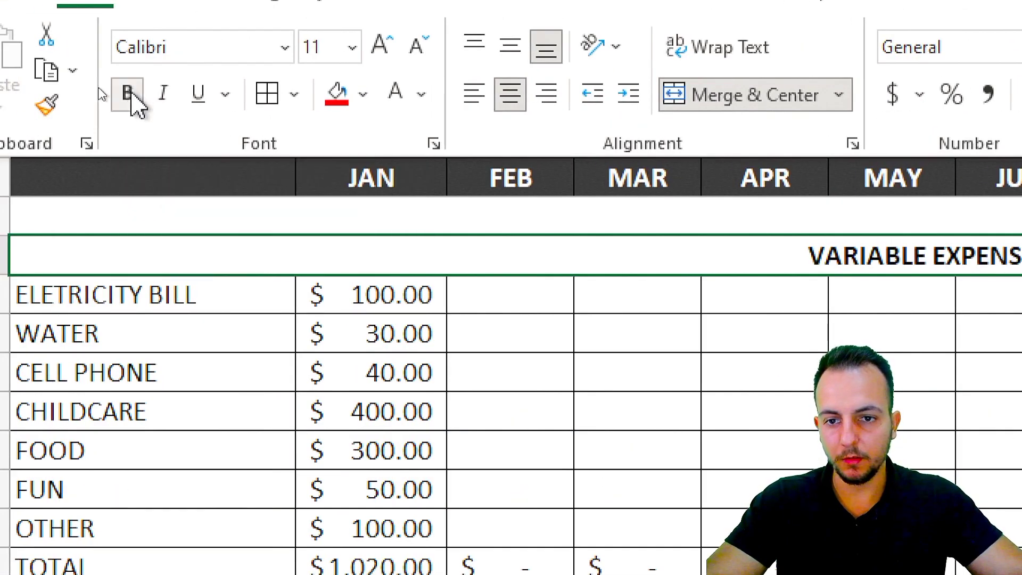
{"action": "left_click", "coordinate": [363, 95]}
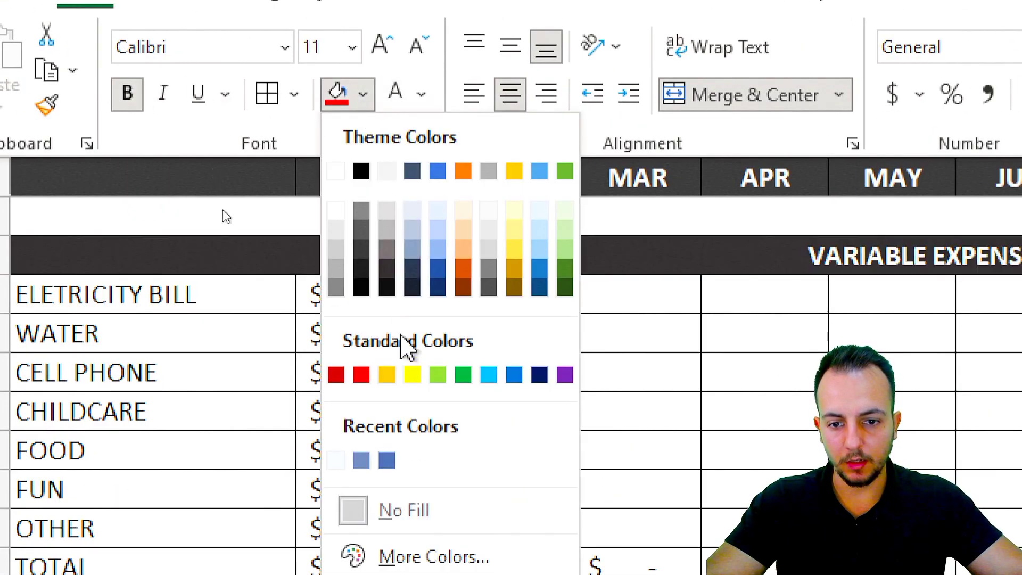
{"action": "left_click", "coordinate": [392, 373]}
{"action": "left_click", "coordinate": [764, 345]}
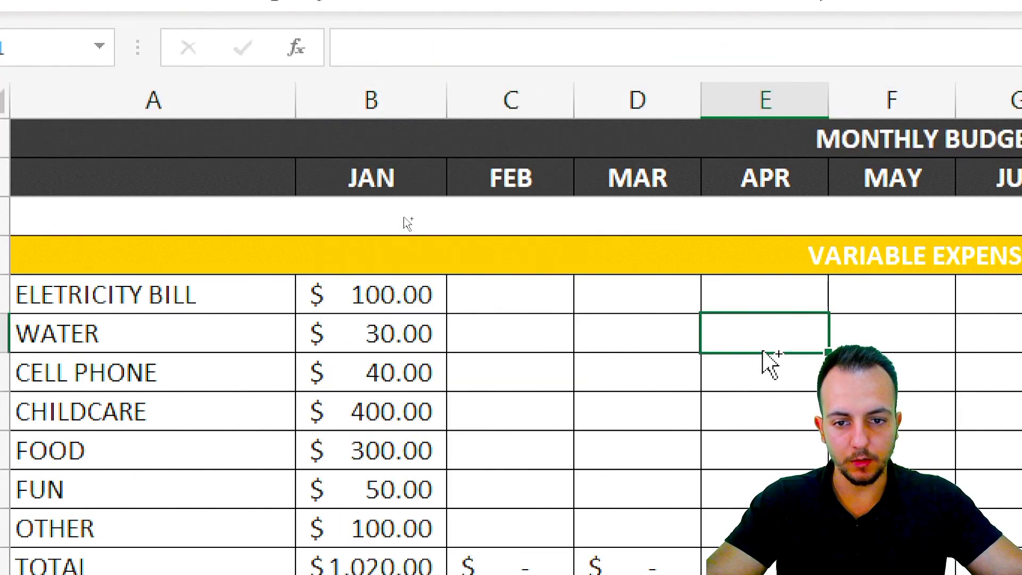
{"action": "scroll", "coordinate": [770, 365], "scroll_direction": "up", "scroll_amount": 5}
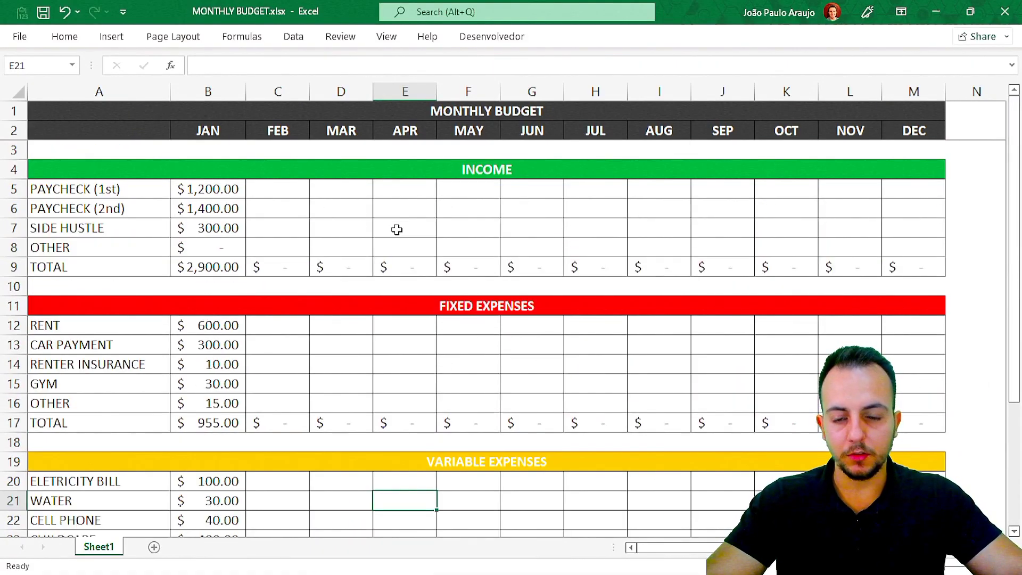
Make the REMAINING and BALANCE rows, A29:M30, bold and apply all borders to them.
{"action": "scroll", "coordinate": [396, 229], "scroll_direction": "down", "scroll_amount": 7}
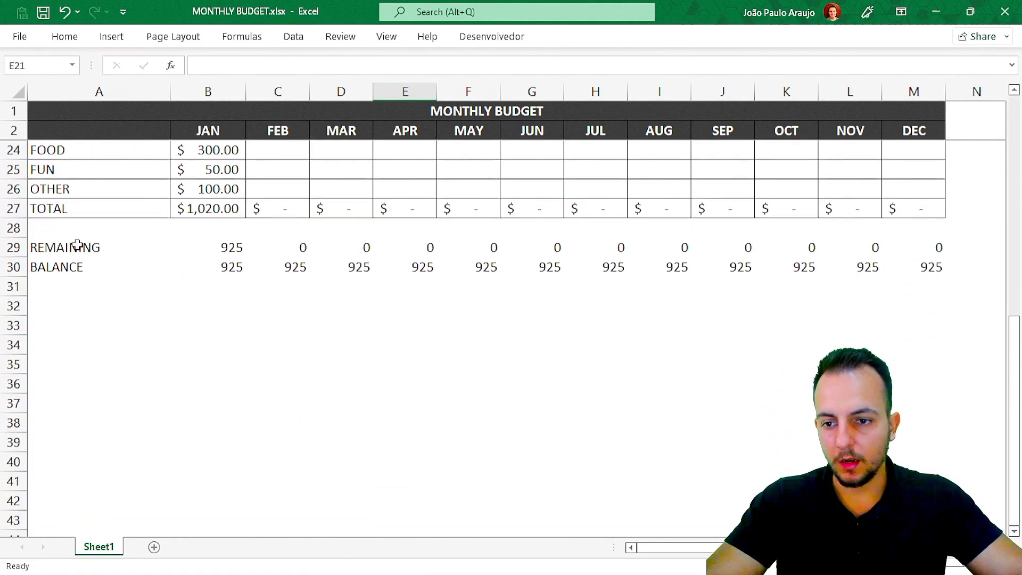
{"action": "left_click_drag", "start_coordinate": [78, 245], "coordinate": [926, 266]}
{"action": "left_click", "coordinate": [72, 35]}
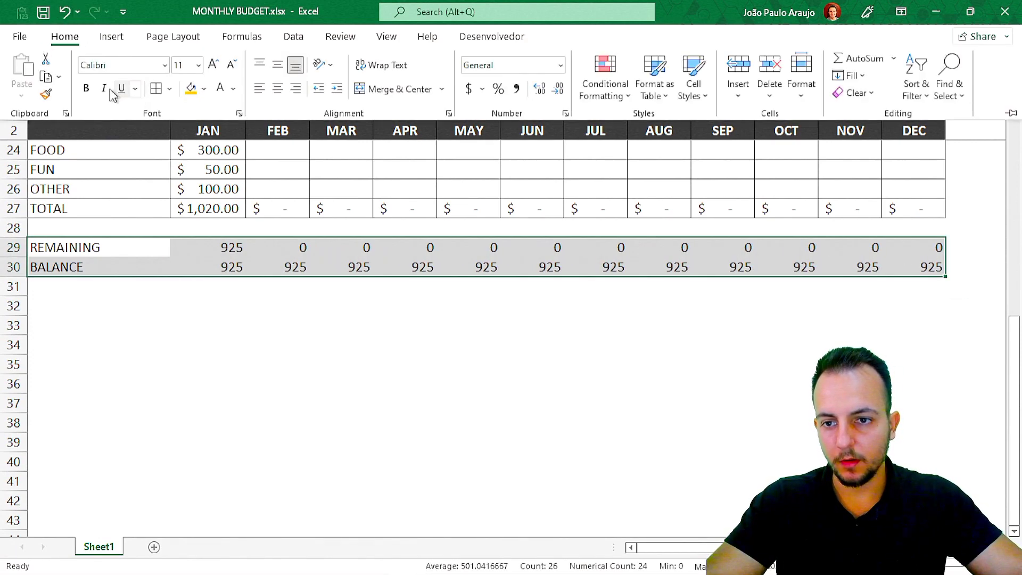
{"action": "left_click", "coordinate": [86, 88]}
Format the remaining and balance amounts in B29:M30 with the dollar Accounting number format.
{"action": "left_click_drag", "start_coordinate": [227, 246], "coordinate": [936, 266]}
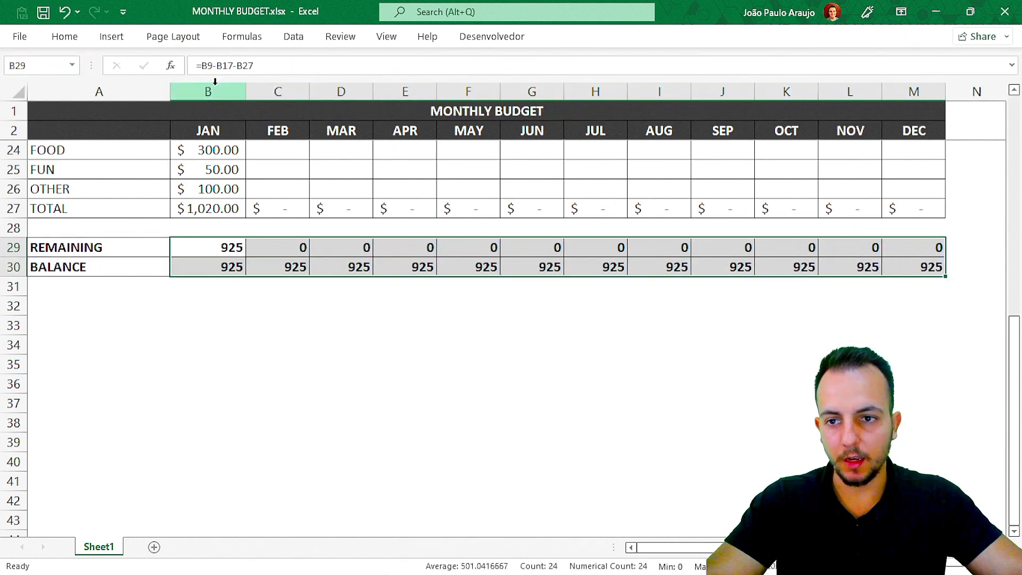
{"action": "left_click", "coordinate": [85, 43]}
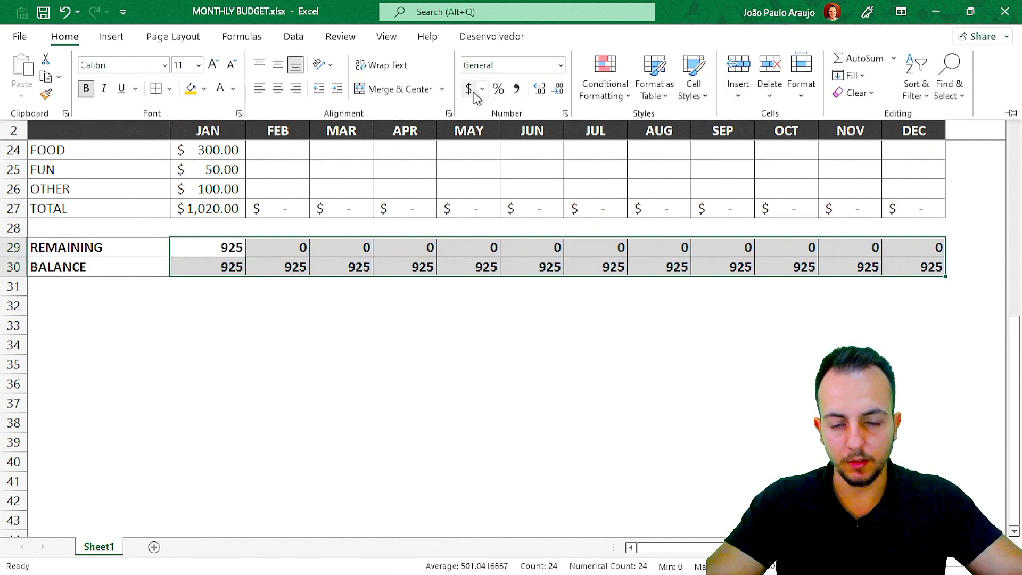
{"action": "left_click", "coordinate": [468, 89]}
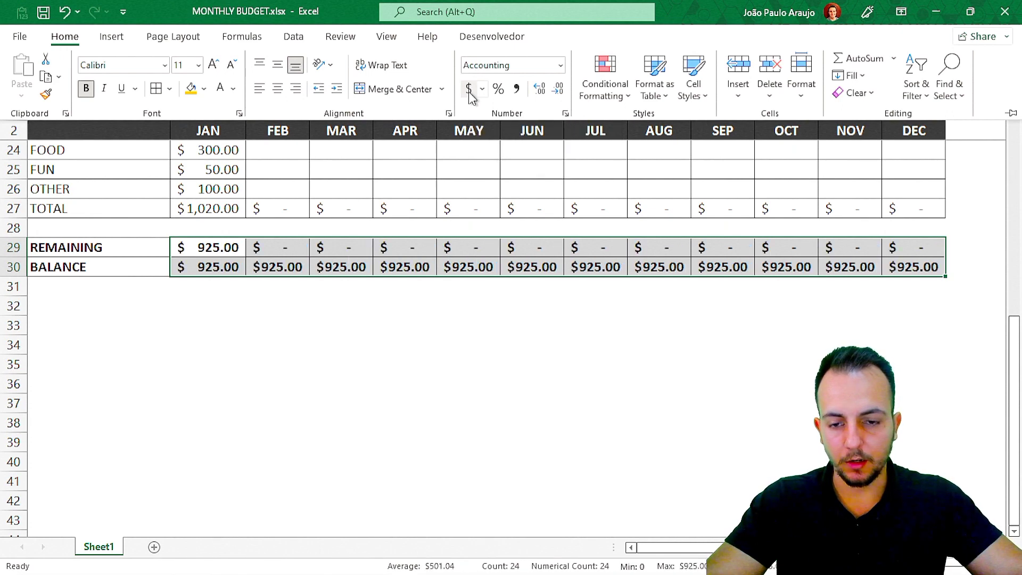
{"action": "left_click", "coordinate": [481, 250]}
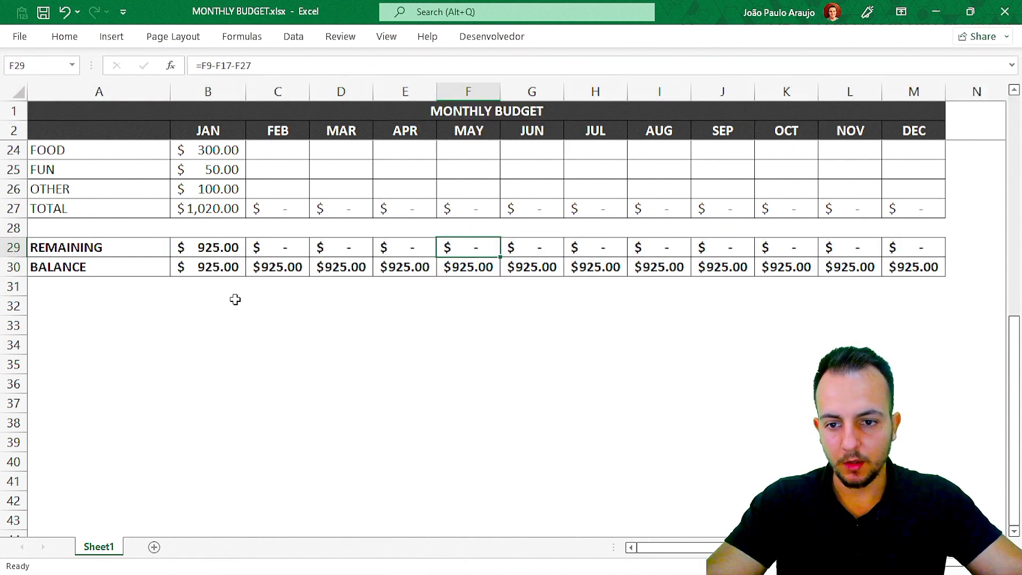
Give the REMAINING and BALANCE labels in A29:A30 a blue theme fill and white text.
{"action": "scroll", "coordinate": [281, 309], "scroll_direction": "up", "scroll_amount": 2}
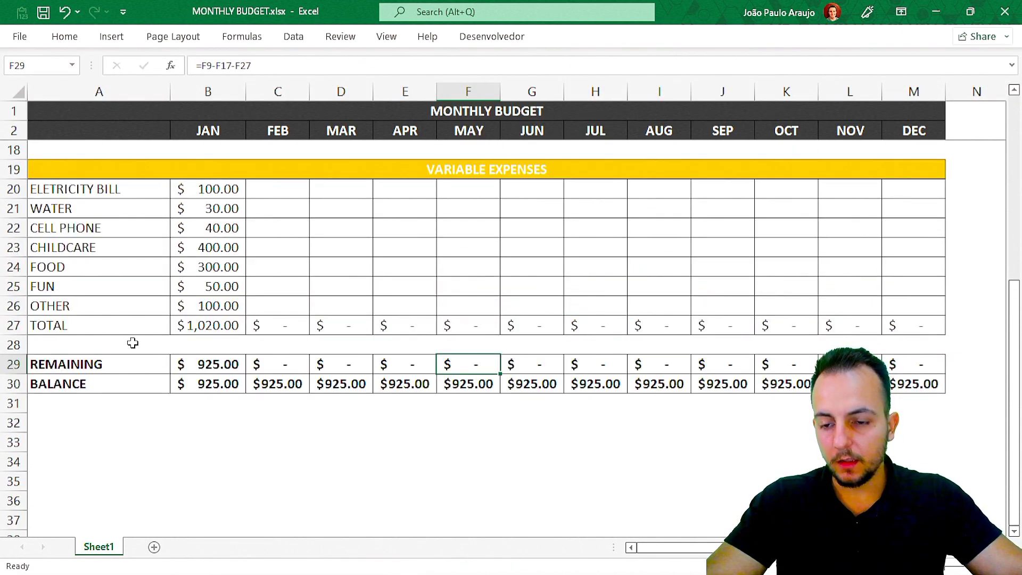
{"action": "left_click", "coordinate": [132, 365]}
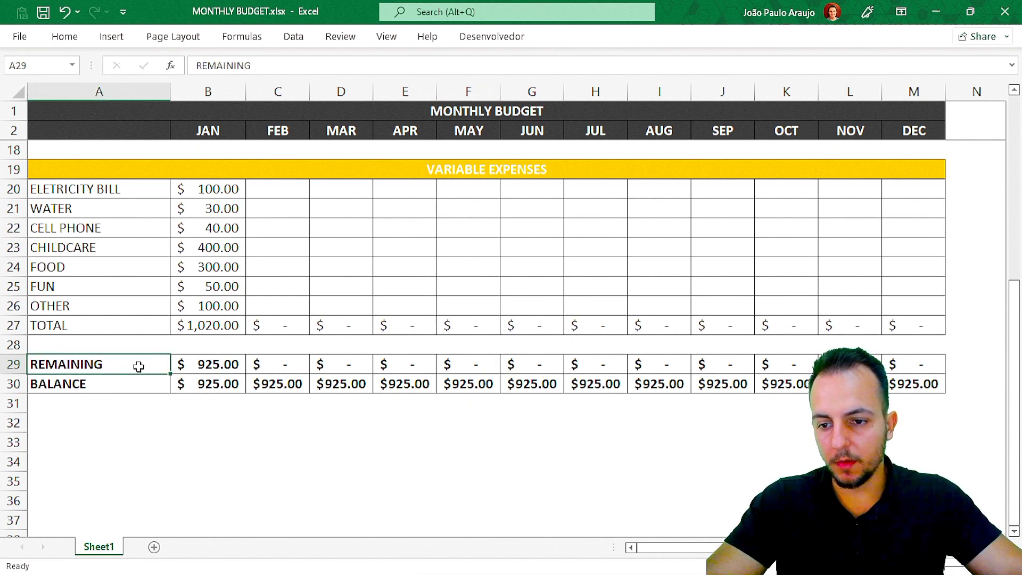
{"action": "left_click", "coordinate": [69, 41]}
{"action": "left_click", "coordinate": [118, 362]}
{"action": "left_click_drag", "start_coordinate": [119, 363], "coordinate": [122, 383]}
{"action": "left_click", "coordinate": [73, 40]}
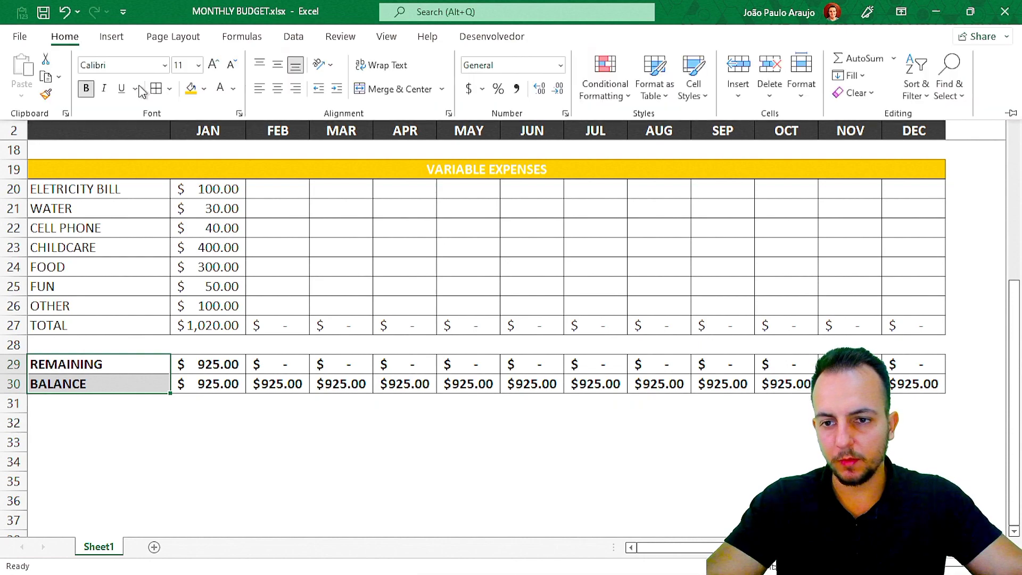
{"action": "left_click", "coordinate": [204, 89]}
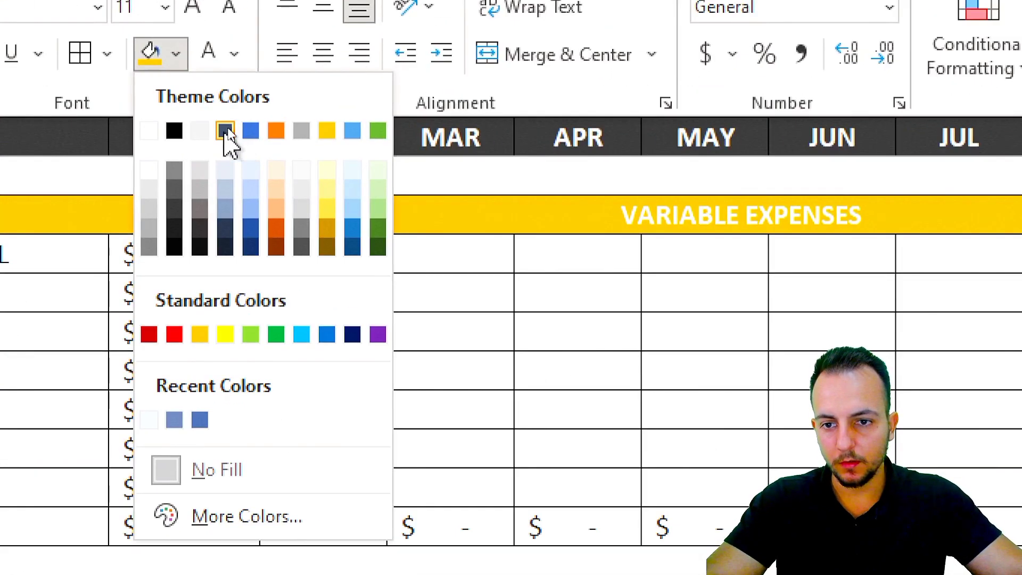
{"action": "left_click", "coordinate": [242, 129]}
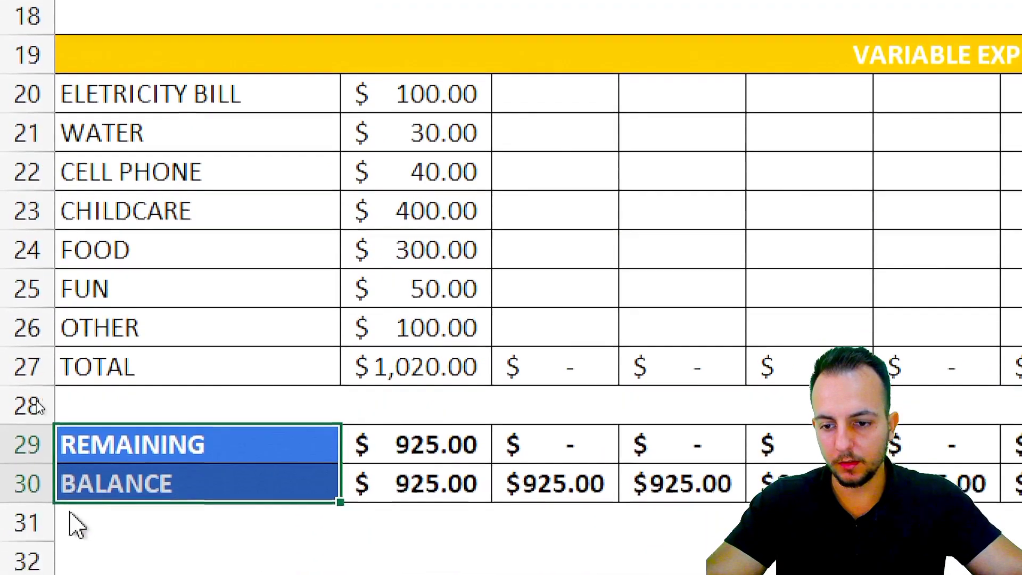
{"action": "left_click", "coordinate": [272, 403]}
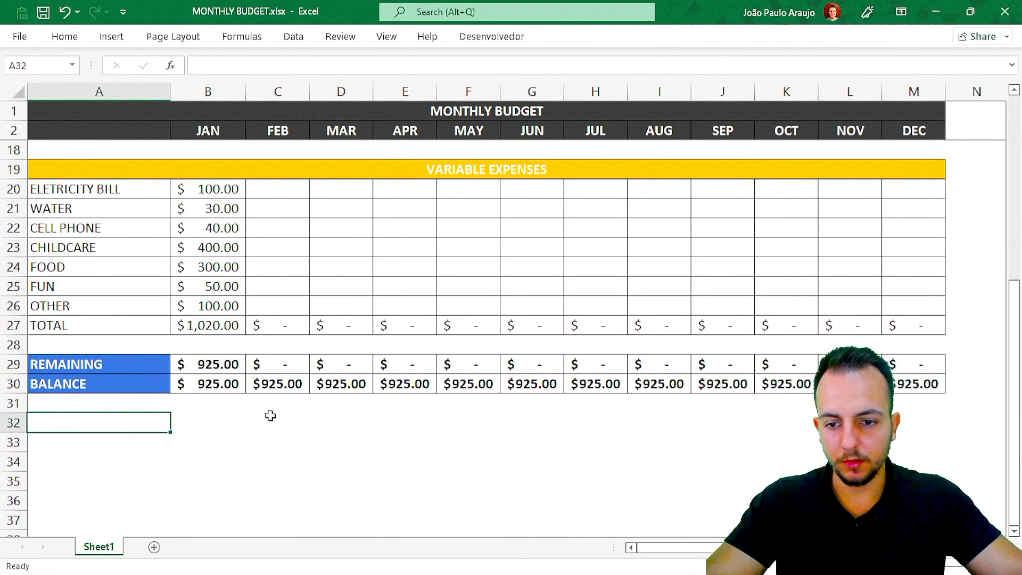
{"action": "scroll", "coordinate": [264, 417], "scroll_direction": "up", "scroll_amount": 5}
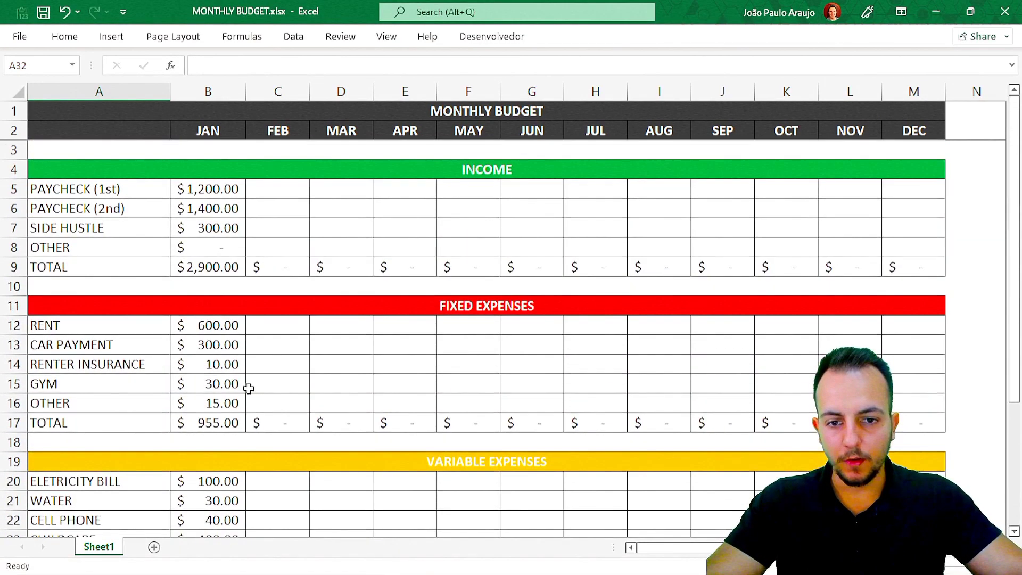
{"action": "left_click", "coordinate": [122, 114]}
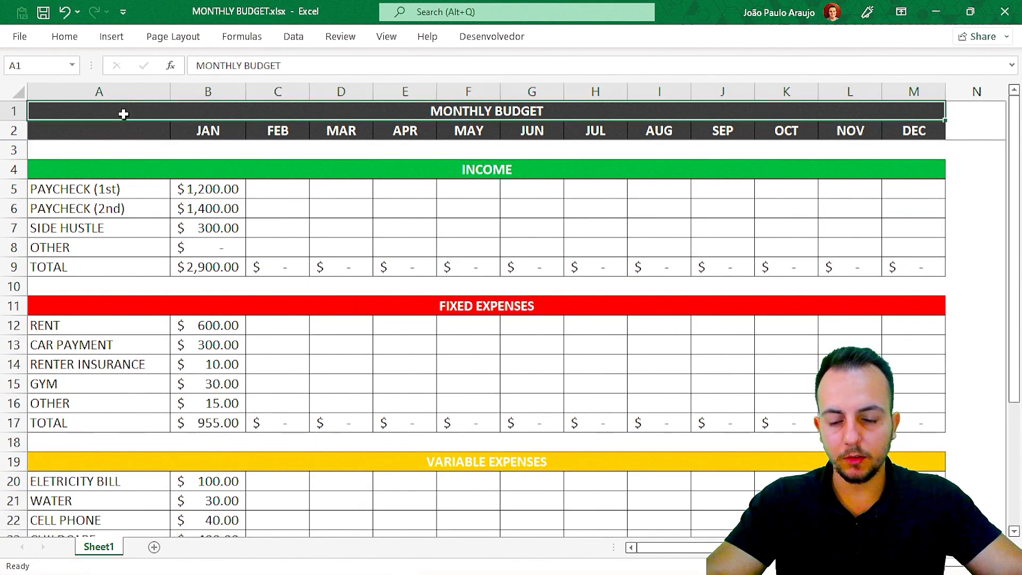